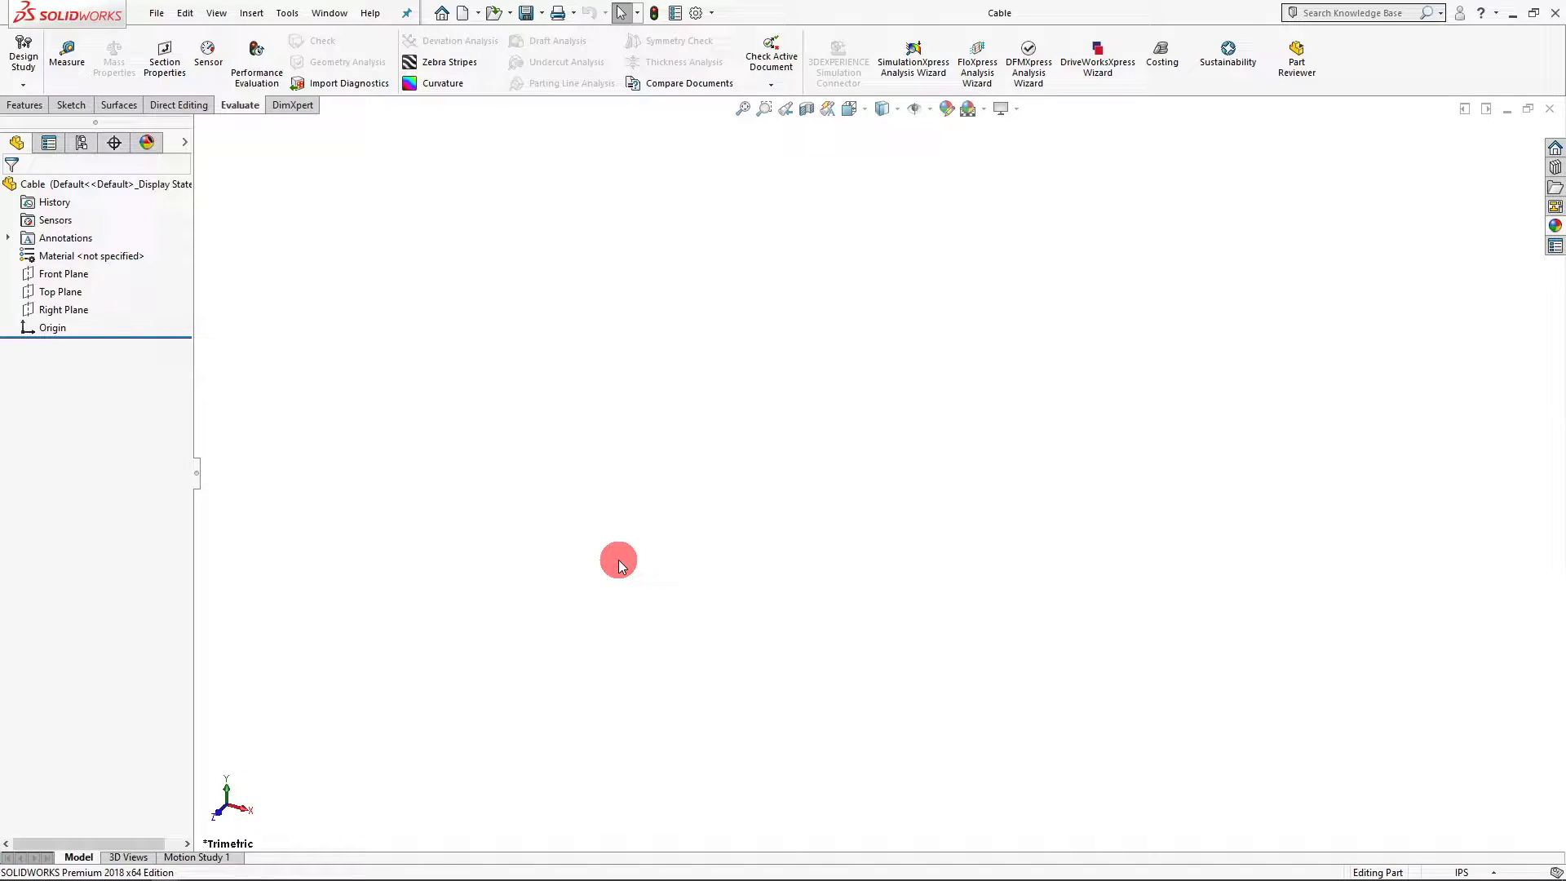
# Start a new sketch on the Top Plane
pyautogui.click(62, 294)
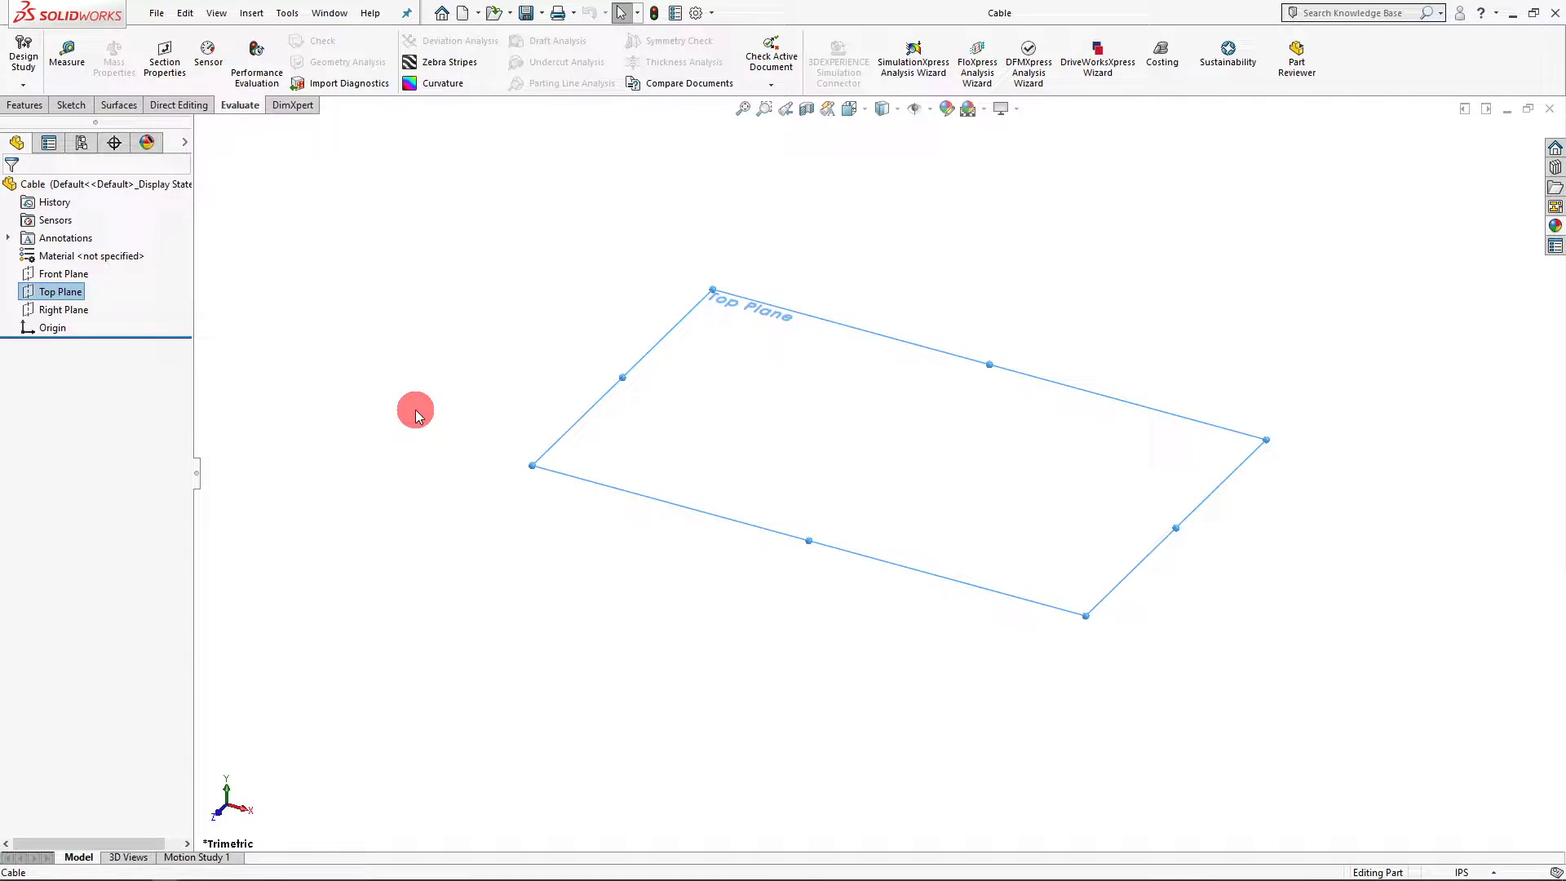
pyautogui.click(73, 107)
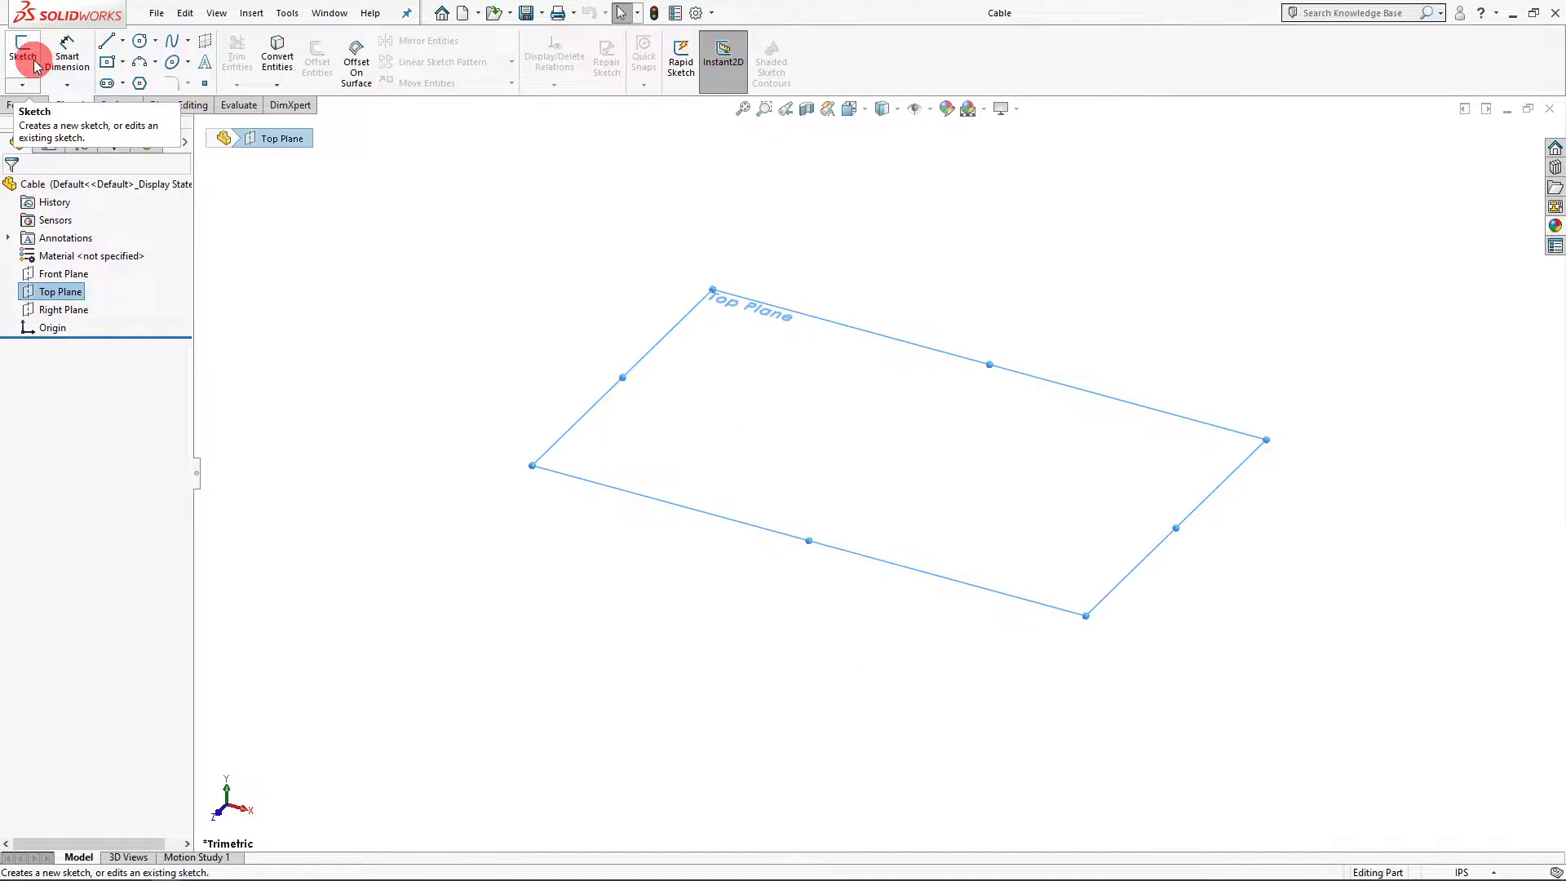
pyautogui.click(23, 53)
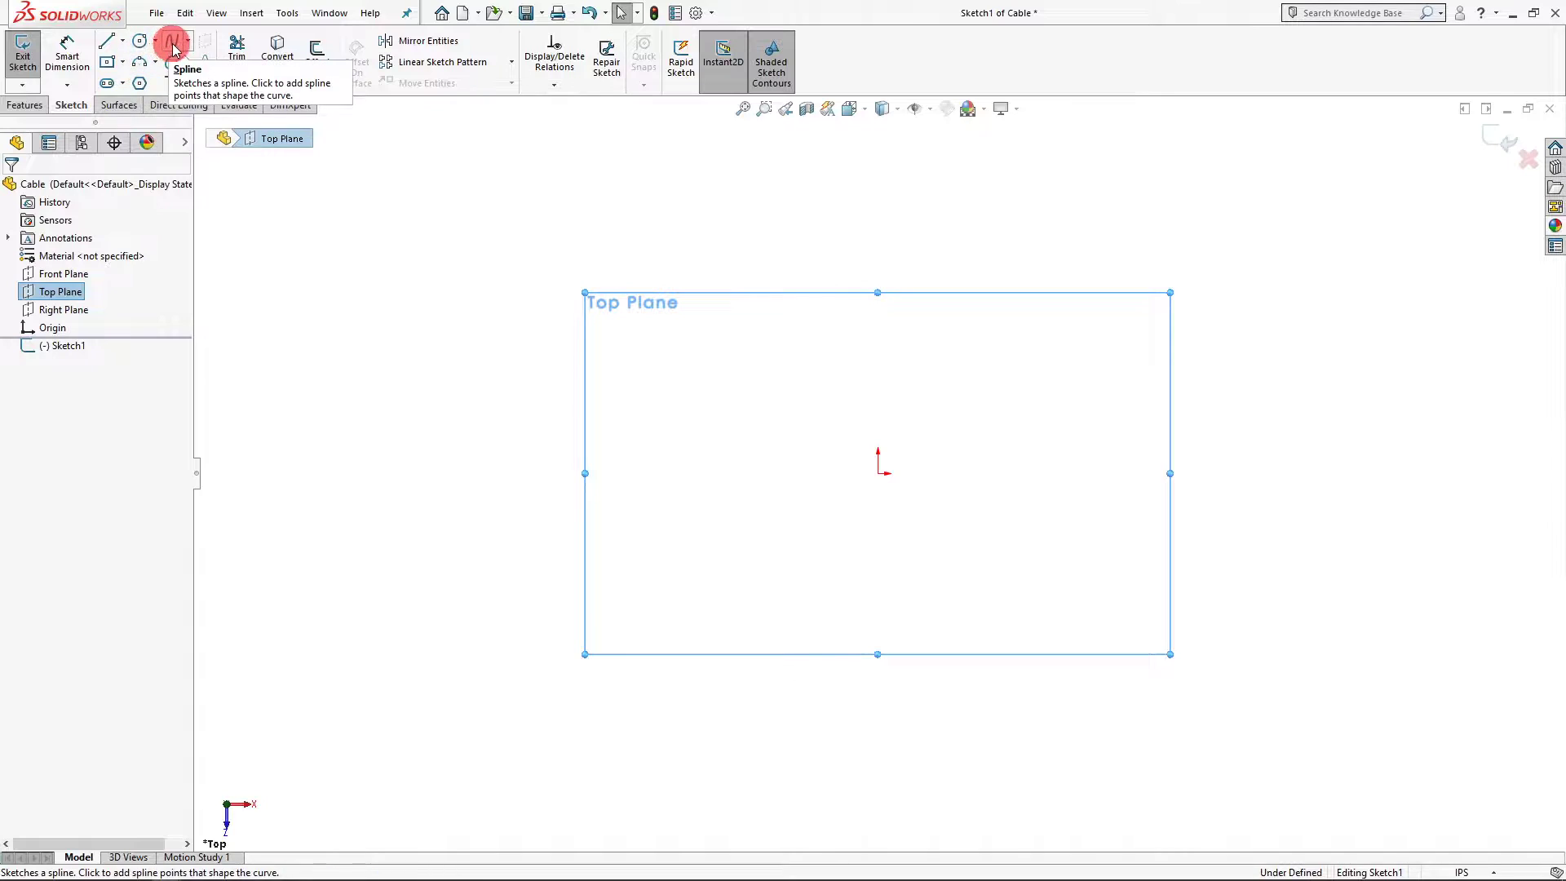
# Draw a wavy S-shaped spline from the origin upward through four more points
pyautogui.click(173, 46)
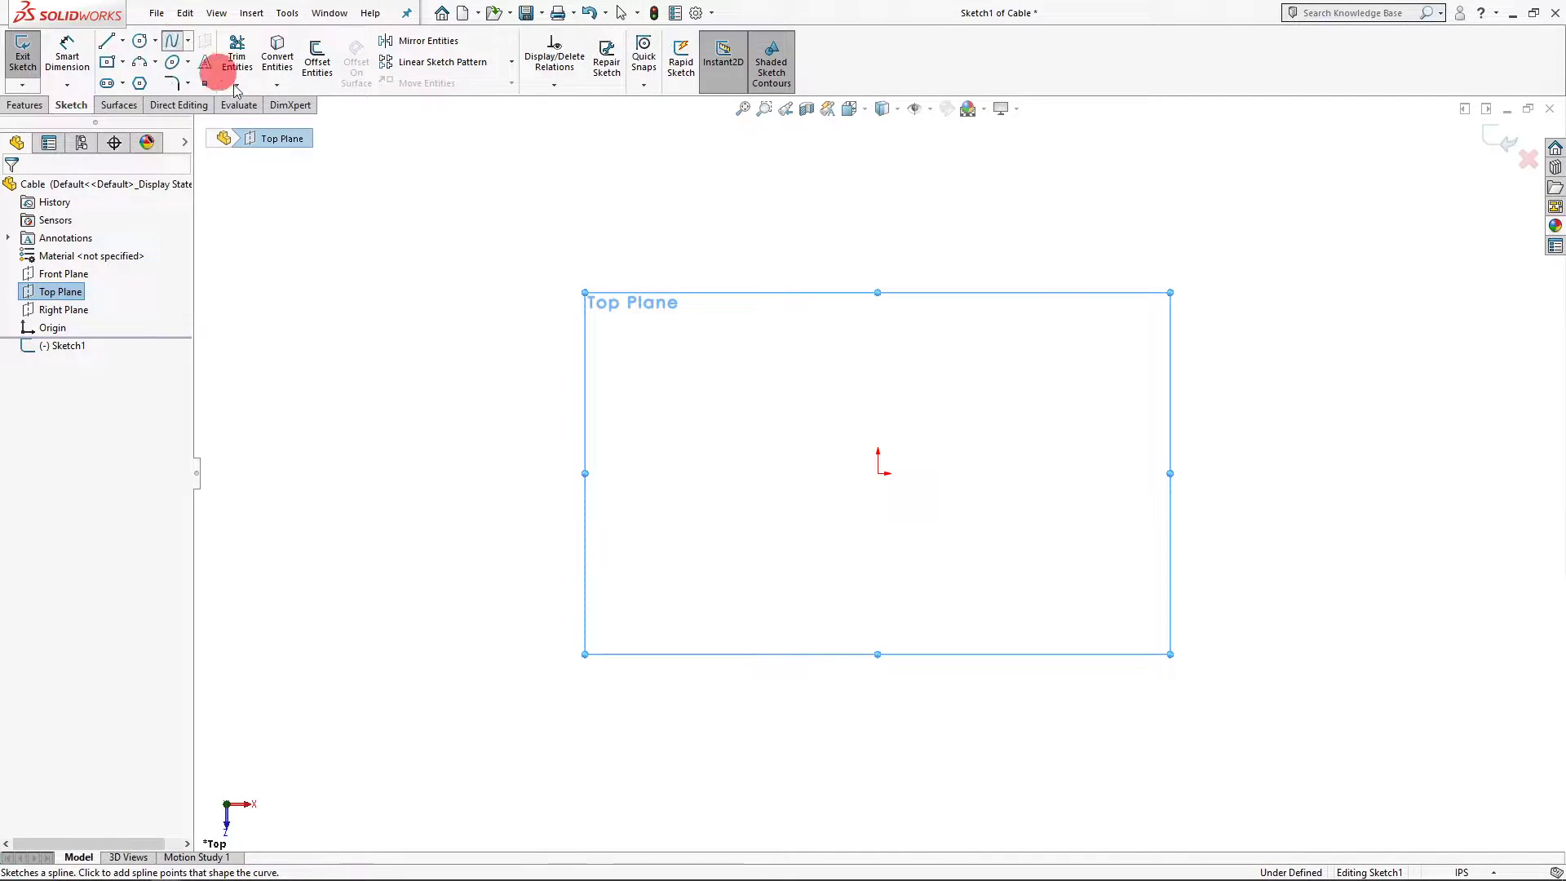
pyautogui.click(879, 474)
pyautogui.scroll(3, 853, 707)
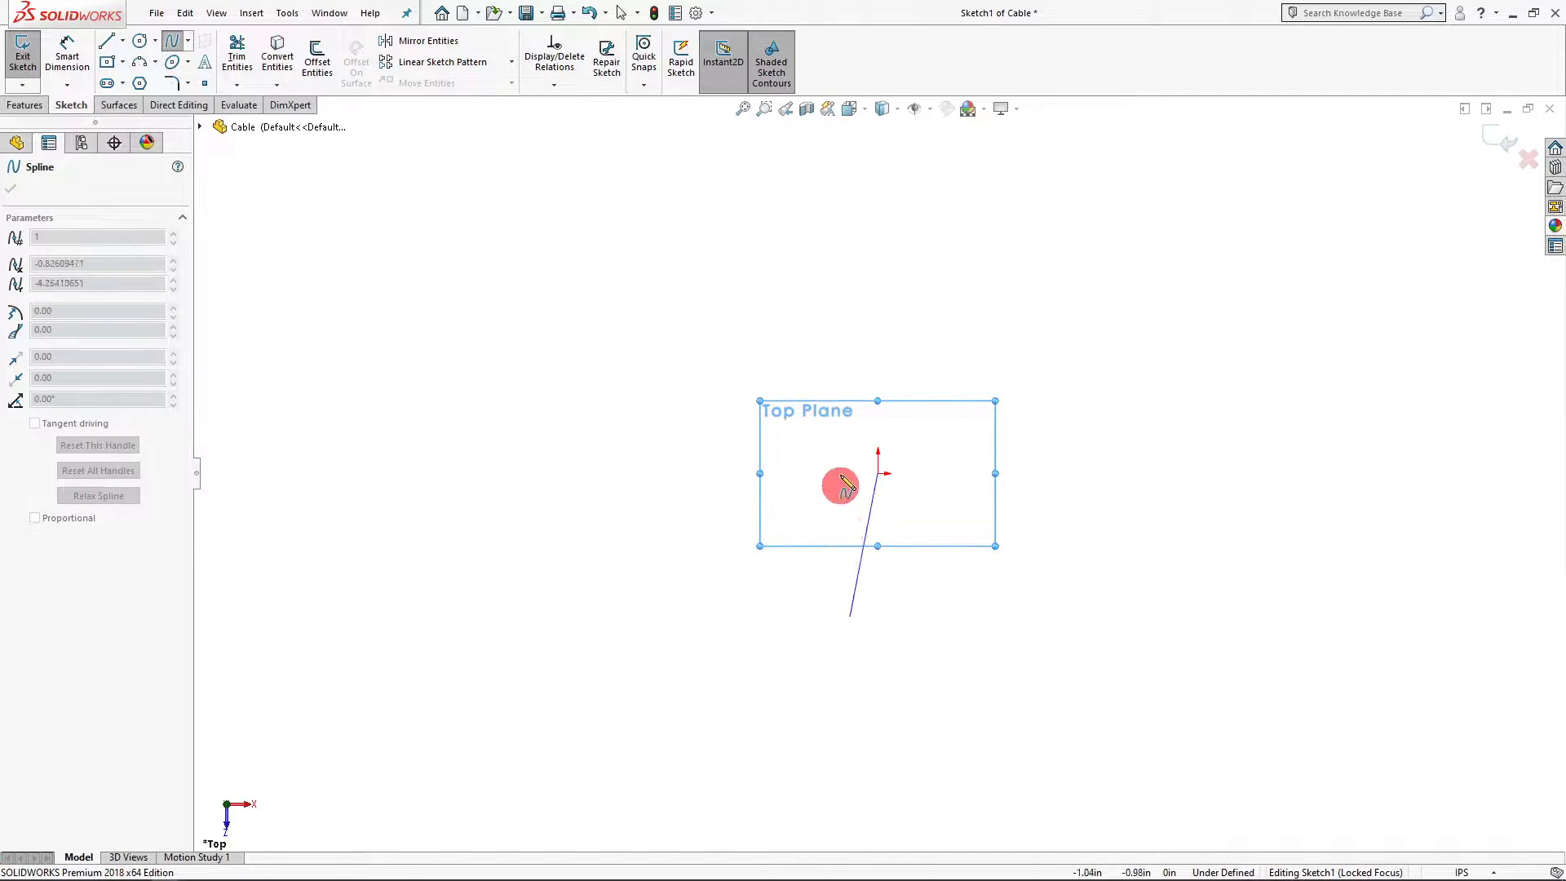
pyautogui.click(857, 427)
pyautogui.click(899, 374)
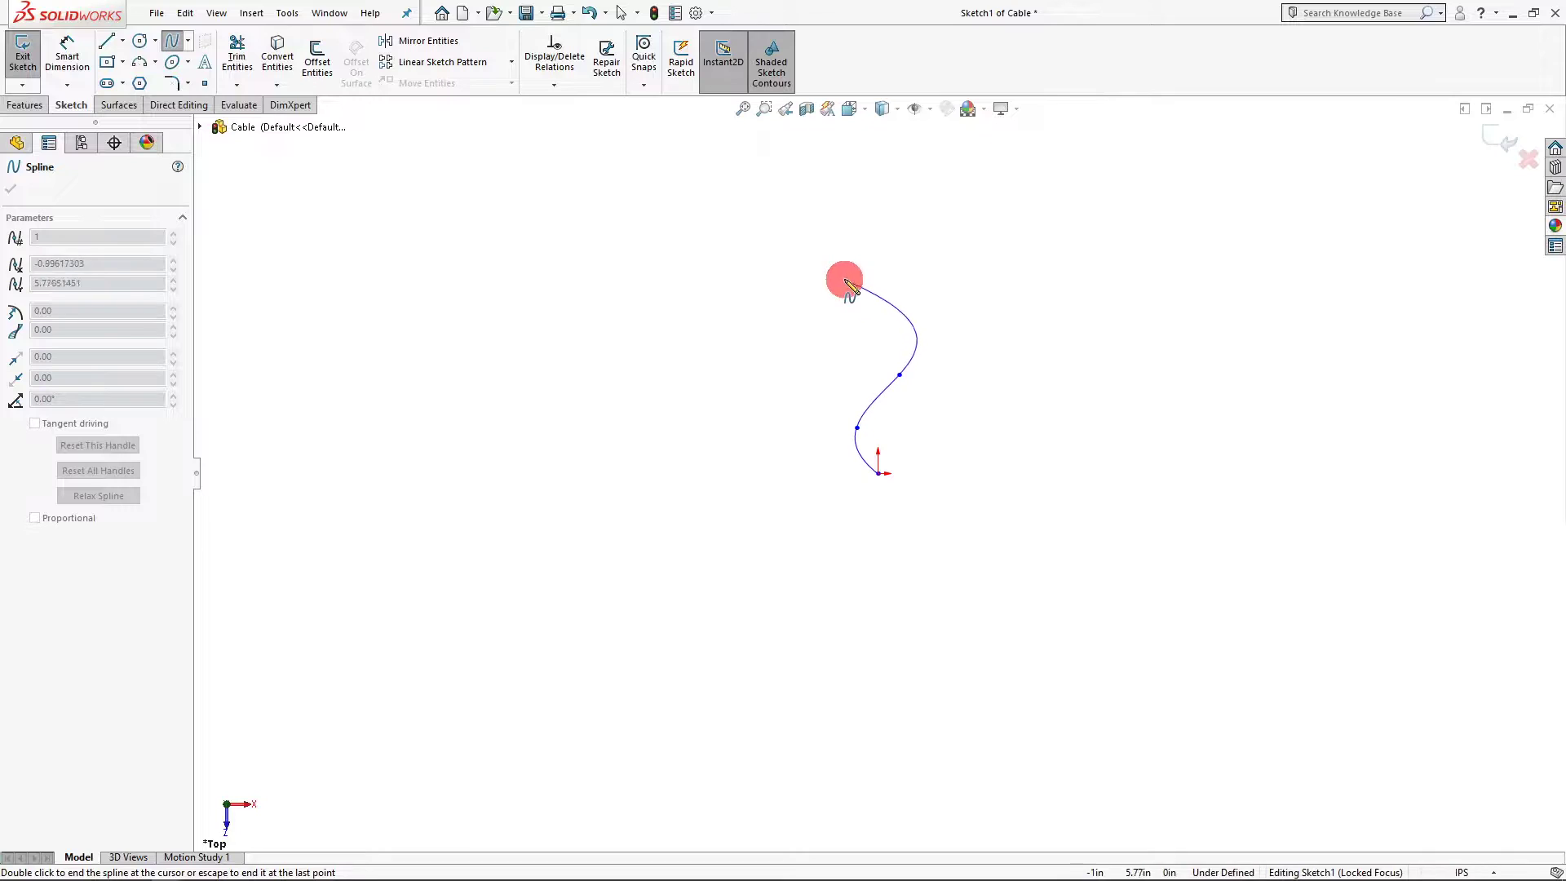
pyautogui.click(845, 279)
pyautogui.click(865, 184)
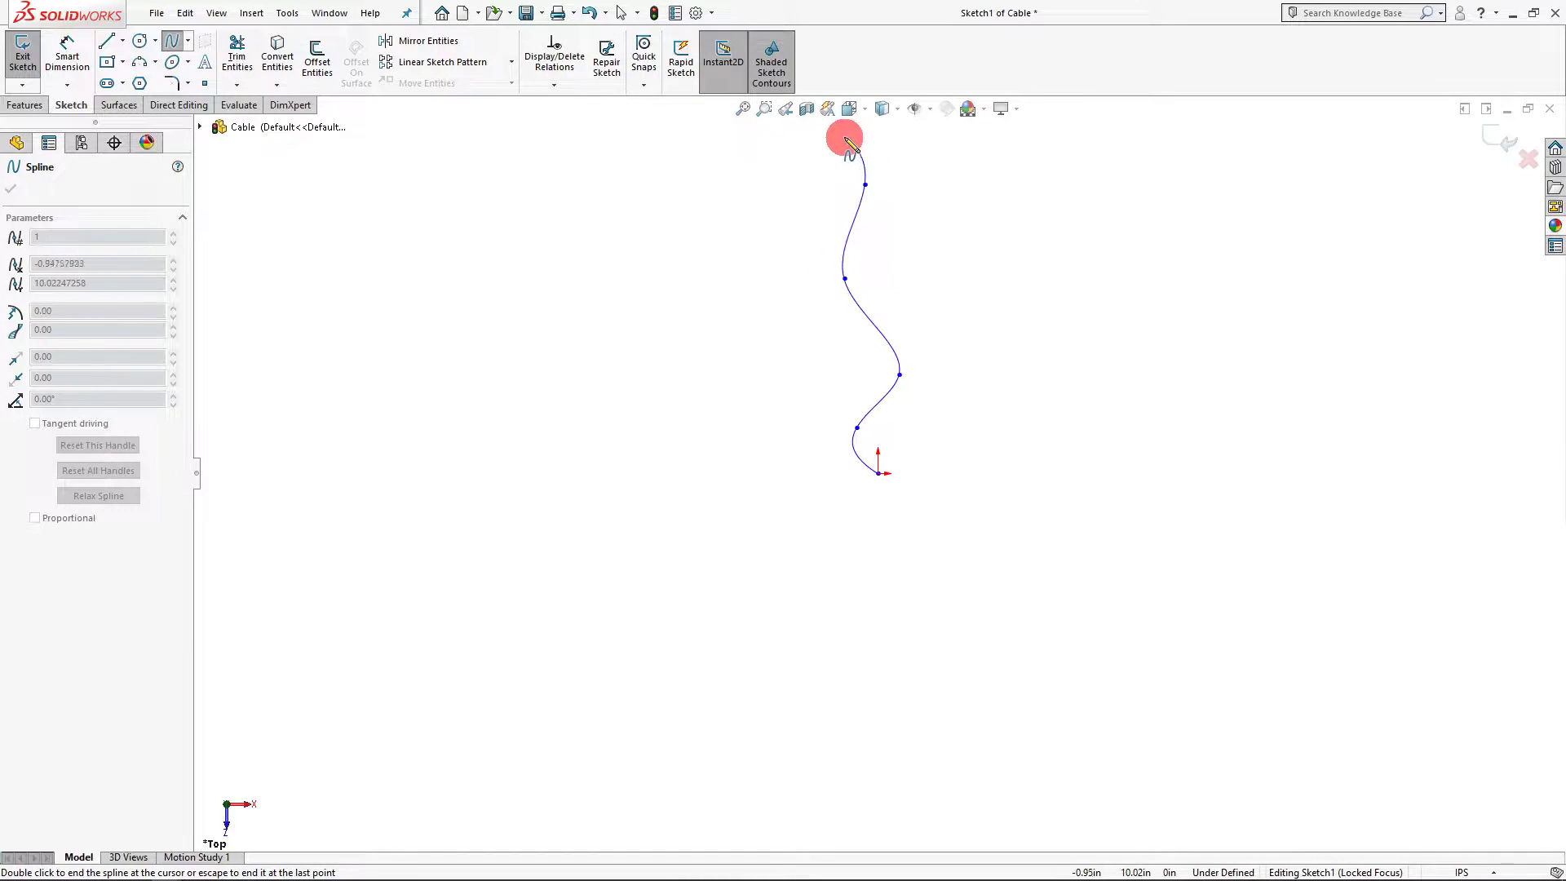
pyautogui.rightClick(845, 137)
pyautogui.click(889, 146)
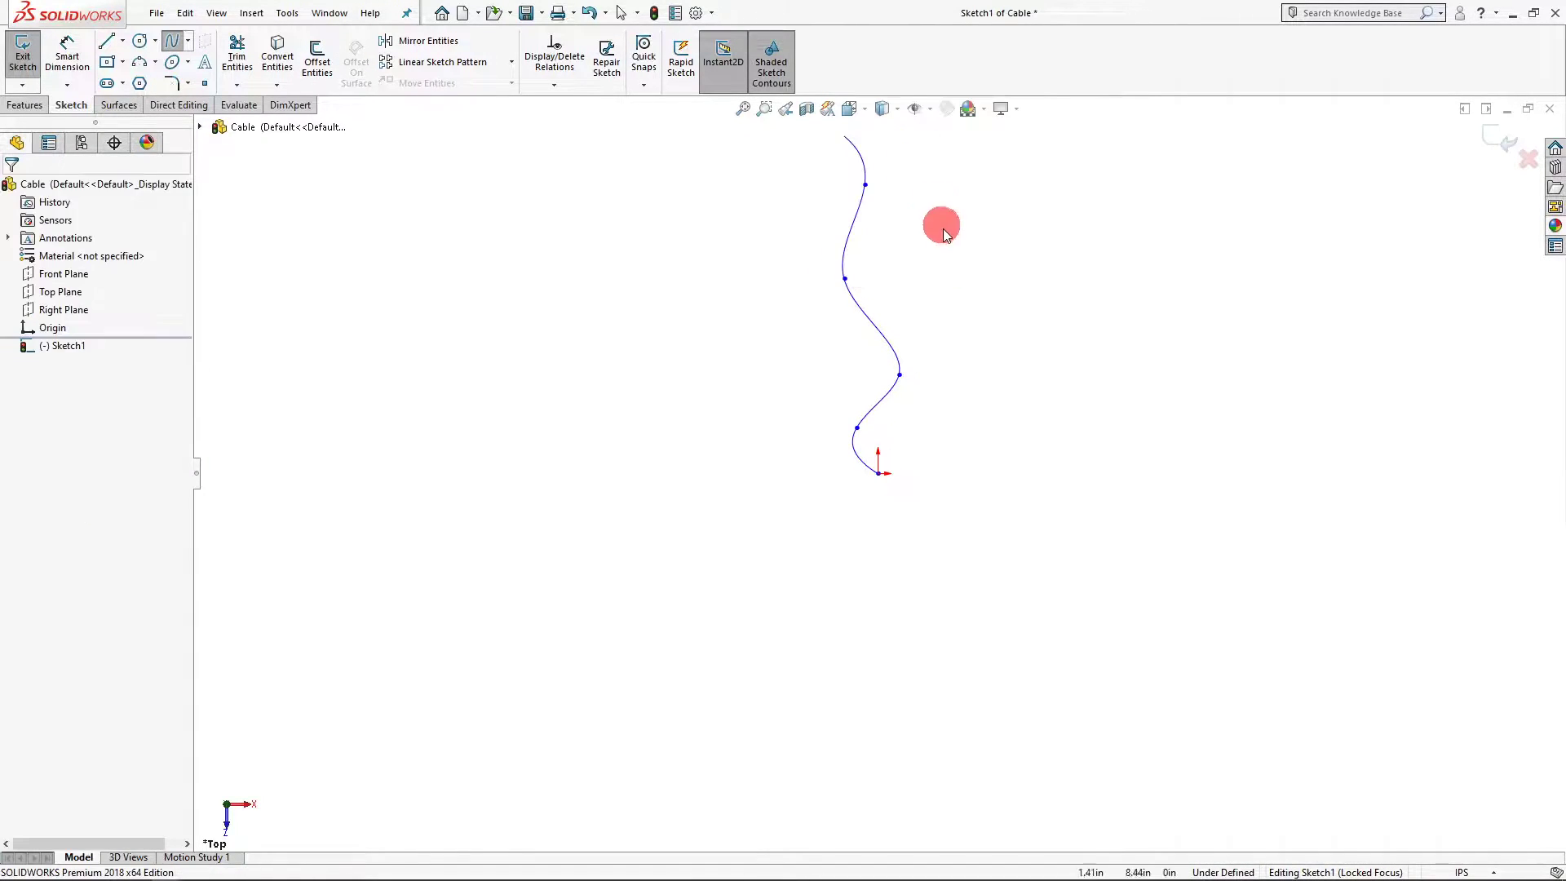
pyautogui.scroll(3, 988, 296)
pyautogui.scroll(-3, 985, 298)
pyautogui.scroll(-2, 845, 605)
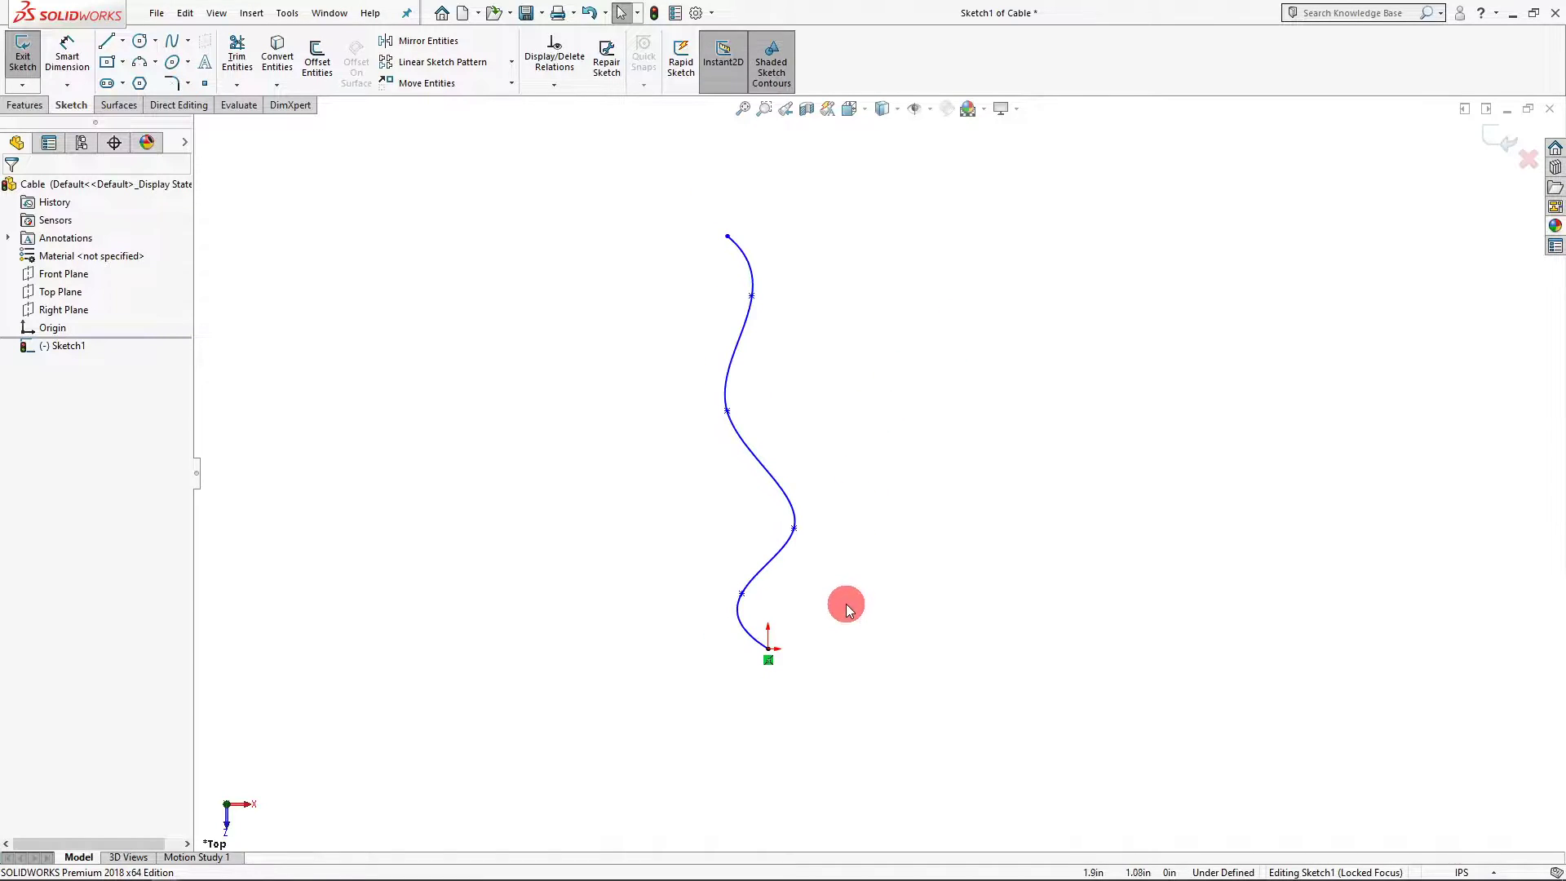
# Dimension the spline's vertical endpoint-to-endpoint height to 24 in
pyautogui.click(69, 54)
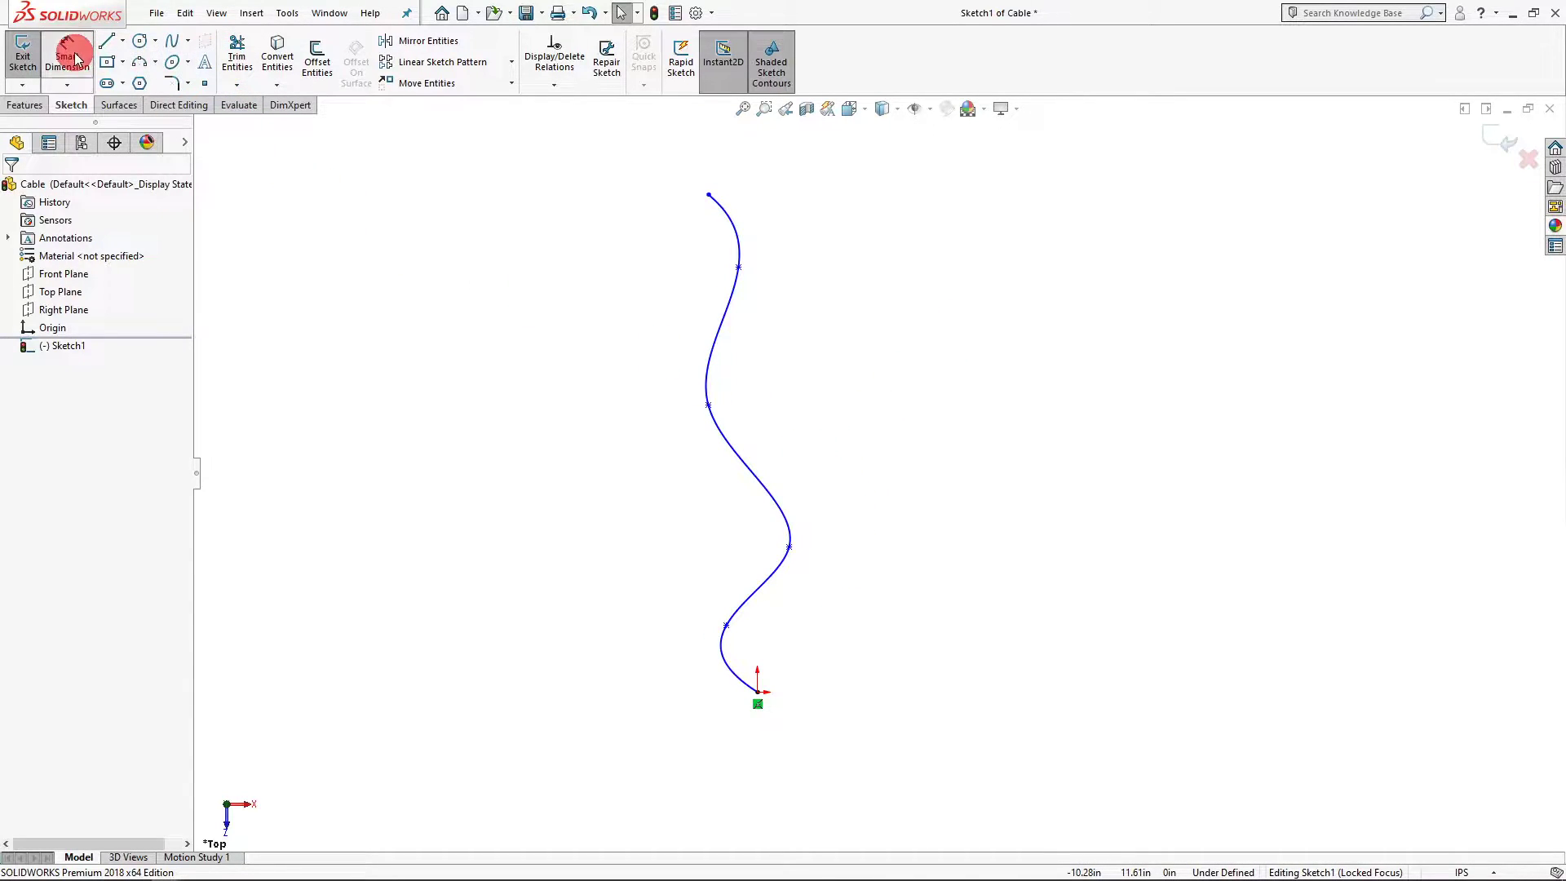
pyautogui.click(708, 196)
pyautogui.click(761, 690)
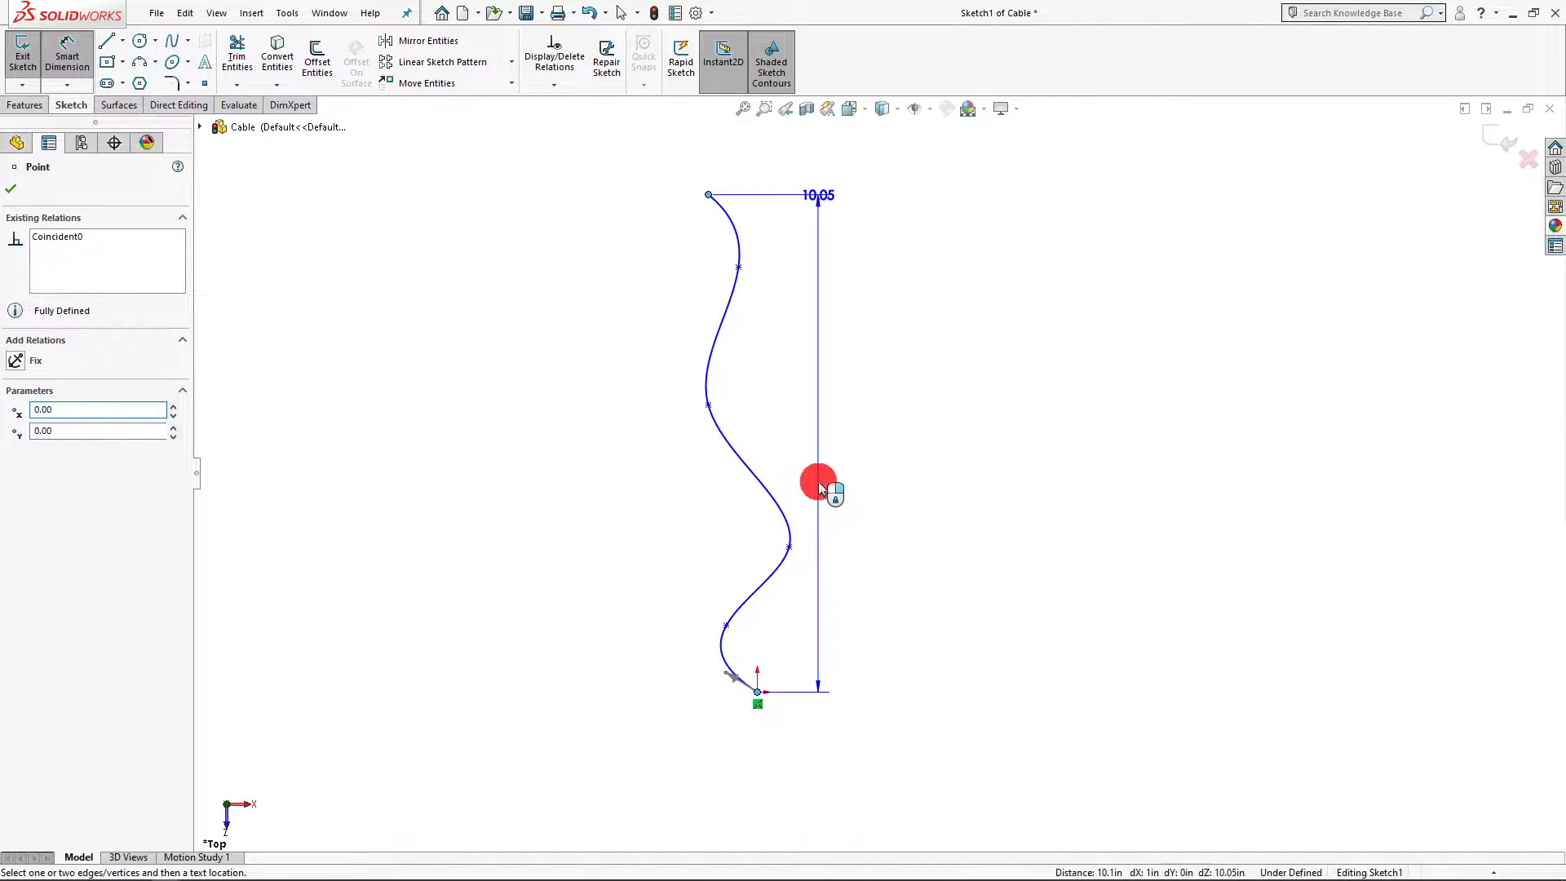
pyautogui.click(819, 481)
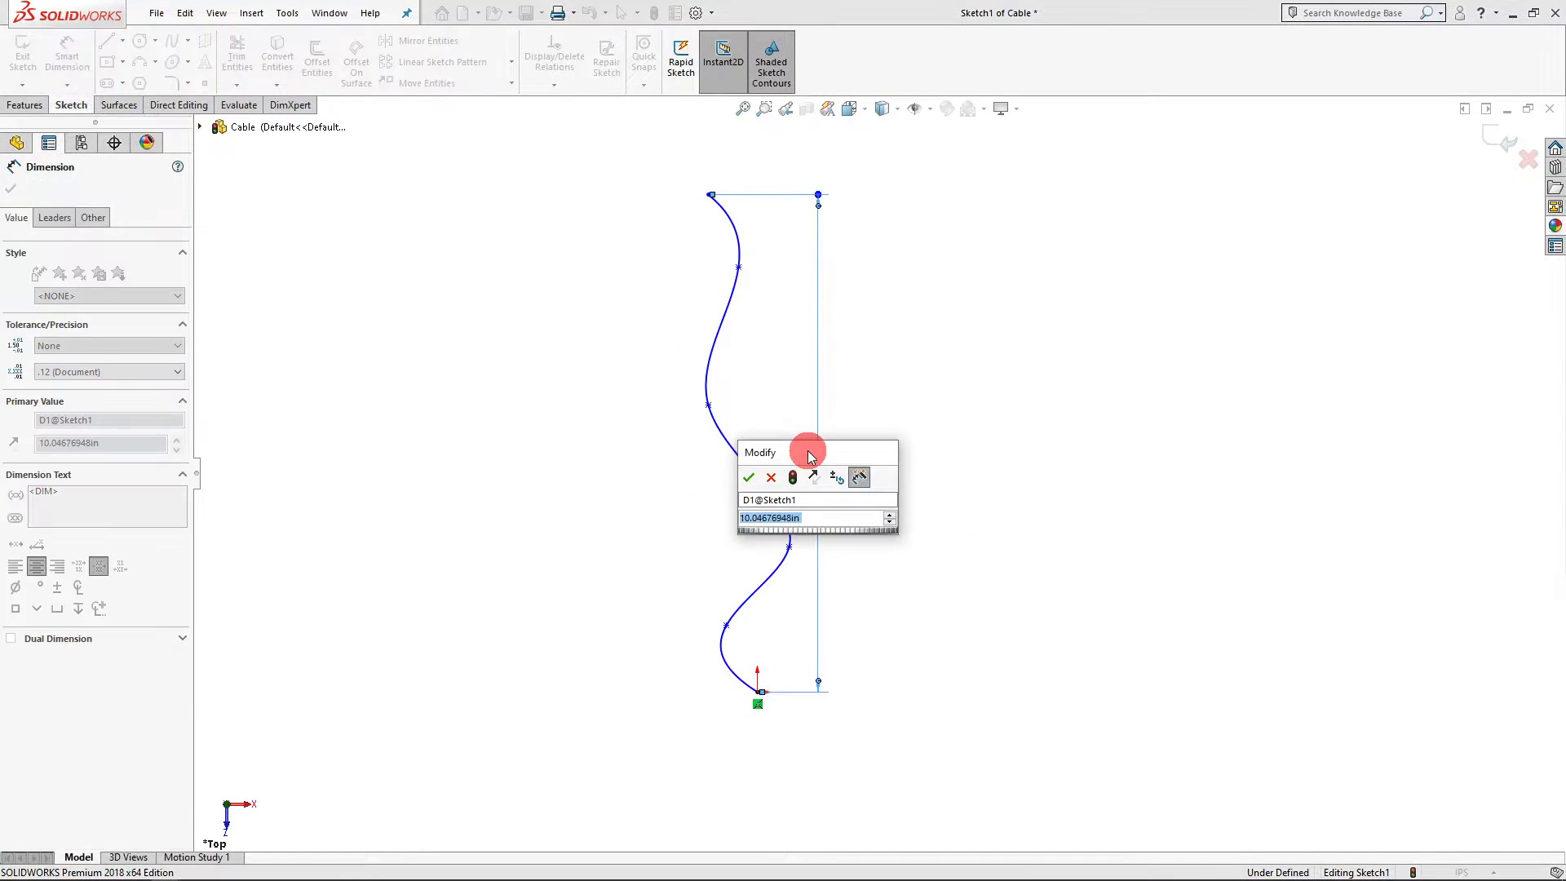
pyautogui.moveTo(812, 446); pyautogui.dragTo(946, 452)
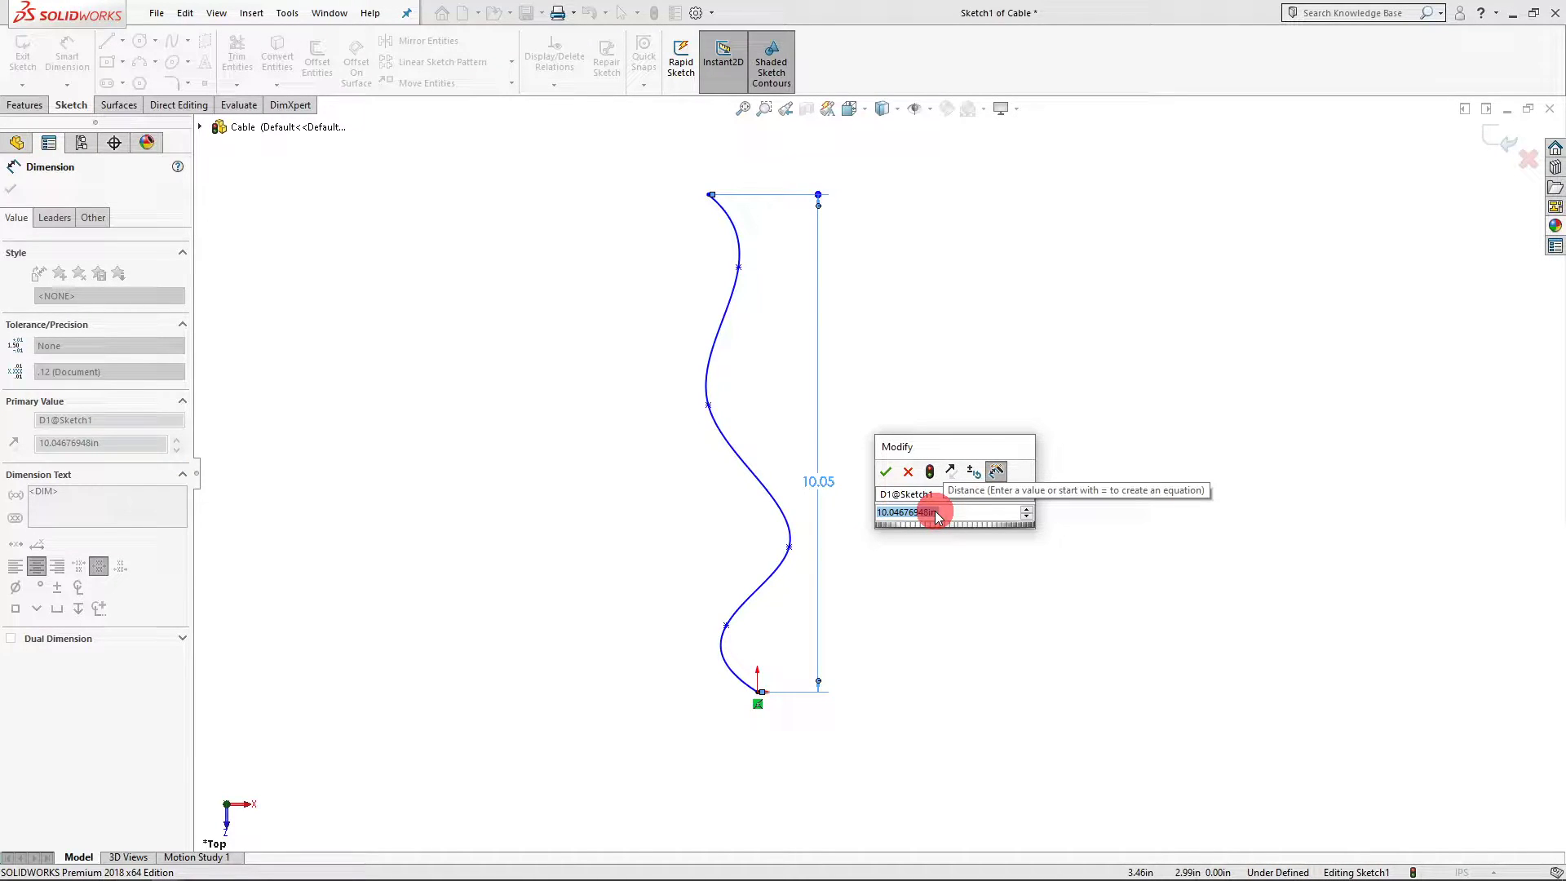
pyautogui.write('24')
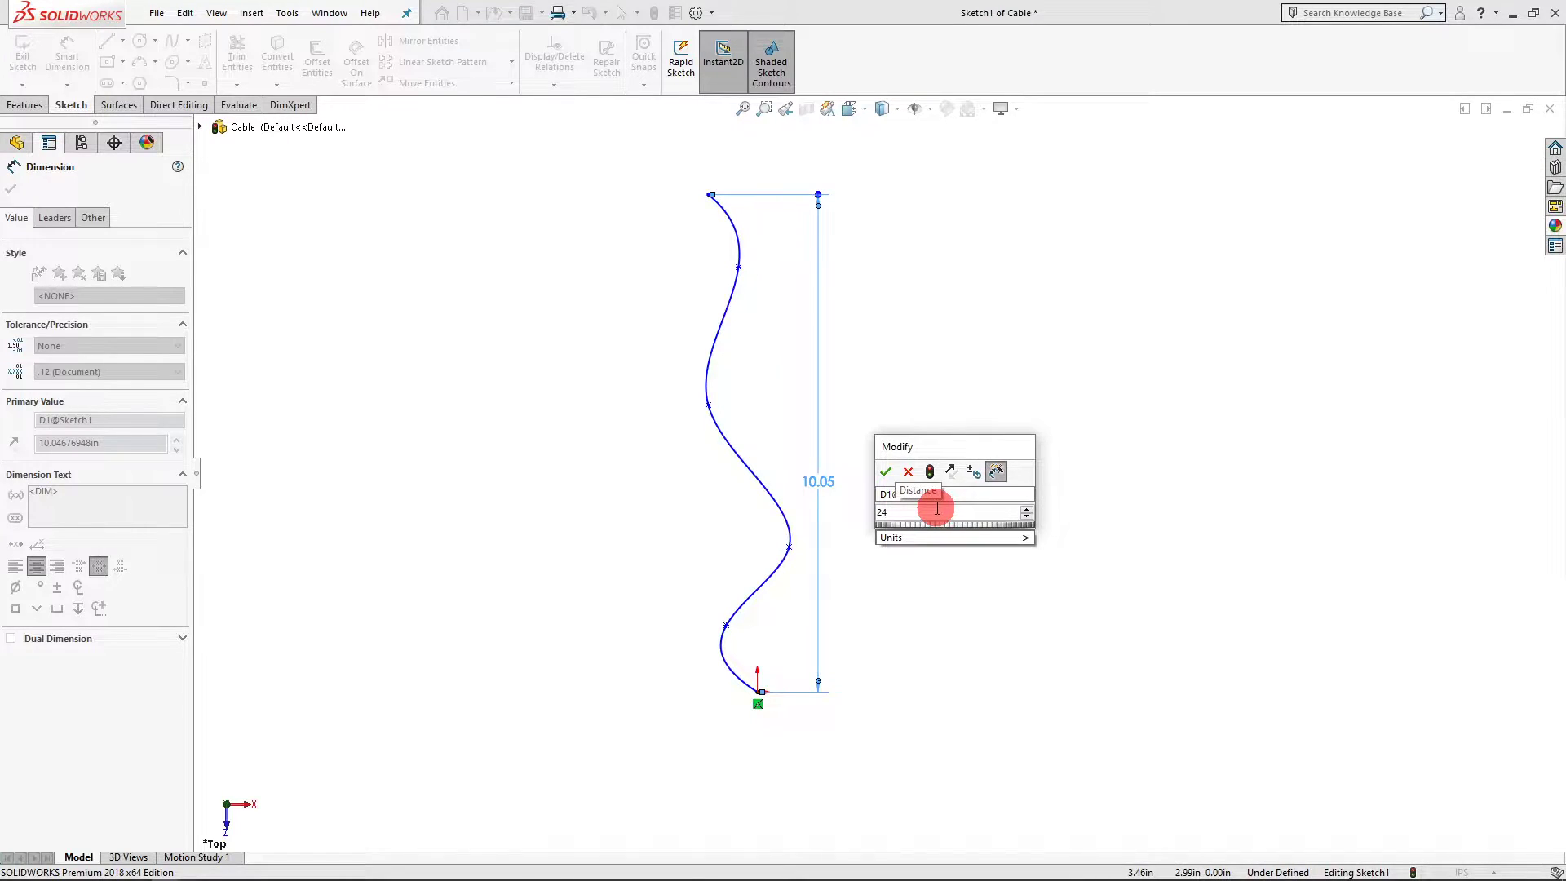
pyautogui.press('Return')
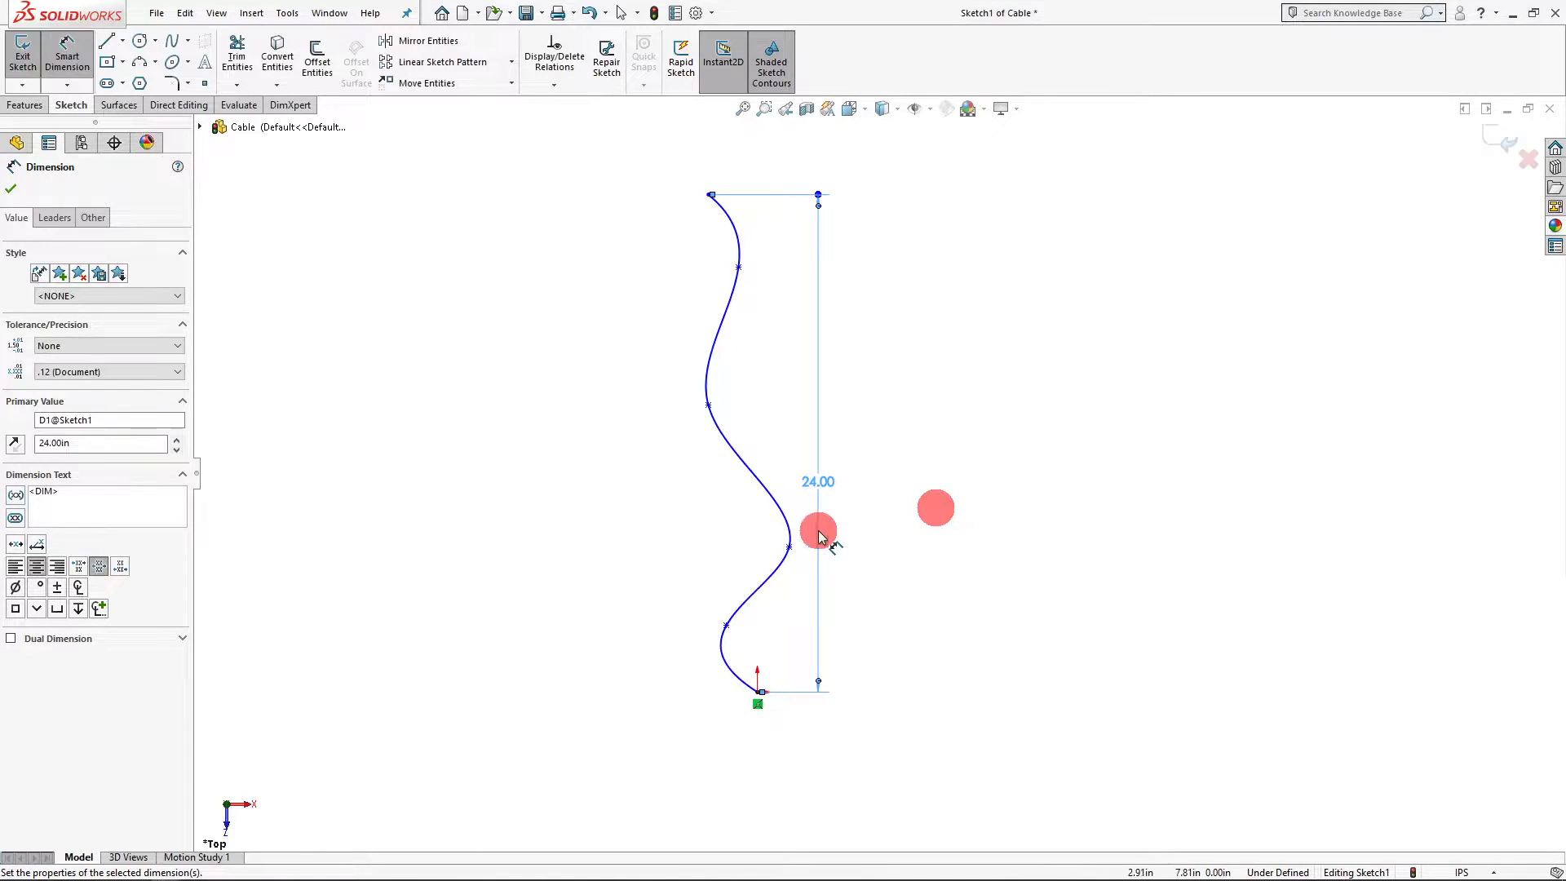
pyautogui.click(851, 535)
# Drag two spline points to reshape the curve into a gentler wave
pyautogui.scroll(-2, 841, 498)
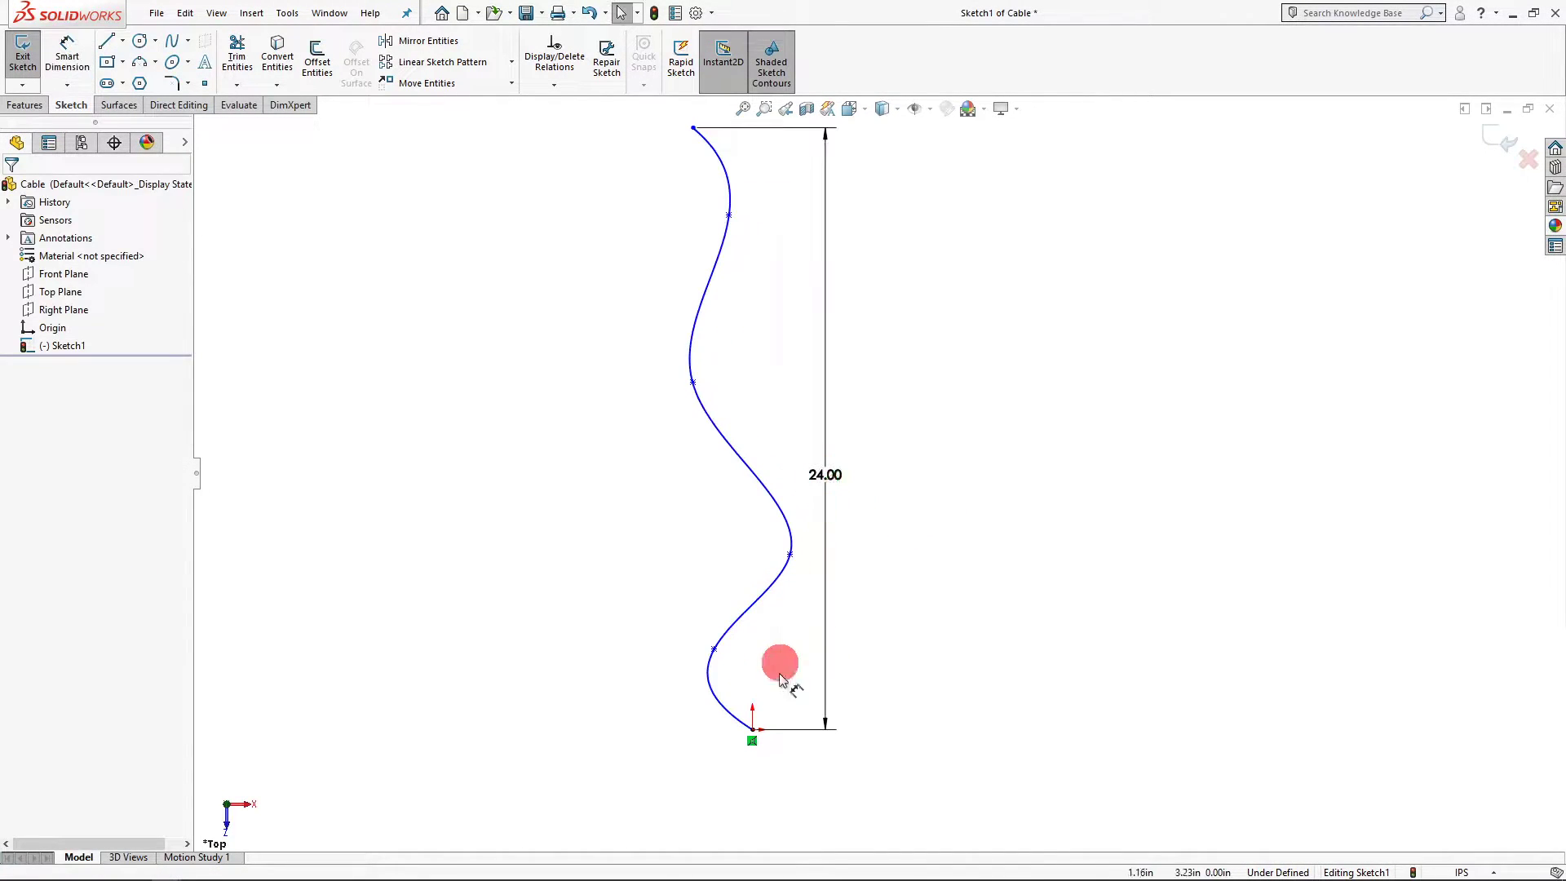
pyautogui.scroll(1, 869, 673)
pyautogui.scroll(-1, 715, 502)
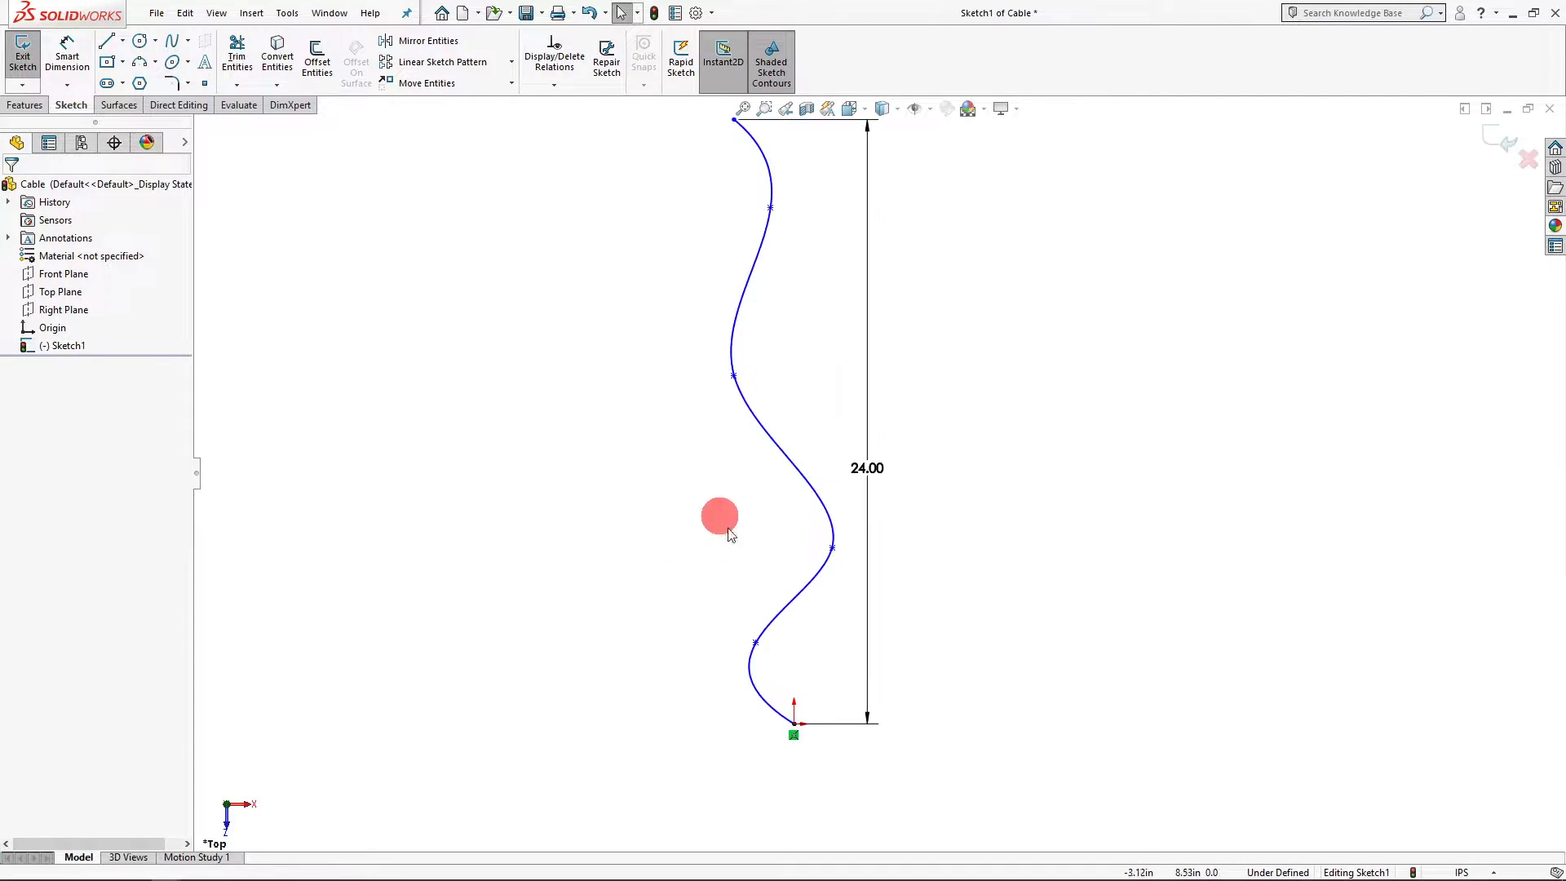
pyautogui.moveTo(834, 549); pyautogui.dragTo(768, 544)
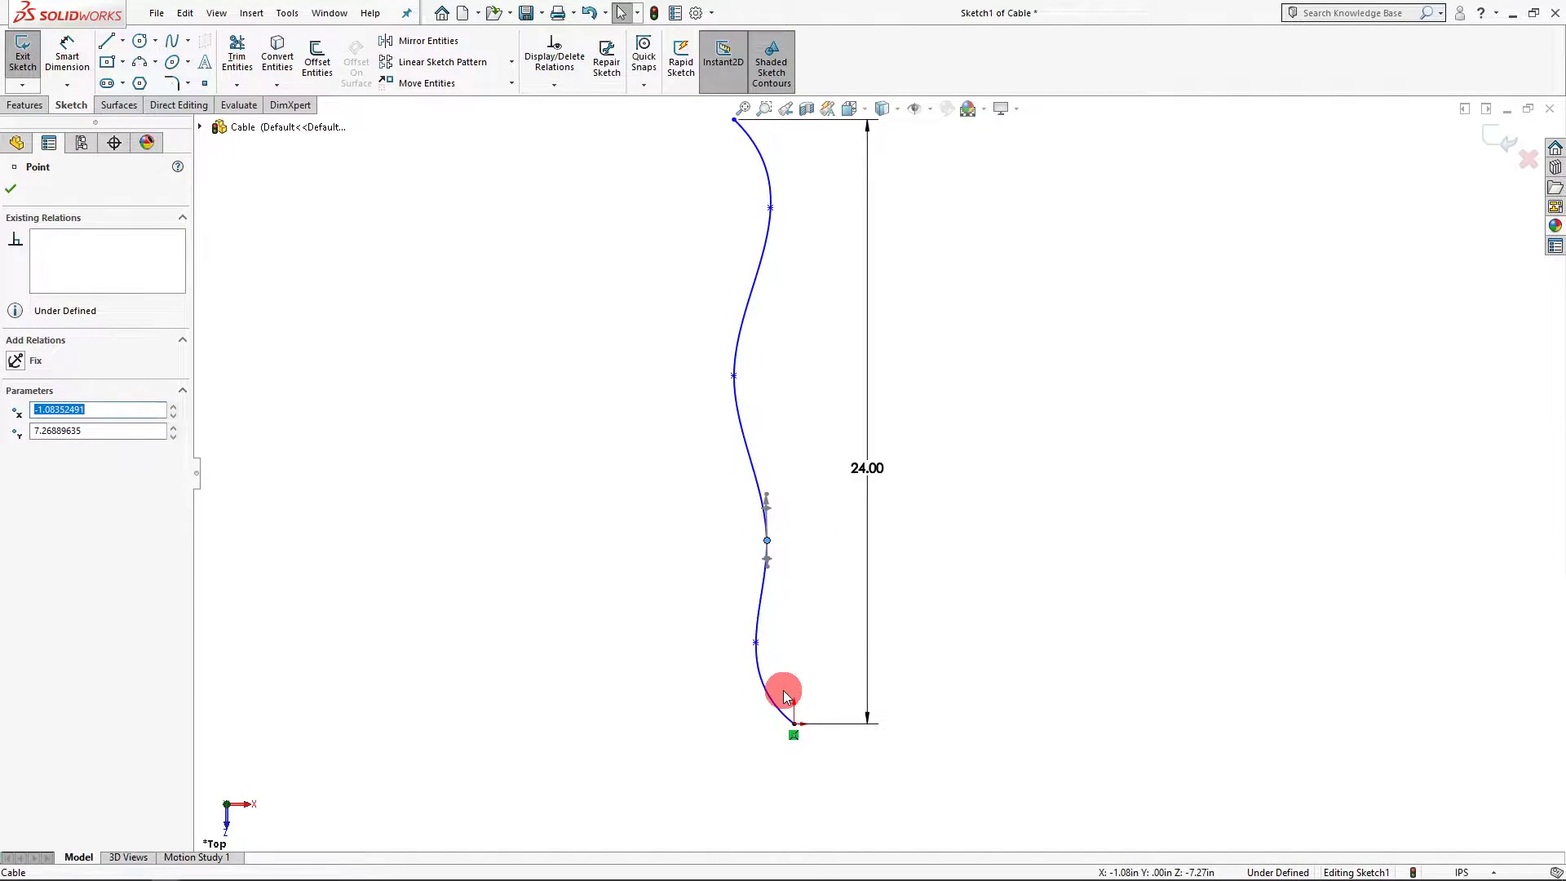
pyautogui.click(754, 641)
pyautogui.moveTo(758, 647); pyautogui.dragTo(795, 615)
pyautogui.click(724, 647)
pyautogui.click(109, 49)
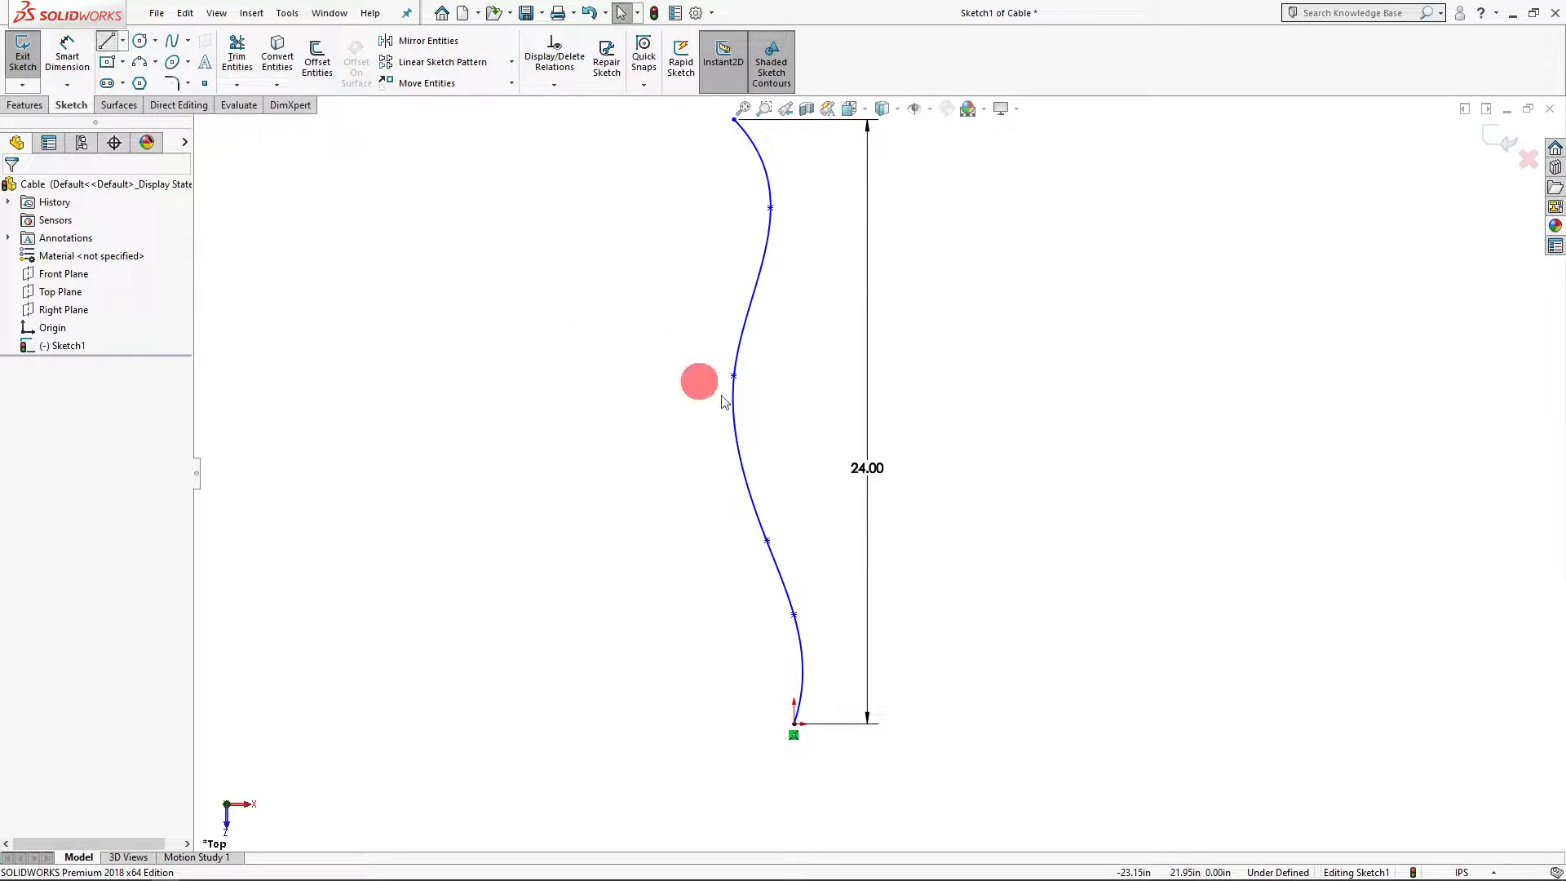
pyautogui.scroll(2, 770, 490)
pyautogui.scroll(-4, 840, 718)
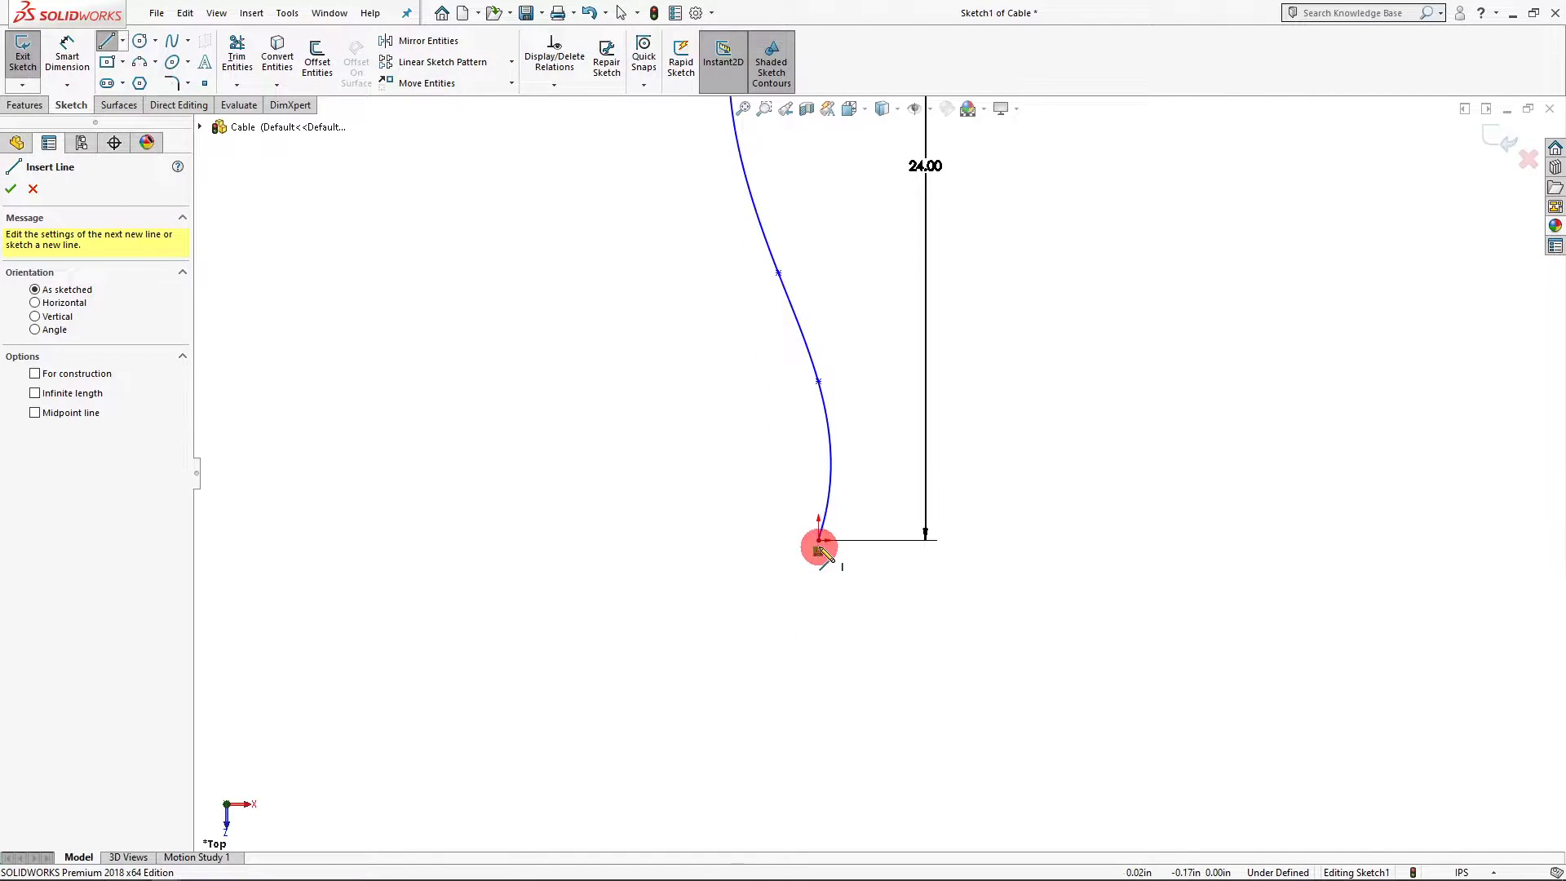
# Draw a short vertical line down from the origin and make the spline tangent to it
pyautogui.moveTo(819, 548); pyautogui.dragTo(818, 659)
pyautogui.press('Escape')
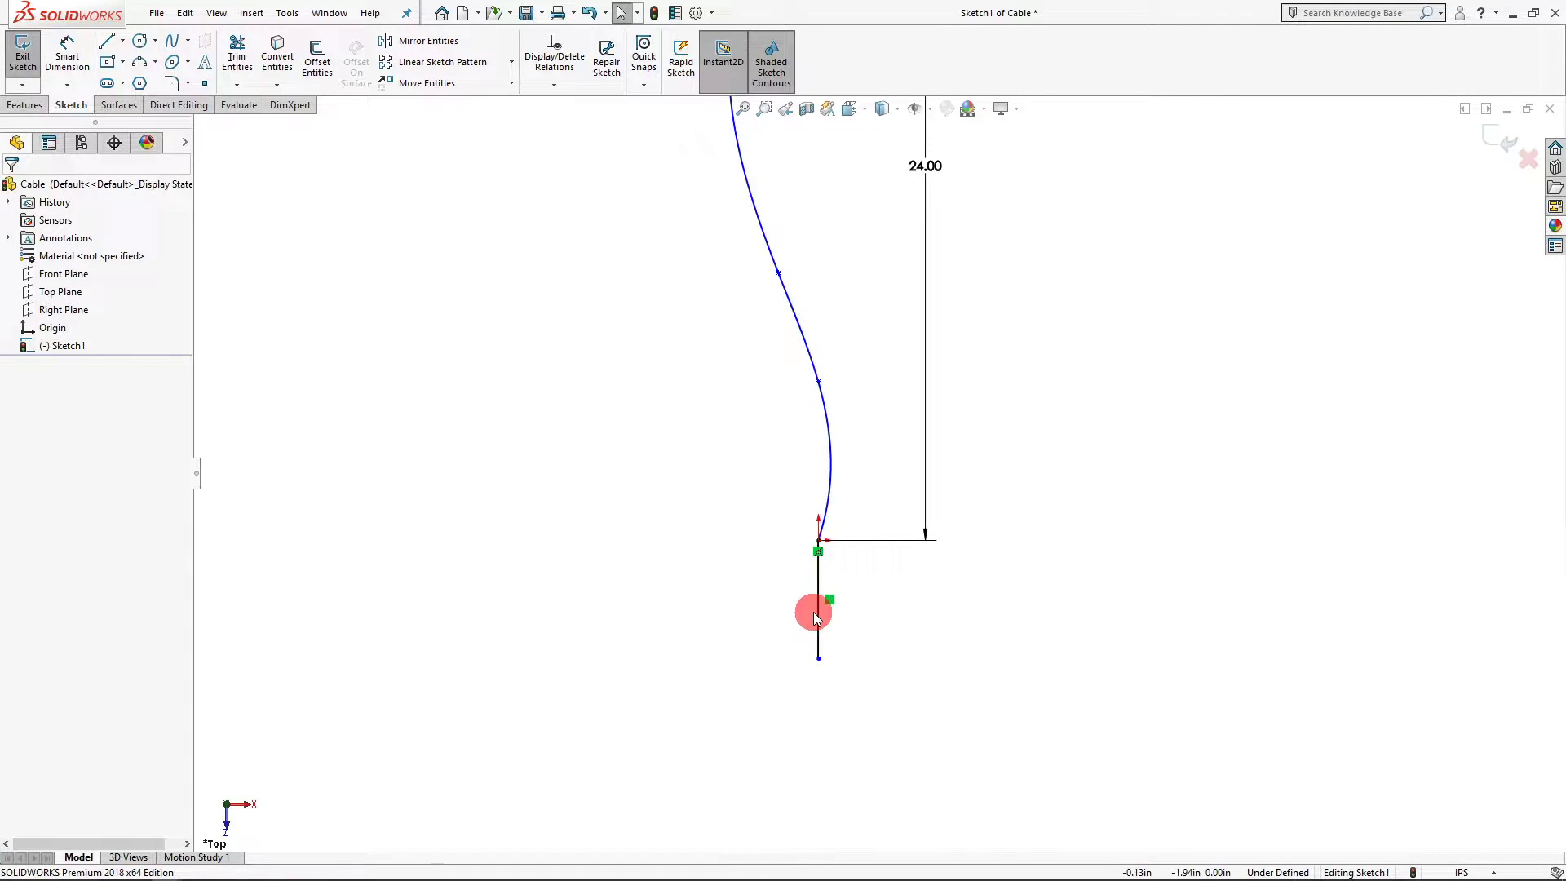
pyautogui.click(815, 613)
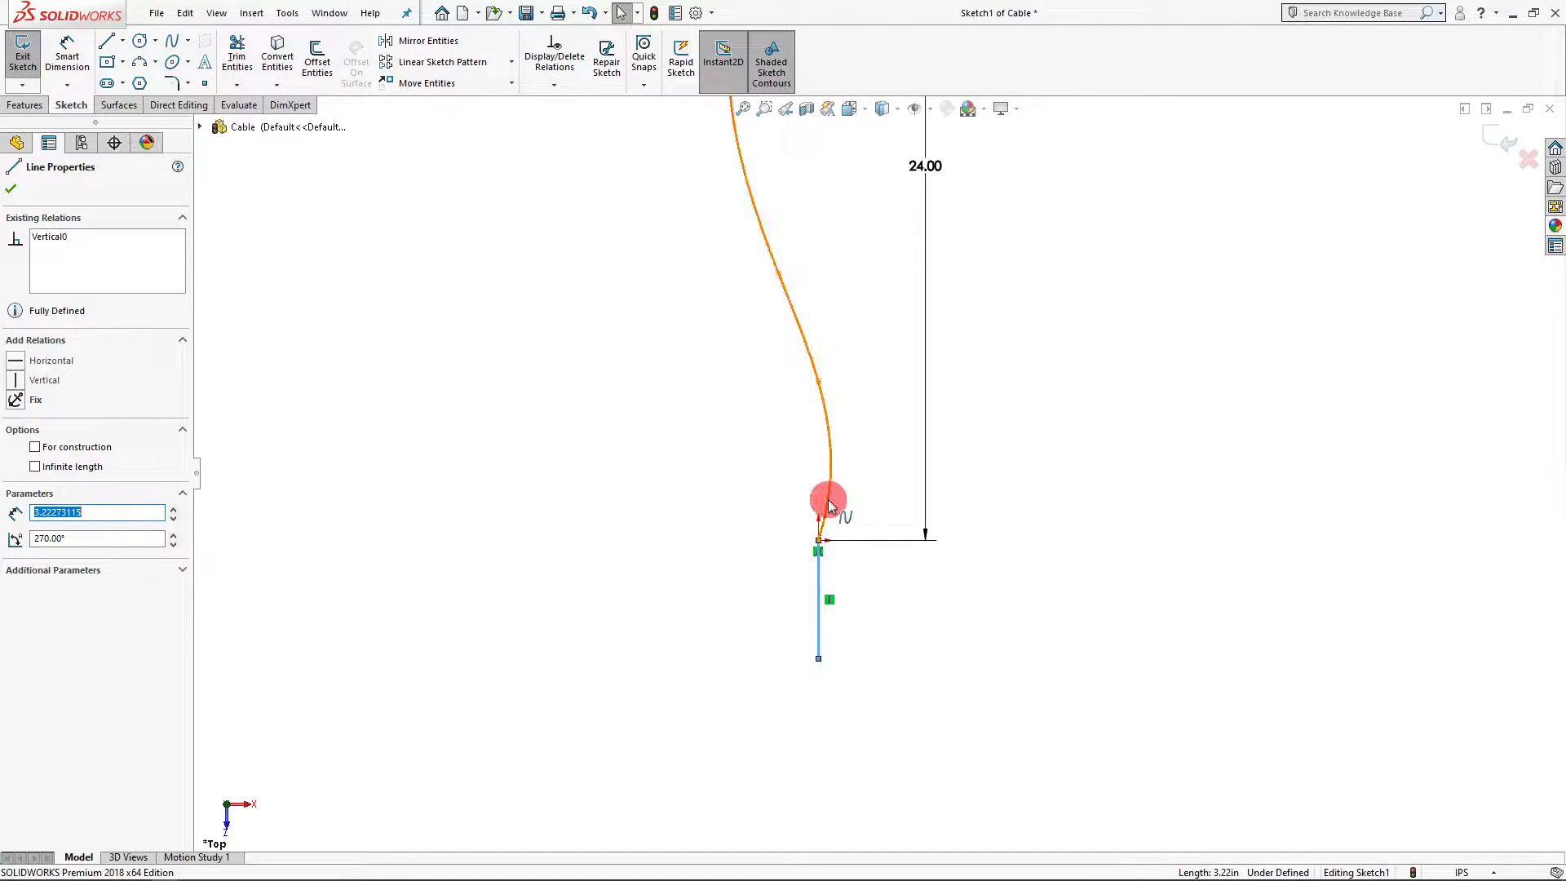
pyautogui.keyDown('ctrl'); pyautogui.click(828, 500); pyautogui.keyUp('ctrl')
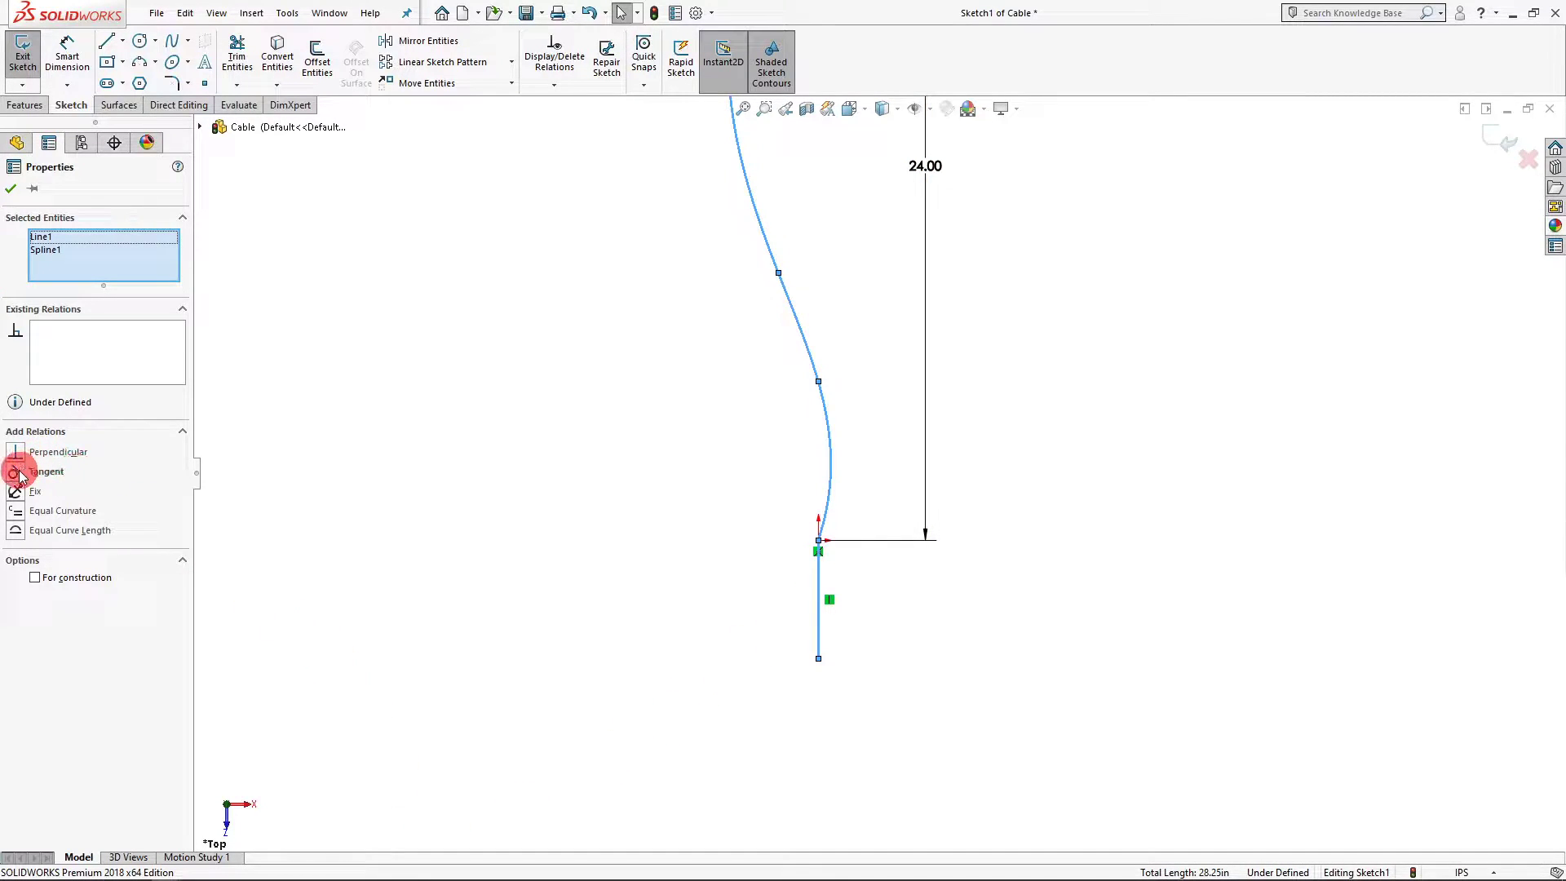
pyautogui.scroll(5, 690, 713)
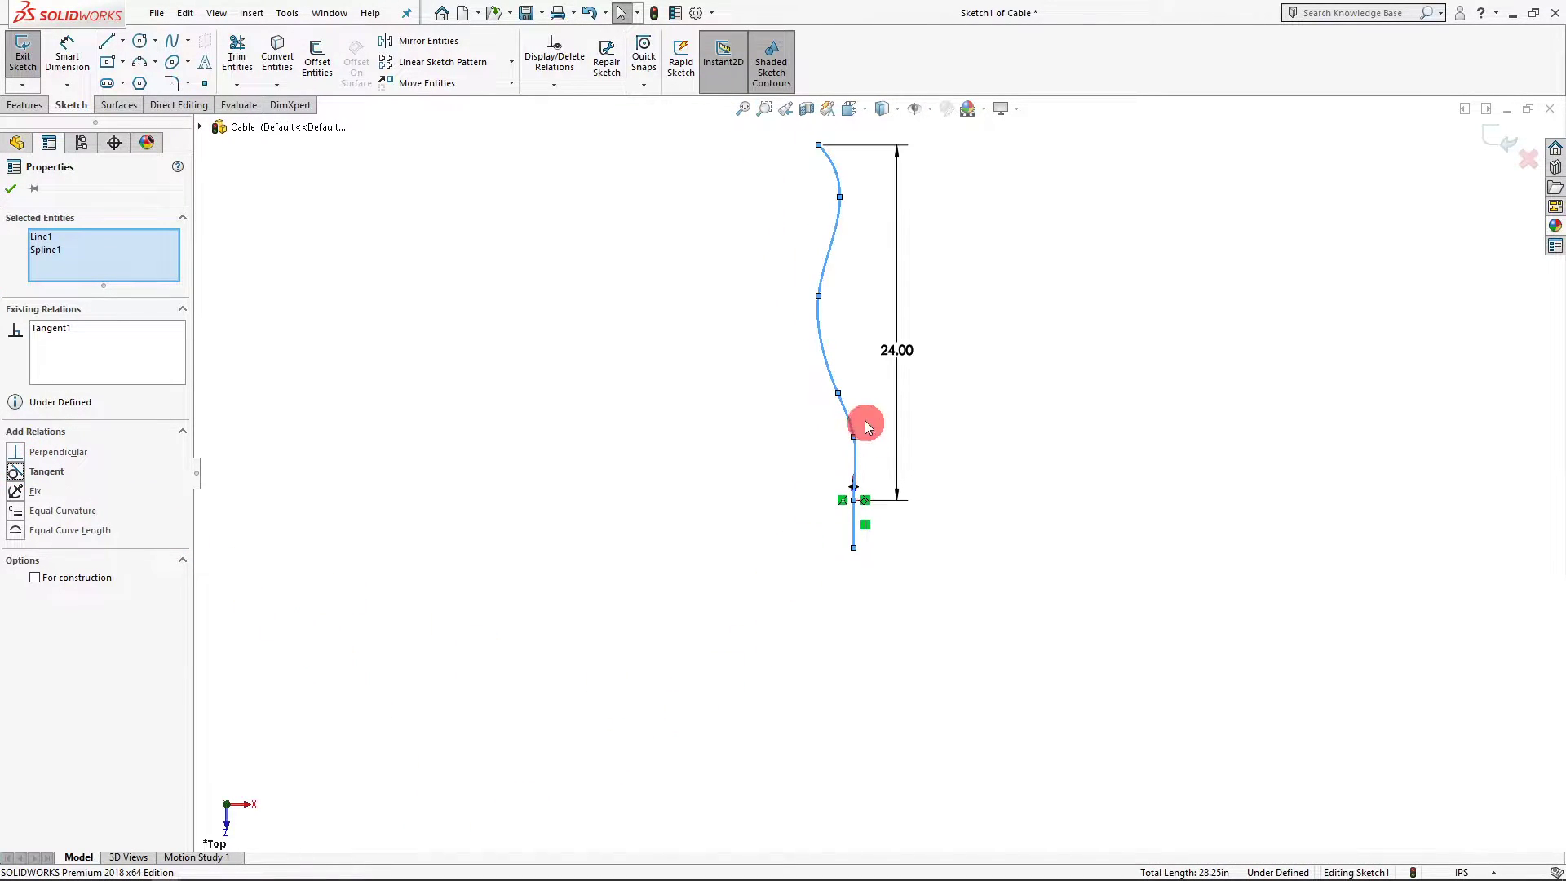
pyautogui.scroll(-1, 869, 167)
pyautogui.scroll(-2, 871, 168)
pyautogui.scroll(1, 872, 479)
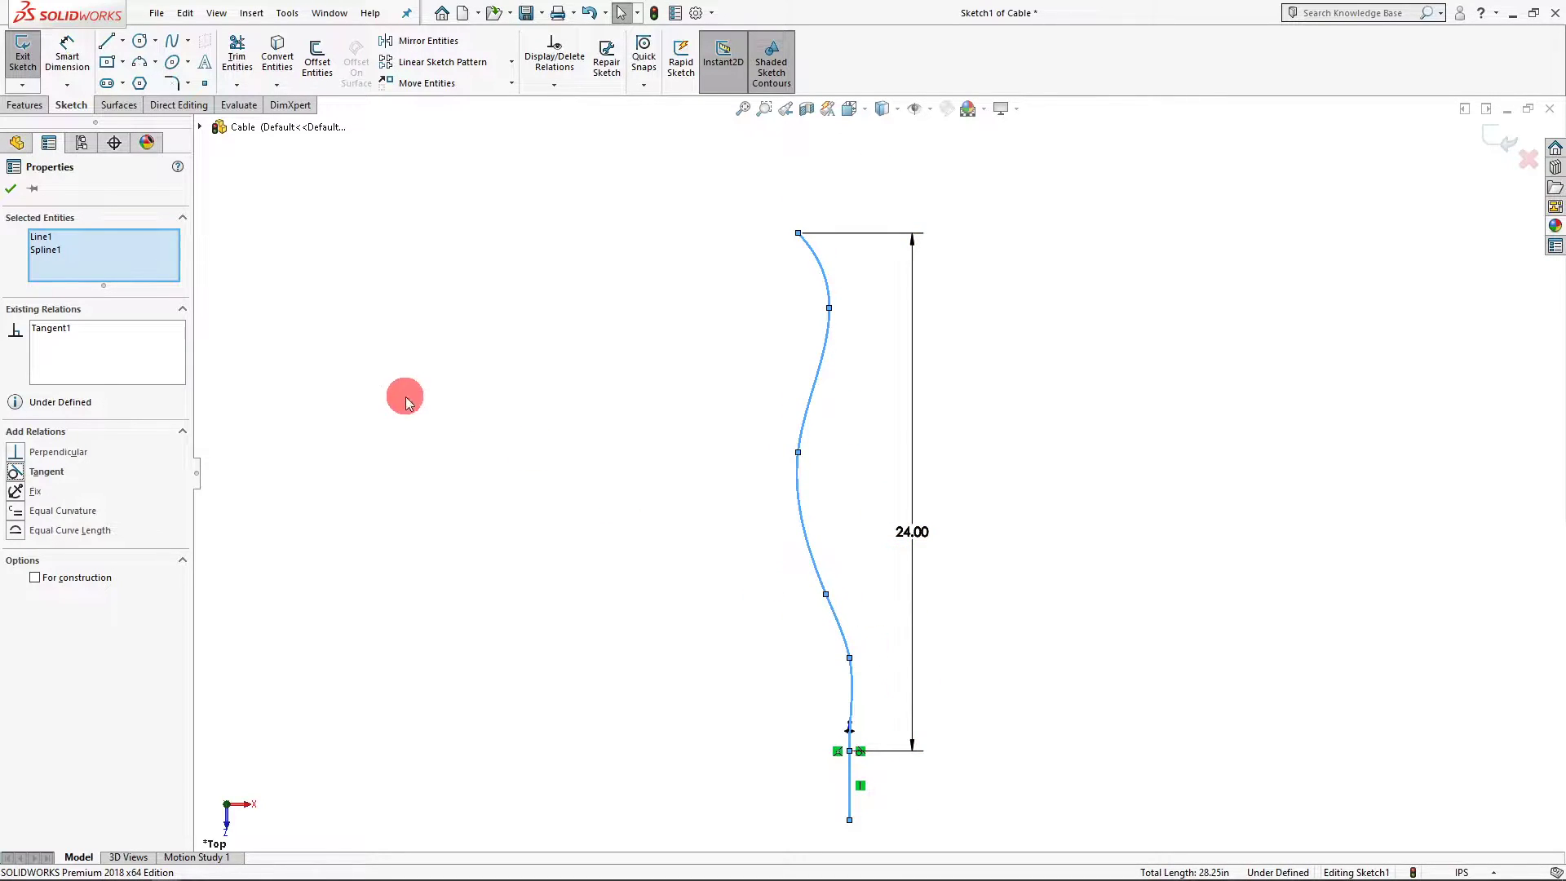
pyautogui.click(12, 189)
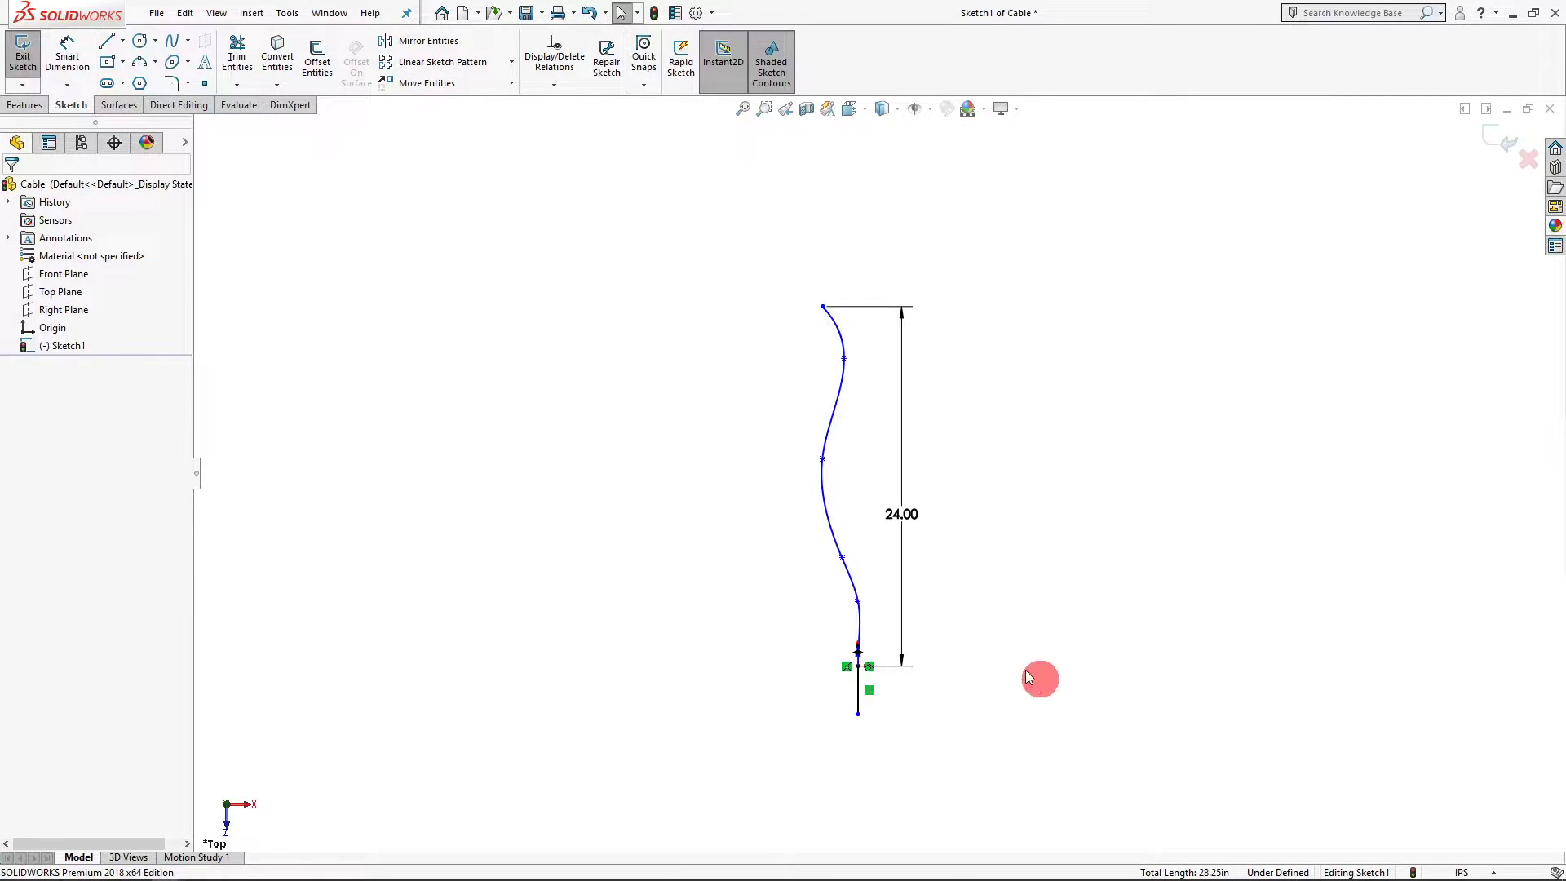
# Convert the vertical line to construction geometry
pyautogui.click(846, 754)
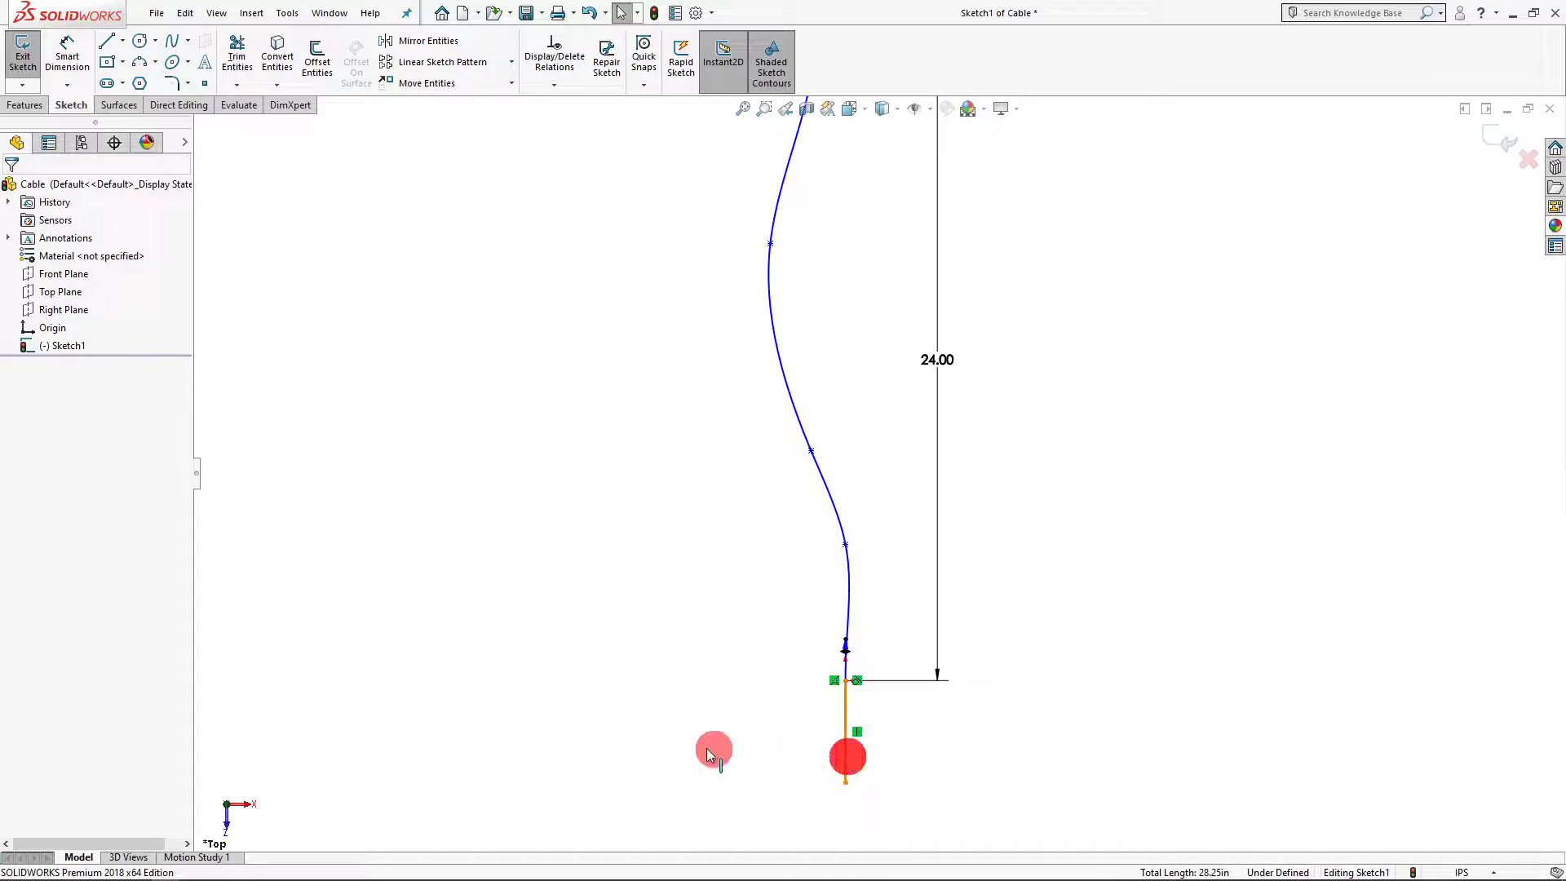
pyautogui.click(97, 513)
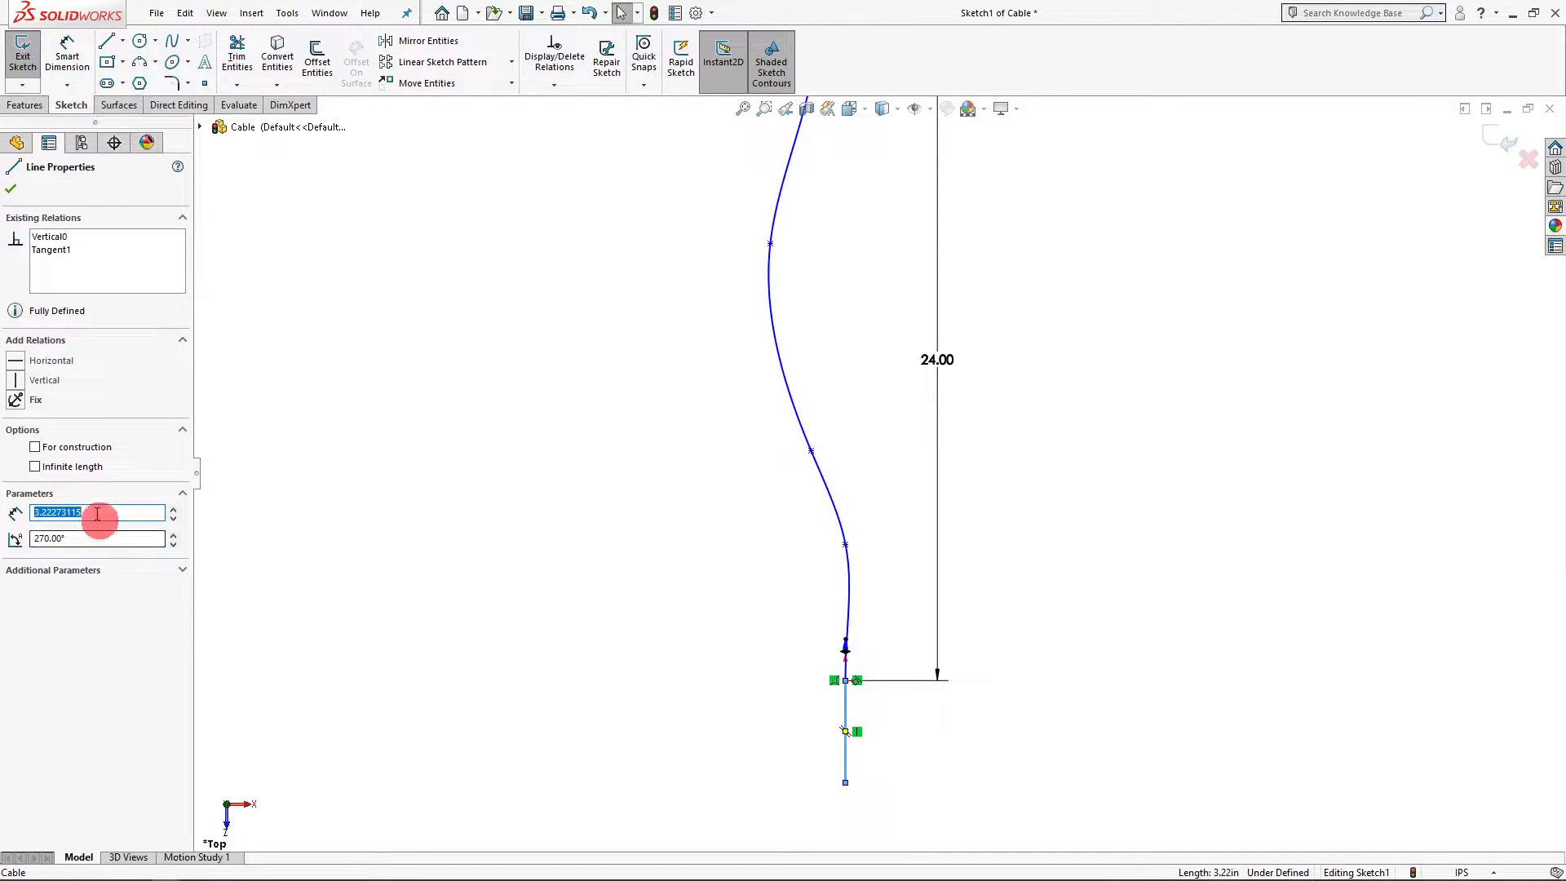
pyautogui.click(63, 450)
pyautogui.click(625, 800)
pyautogui.scroll(4, 901, 671)
pyautogui.scroll(-3, 951, 366)
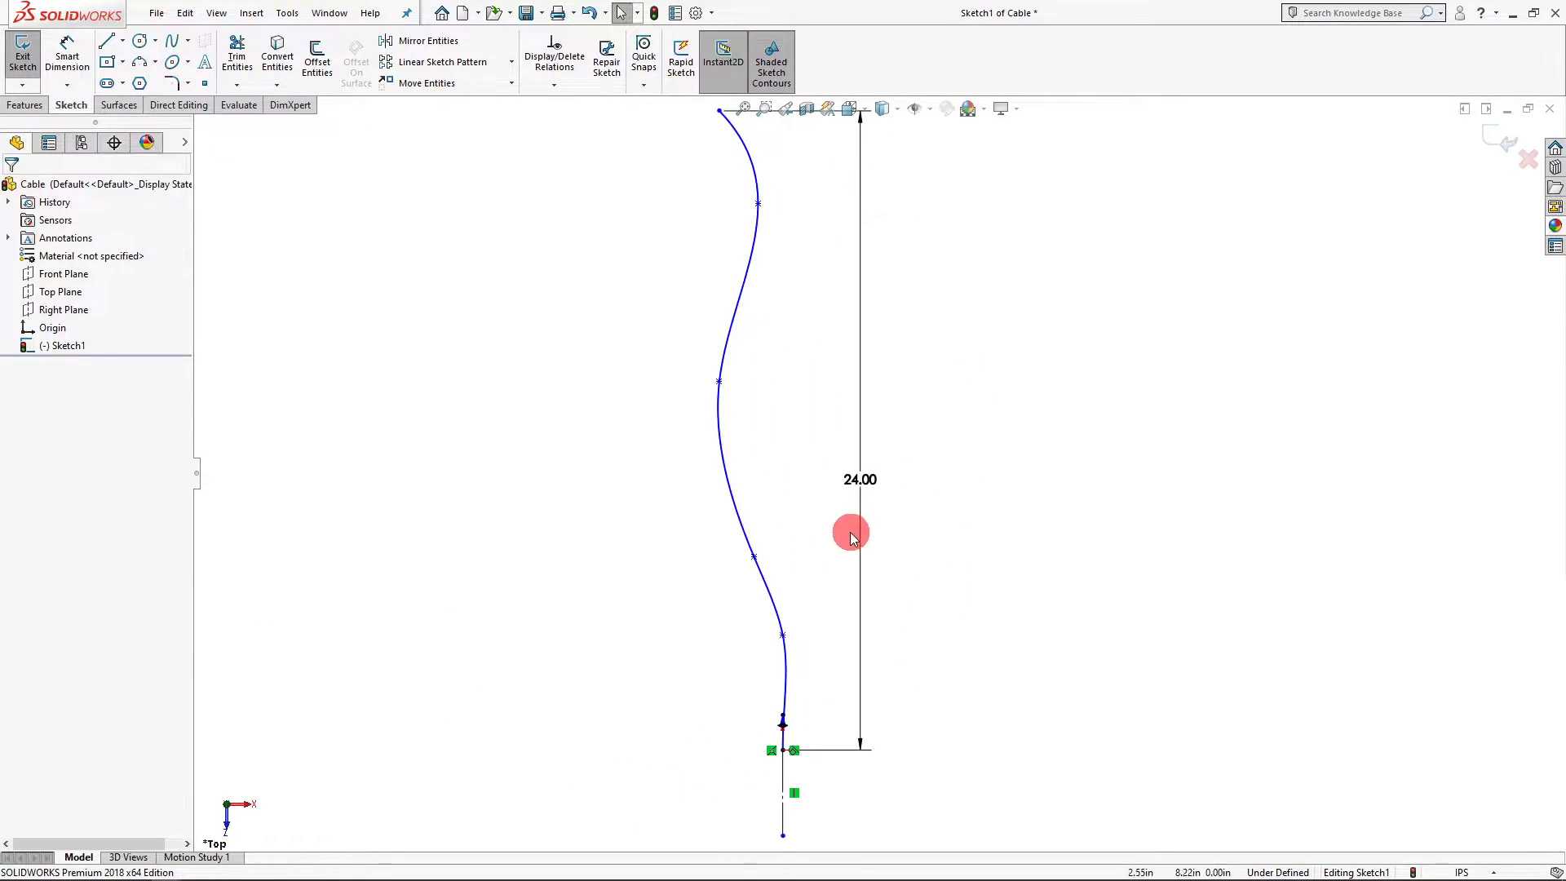
pyautogui.scroll(2, 938, 738)
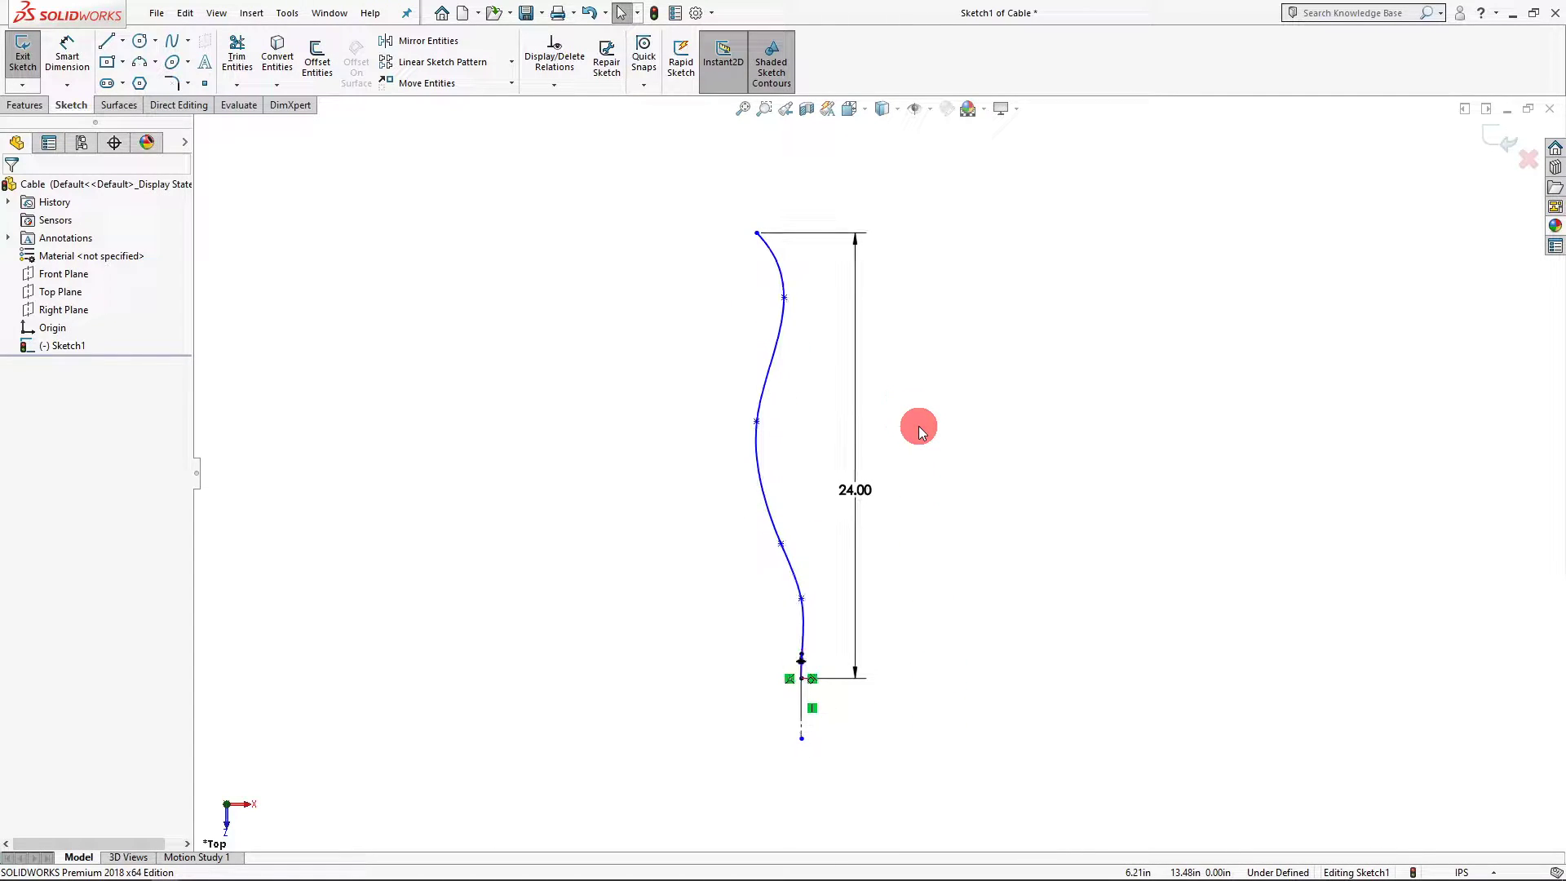
# Save the Cable part, reorient the view, and exit Sketch1
pyautogui.click(523, 18)
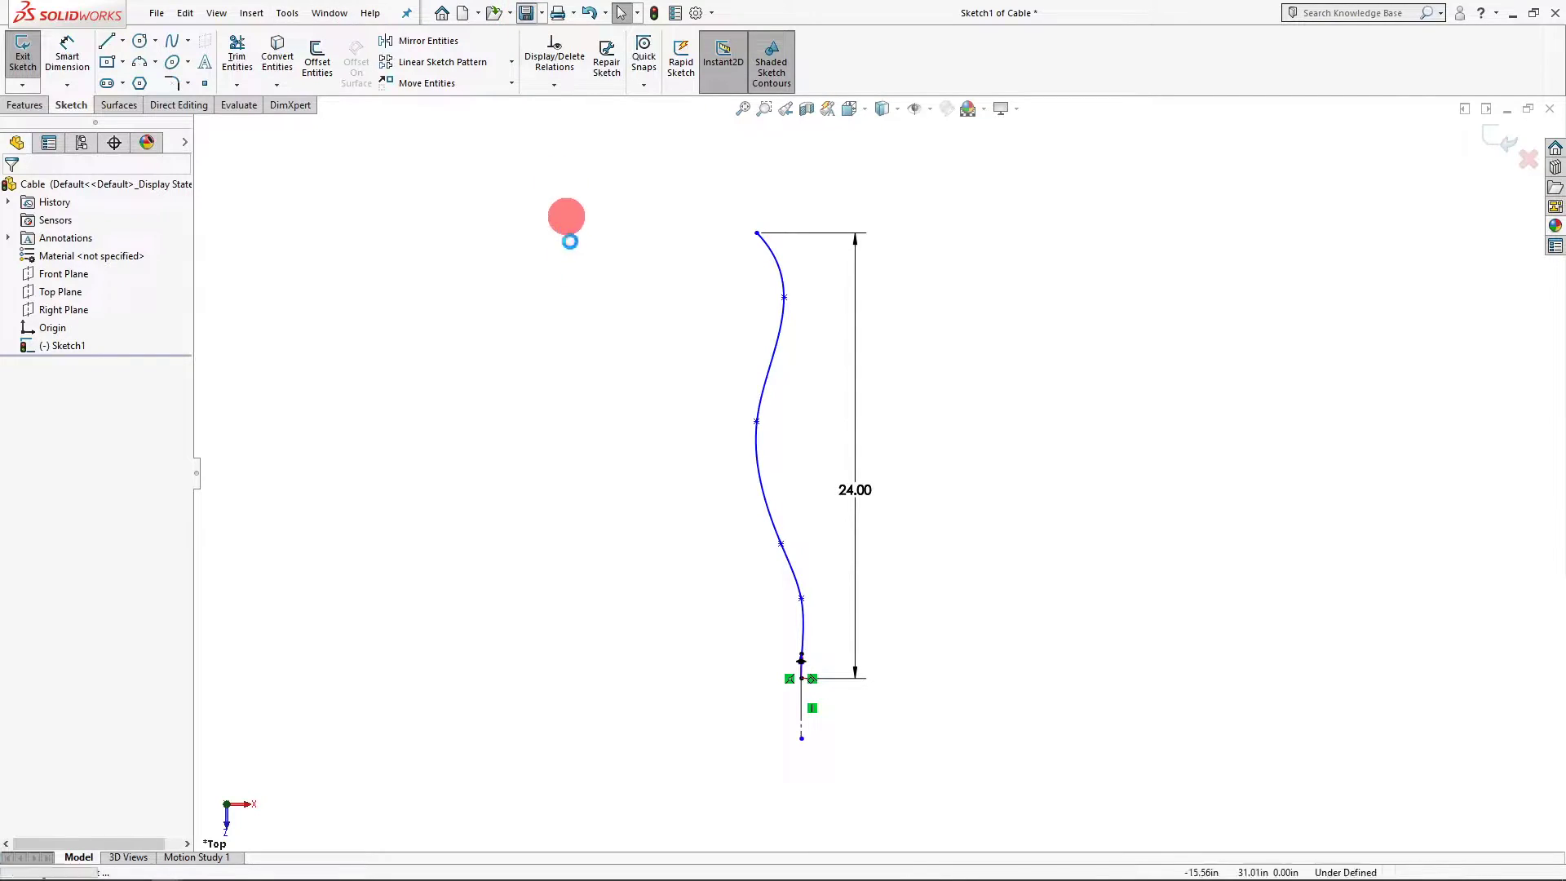
pyautogui.click(61, 313)
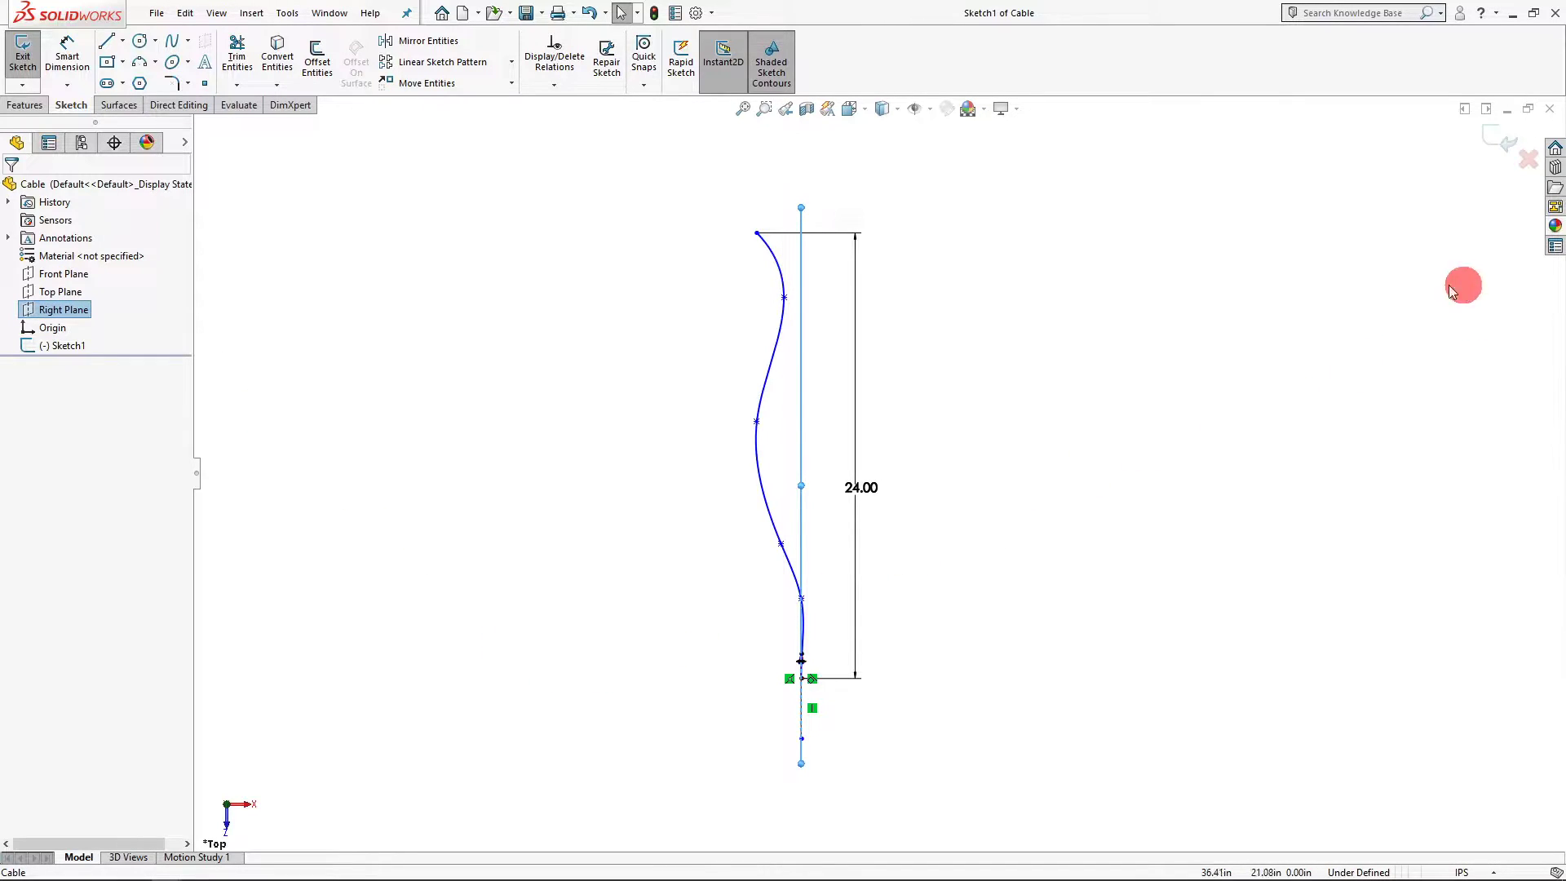
pyautogui.click(230, 824)
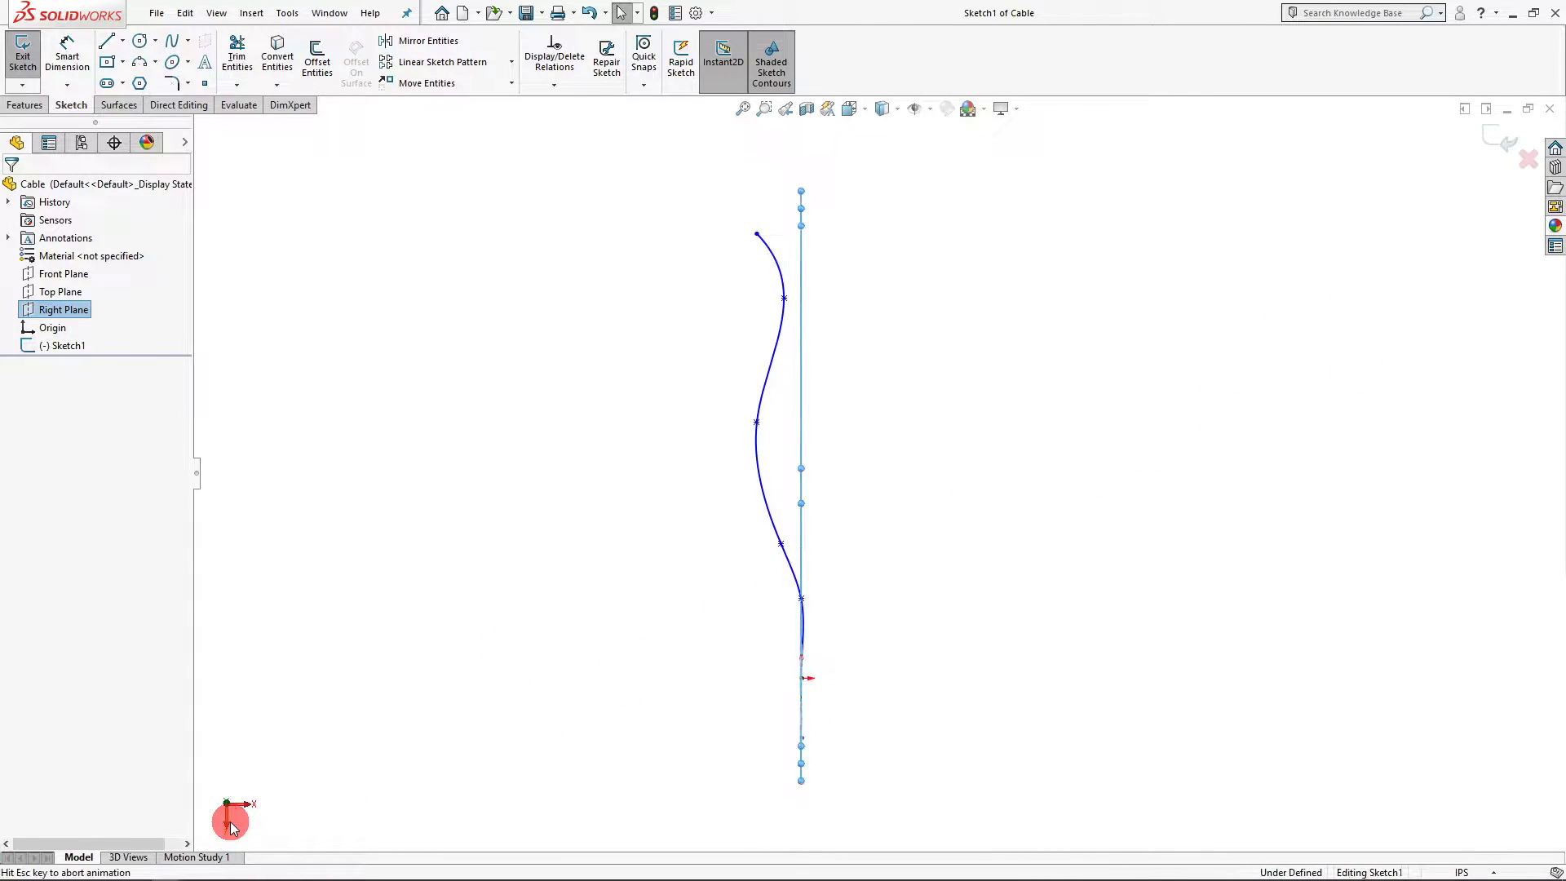
pyautogui.moveTo(661, 583)
pyautogui.mouseDown(button='middle')
pyautogui.moveTo(599, 633)
pyautogui.moveTo(595, 662)
pyautogui.mouseUp(button='middle')
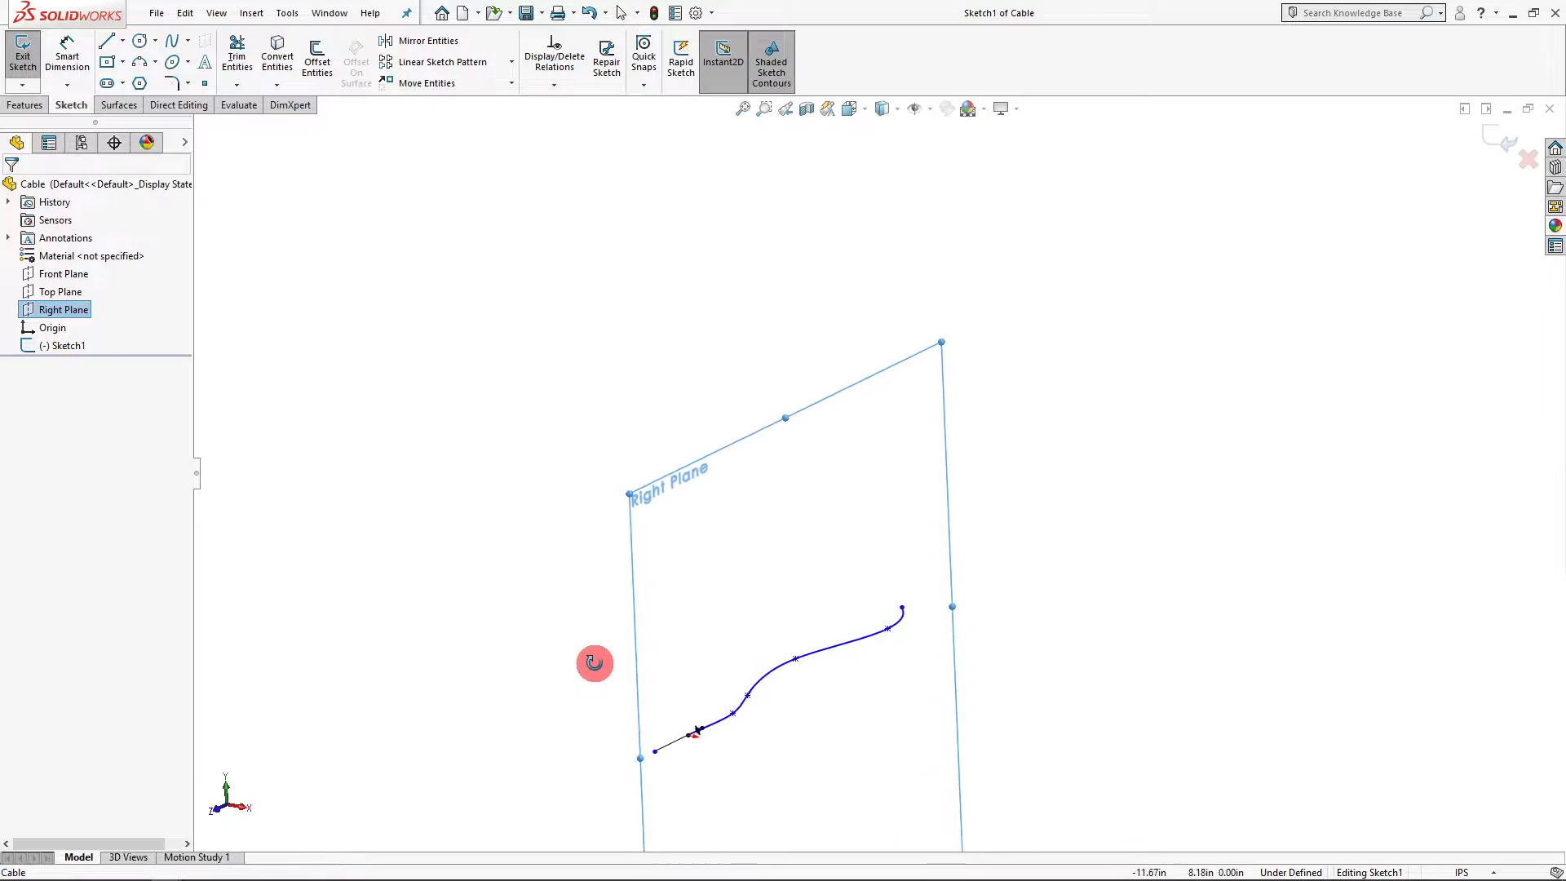
pyautogui.click(1493, 142)
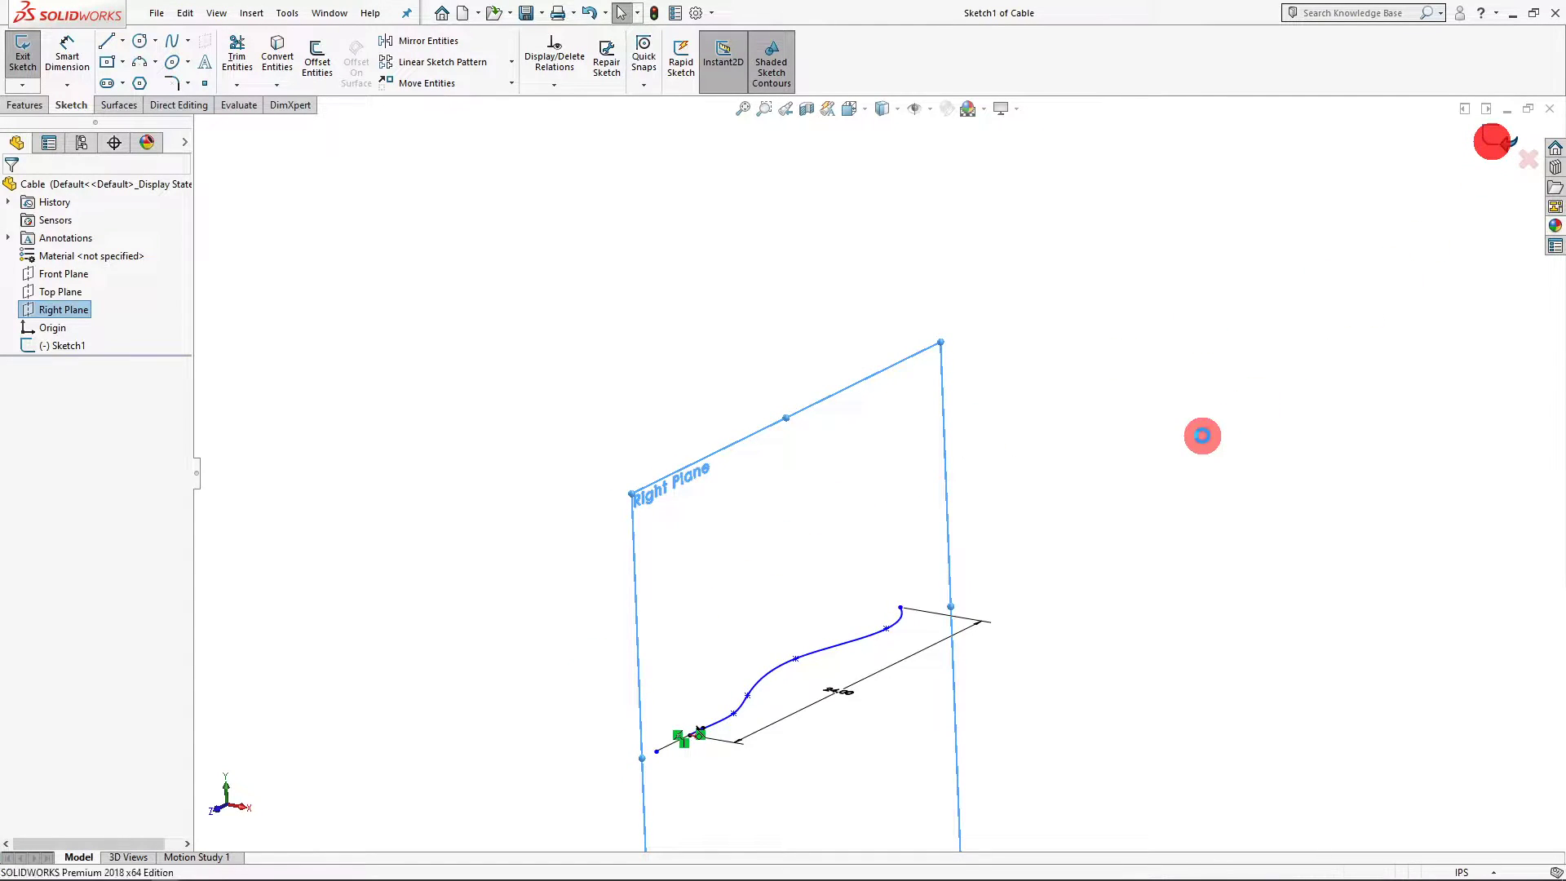
pyautogui.scroll(1, 881, 657)
pyautogui.scroll(-2, 682, 723)
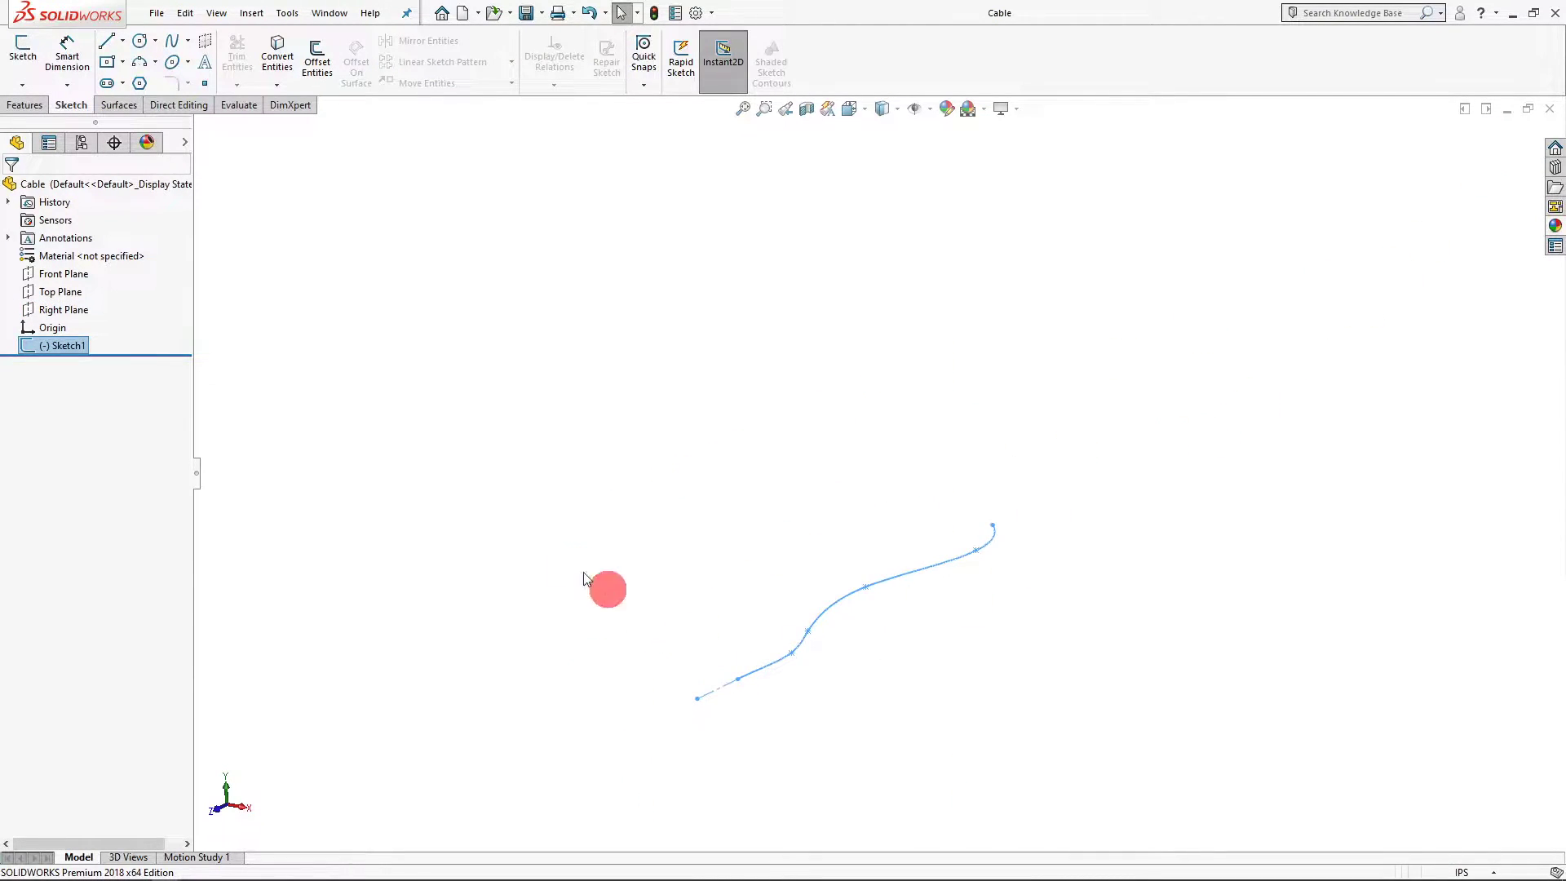
# Start a new sketch on the Right Plane and view it normal to the plane
pyautogui.click(82, 311)
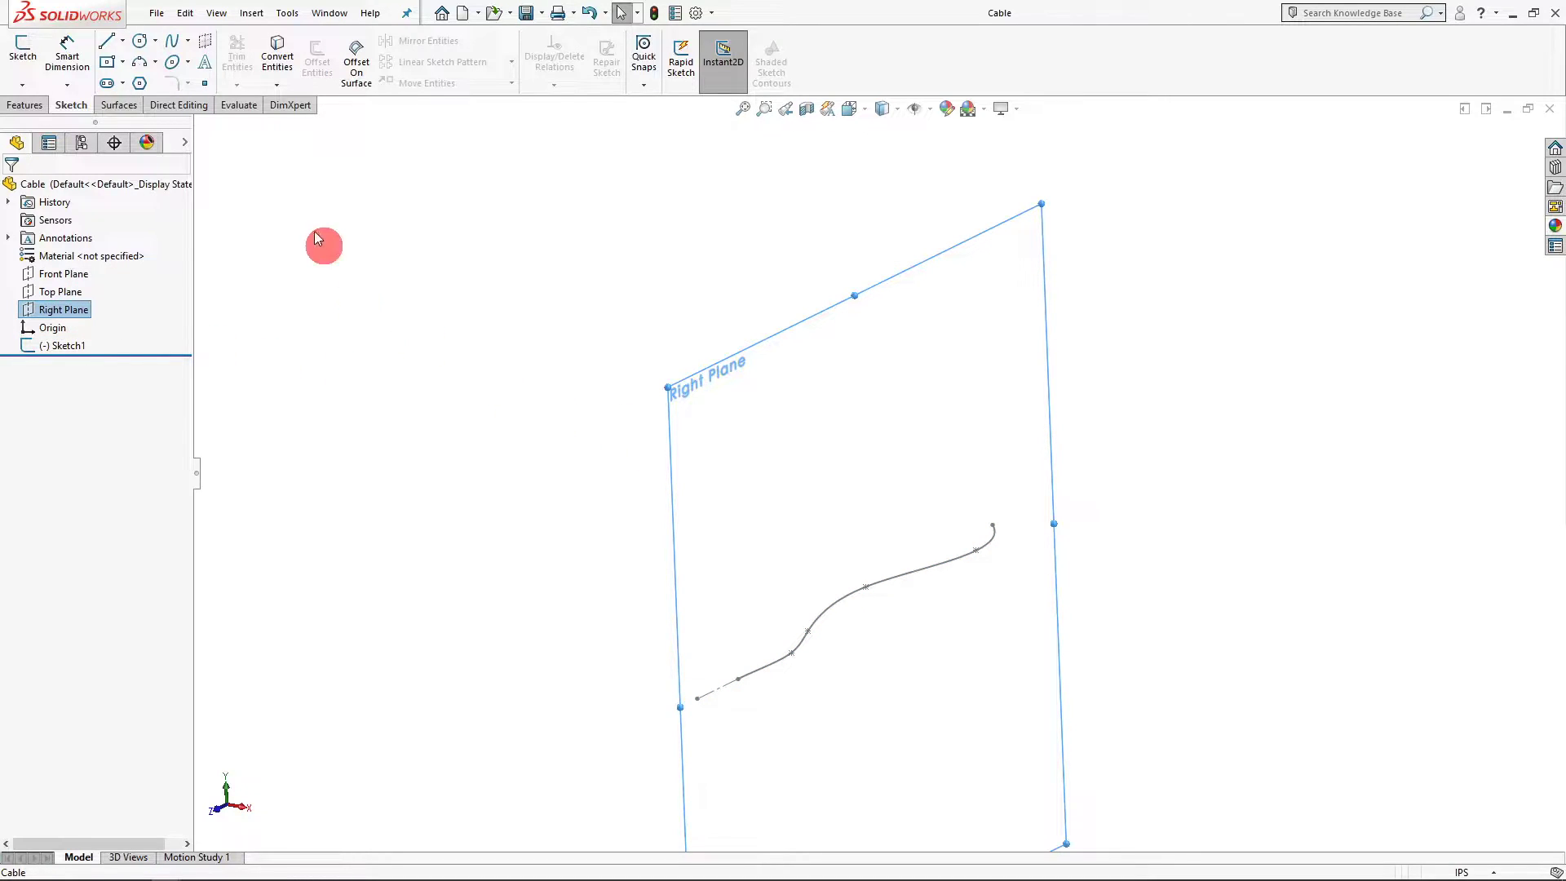
pyautogui.click(29, 65)
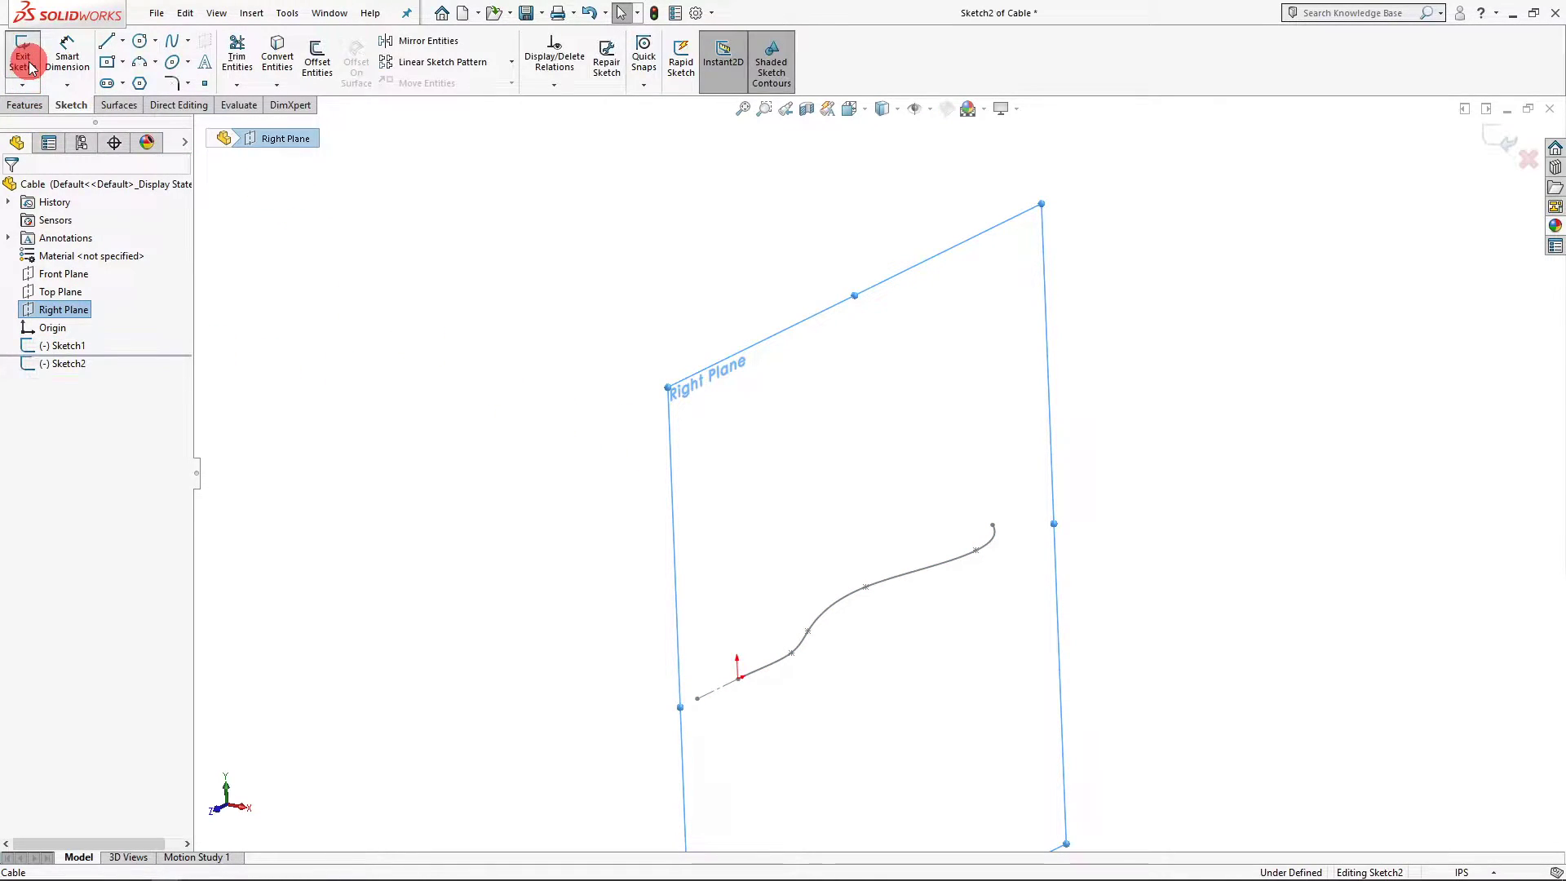
pyautogui.click(172, 46)
pyautogui.click(173, 47)
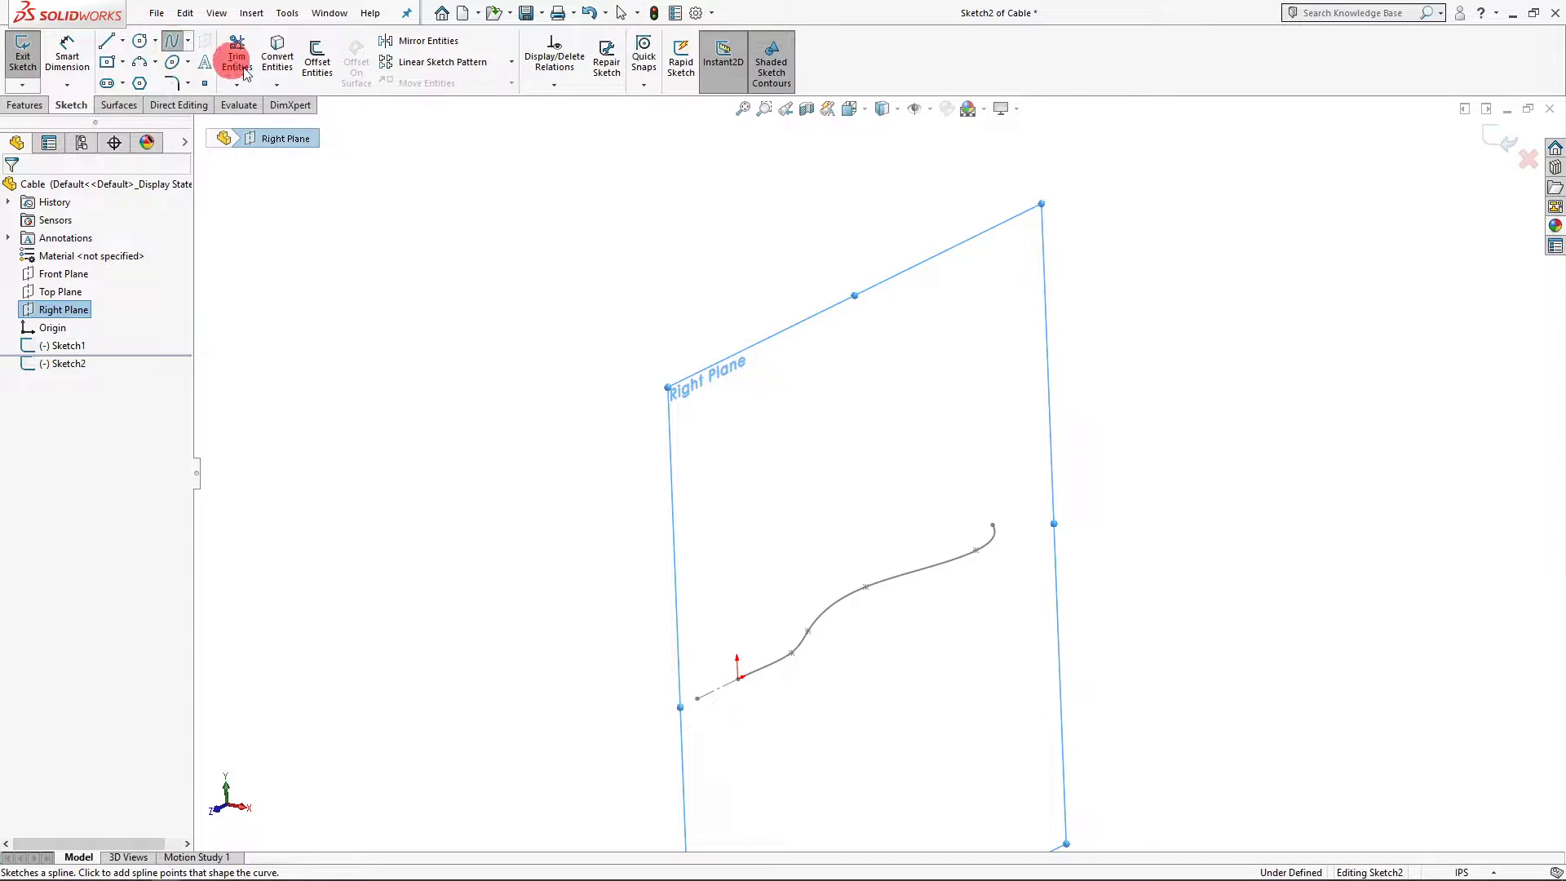
pyautogui.click(738, 678)
pyautogui.scroll(-6, 814, 712)
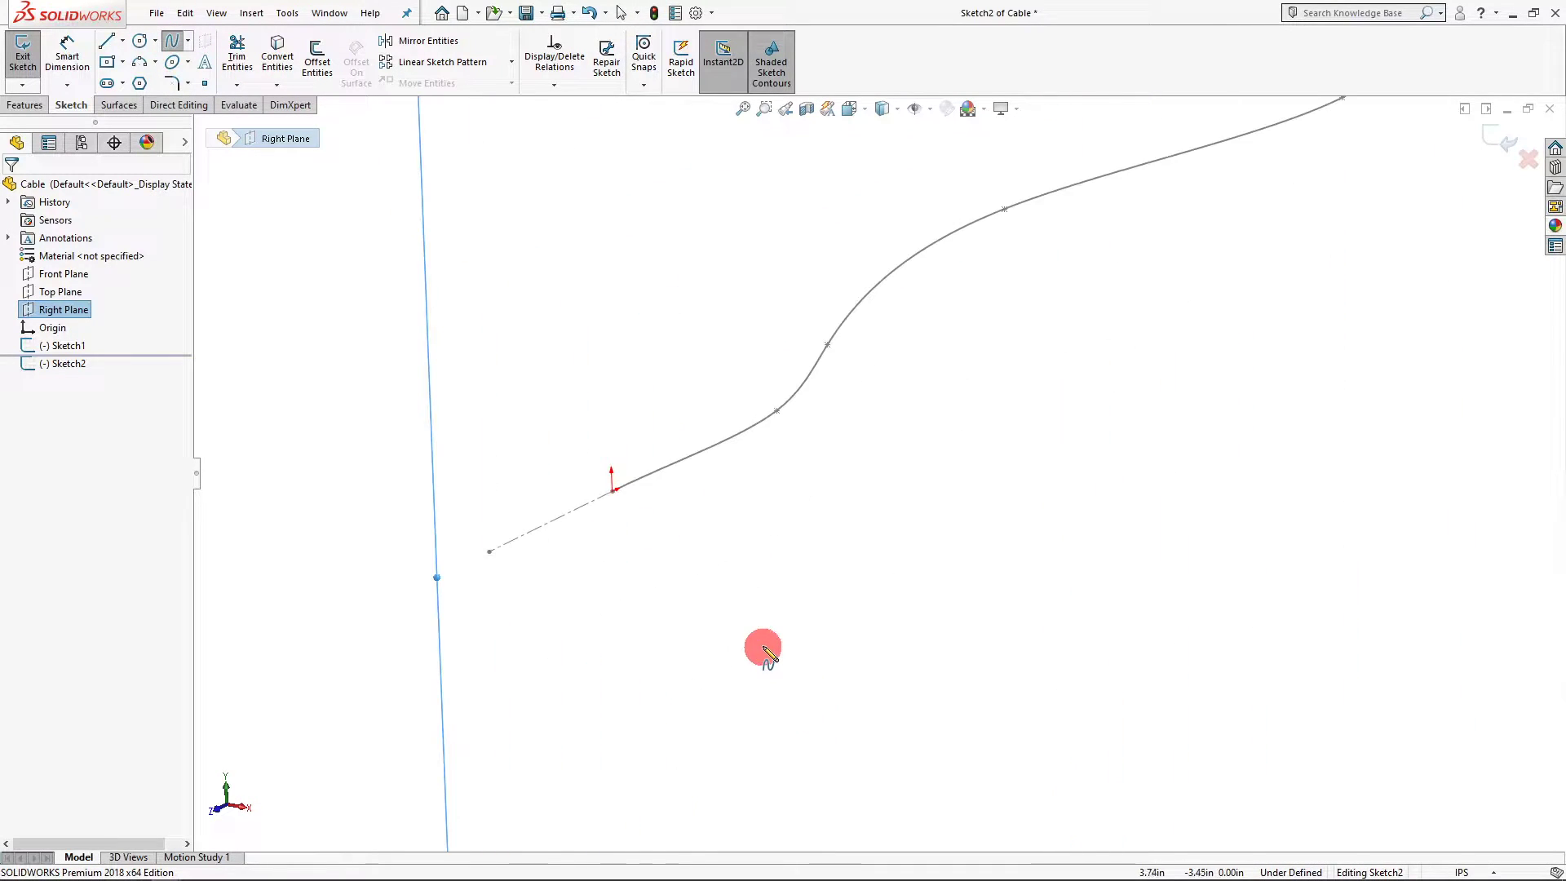
pyautogui.scroll(3, 764, 648)
pyautogui.scroll(-1, 1008, 247)
pyautogui.click(267, 826)
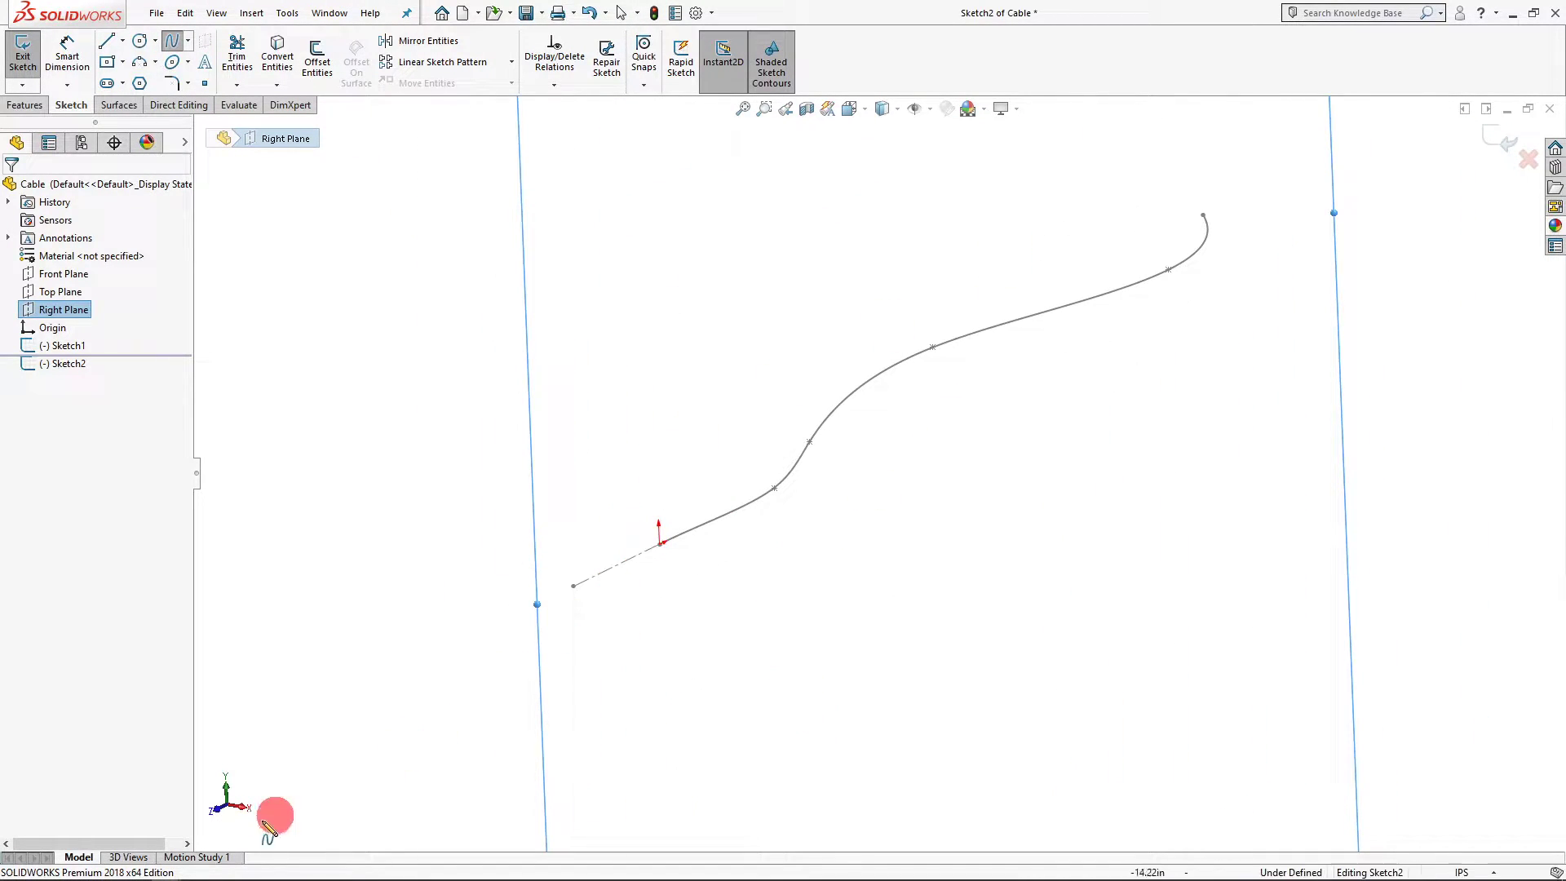
pyautogui.click(244, 812)
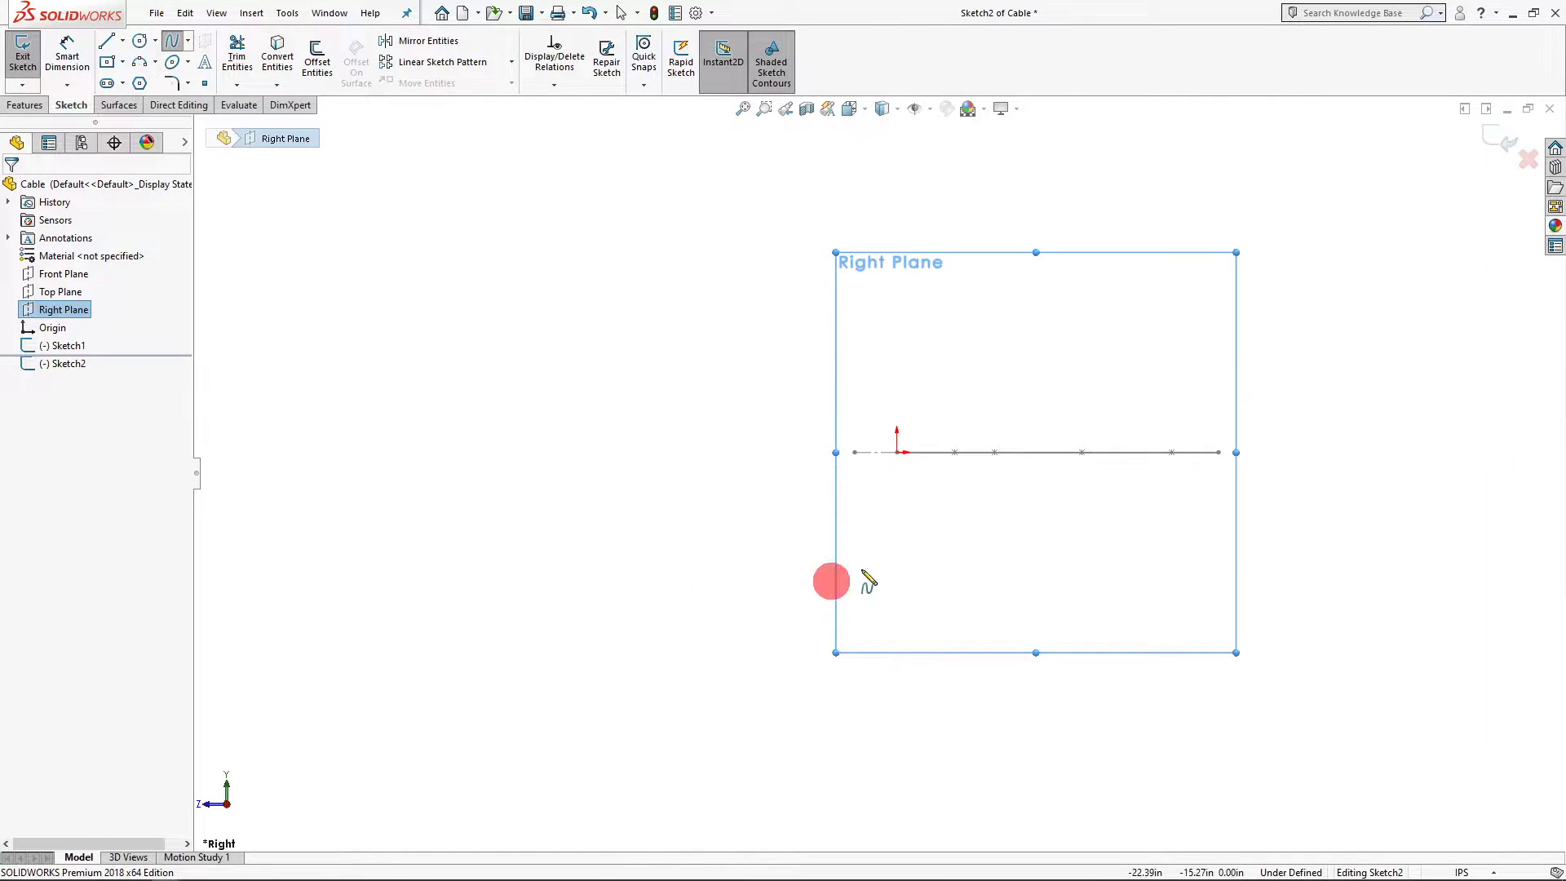
pyautogui.scroll(-2, 1125, 451)
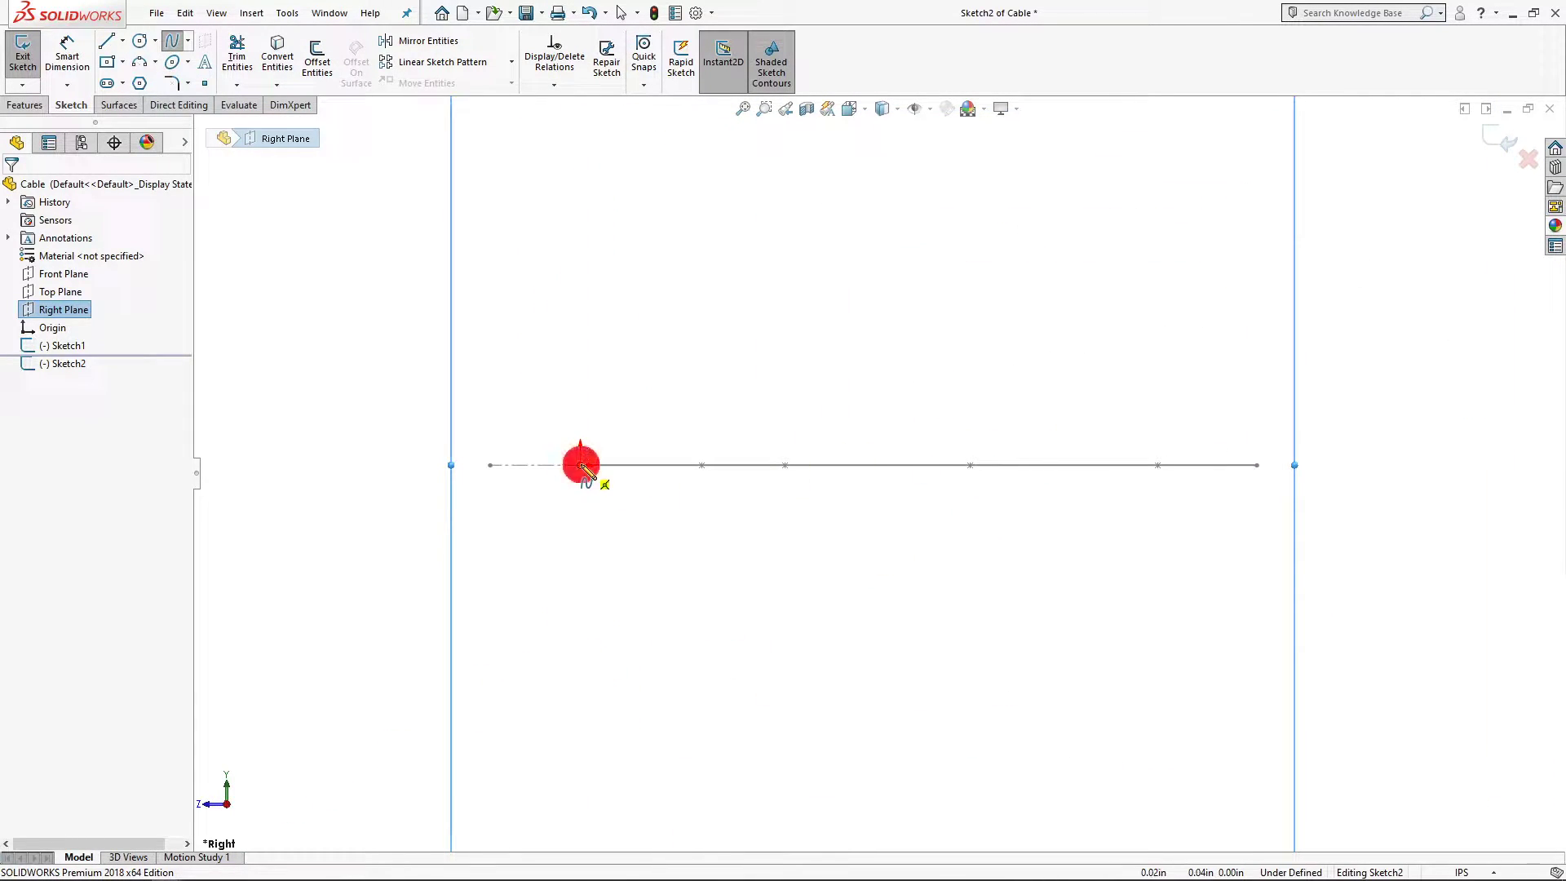
# Draw a wavy spline from the origin rightward, alternating above and below the centreline
pyautogui.moveTo(581, 466); pyautogui.dragTo(649, 442)
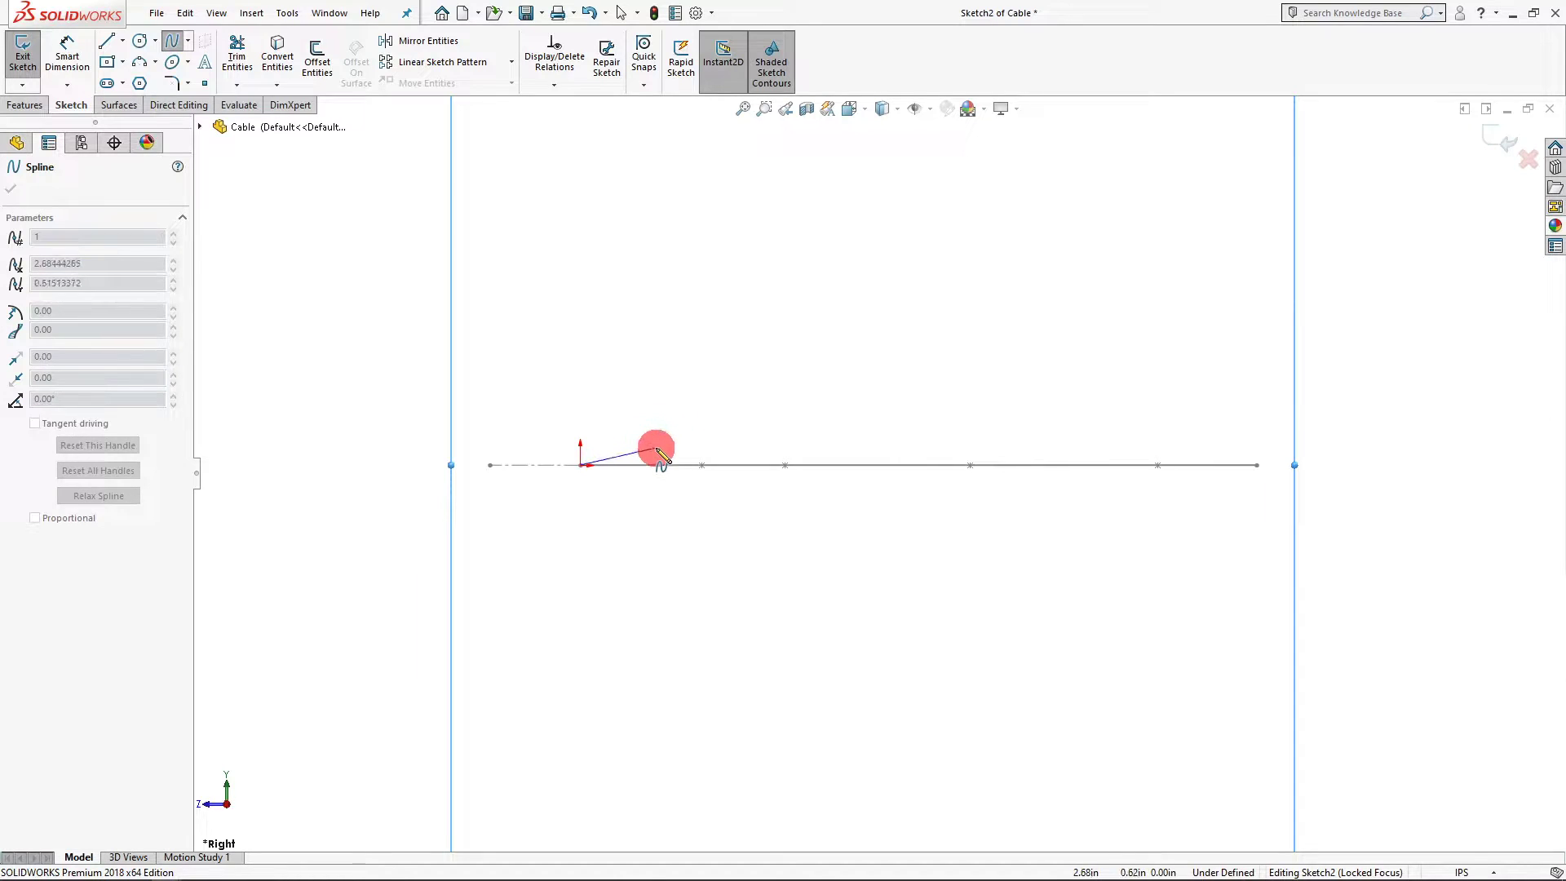
pyautogui.click(704, 428)
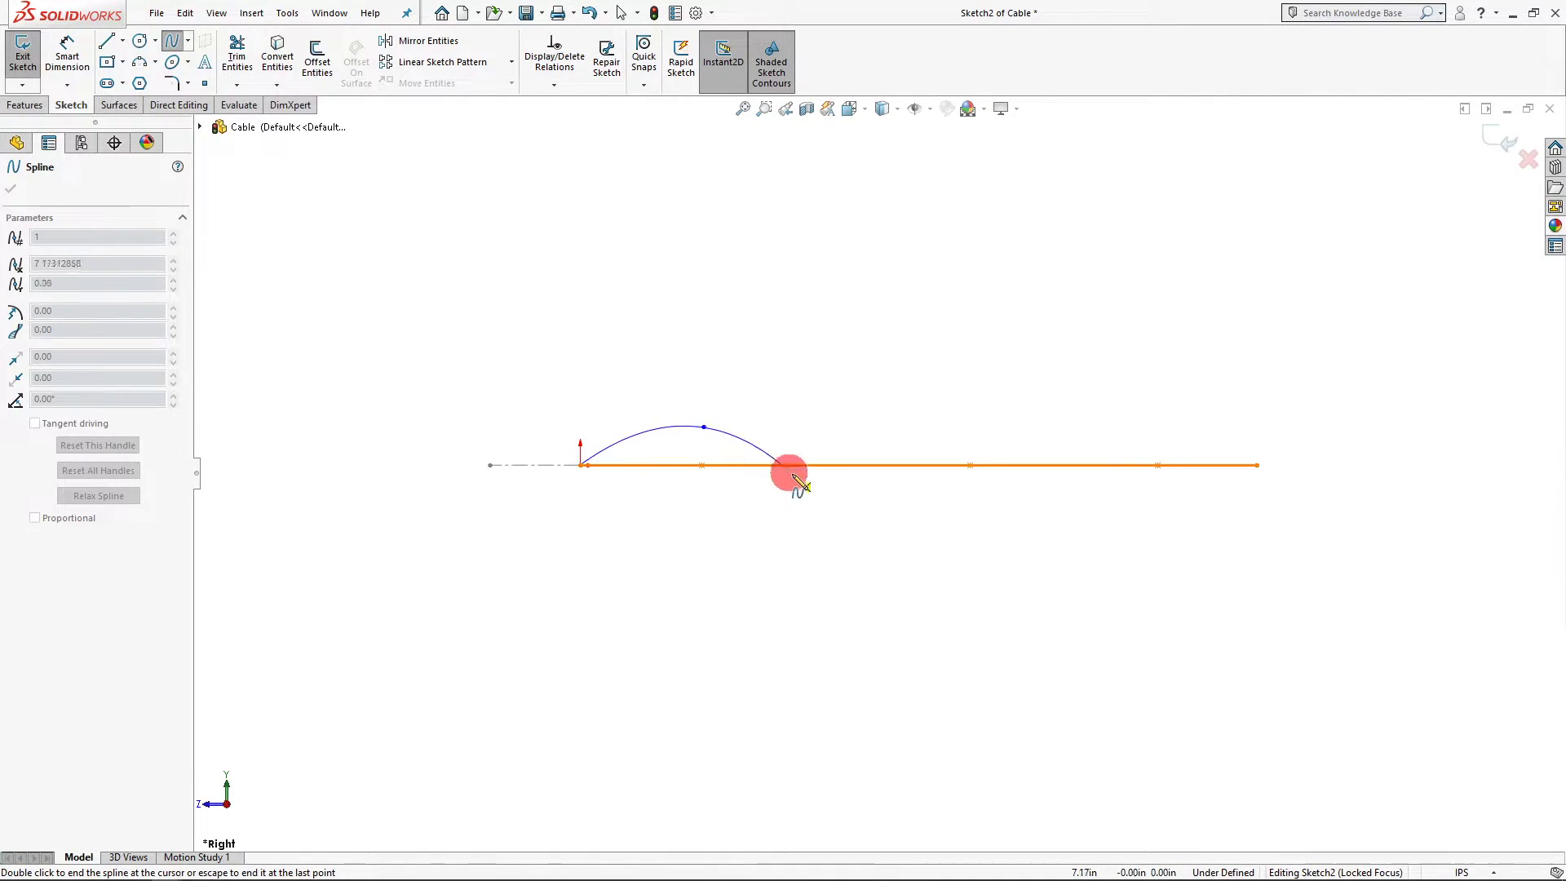
pyautogui.click(842, 499)
pyautogui.click(1062, 430)
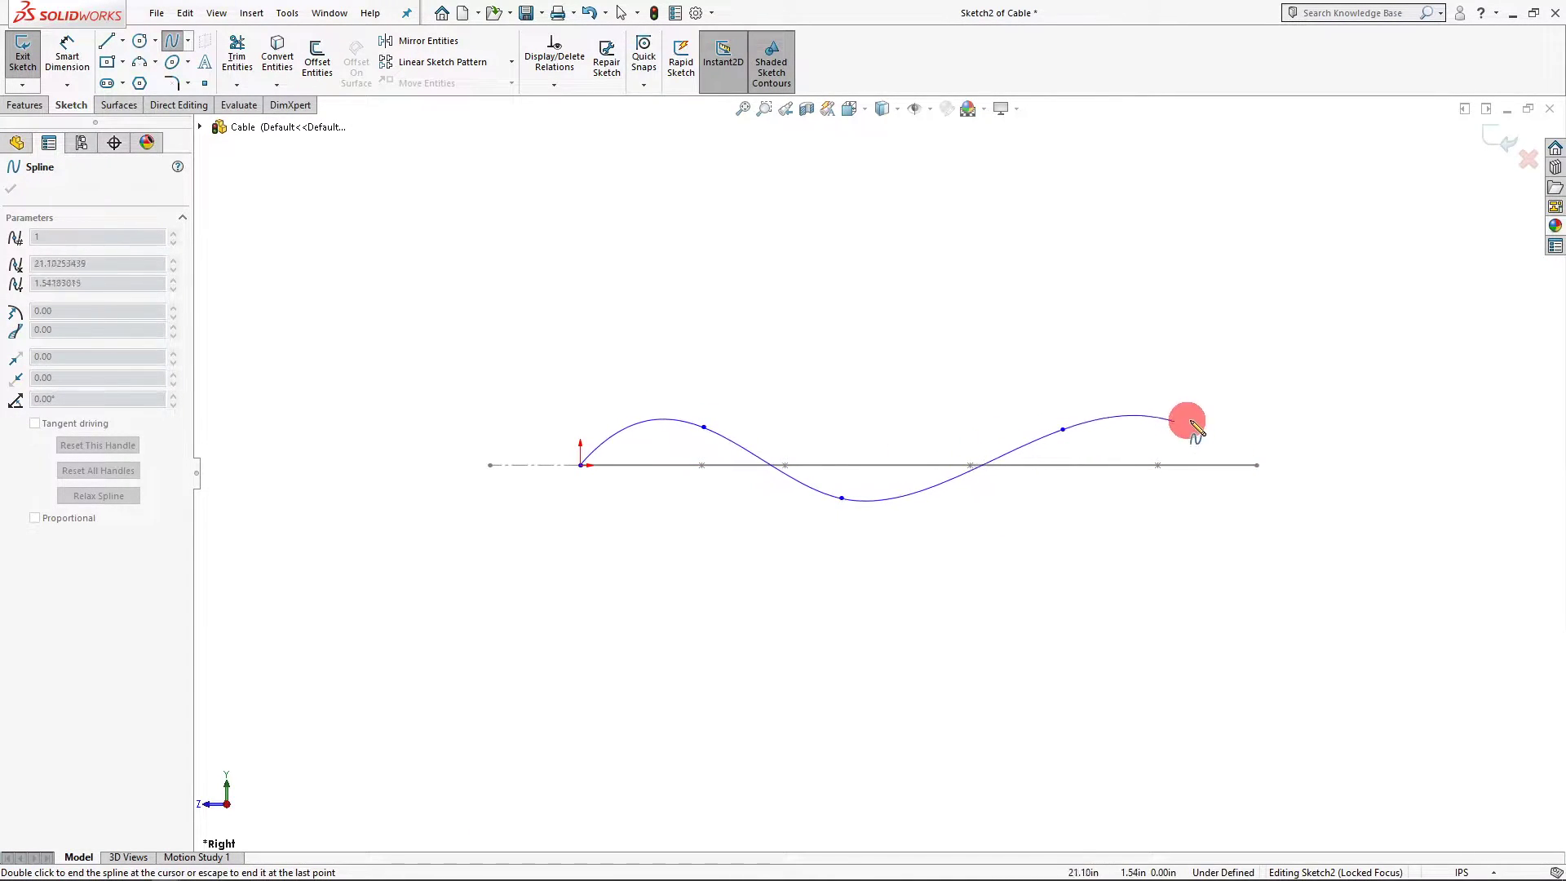
pyautogui.doubleClick(1257, 421)
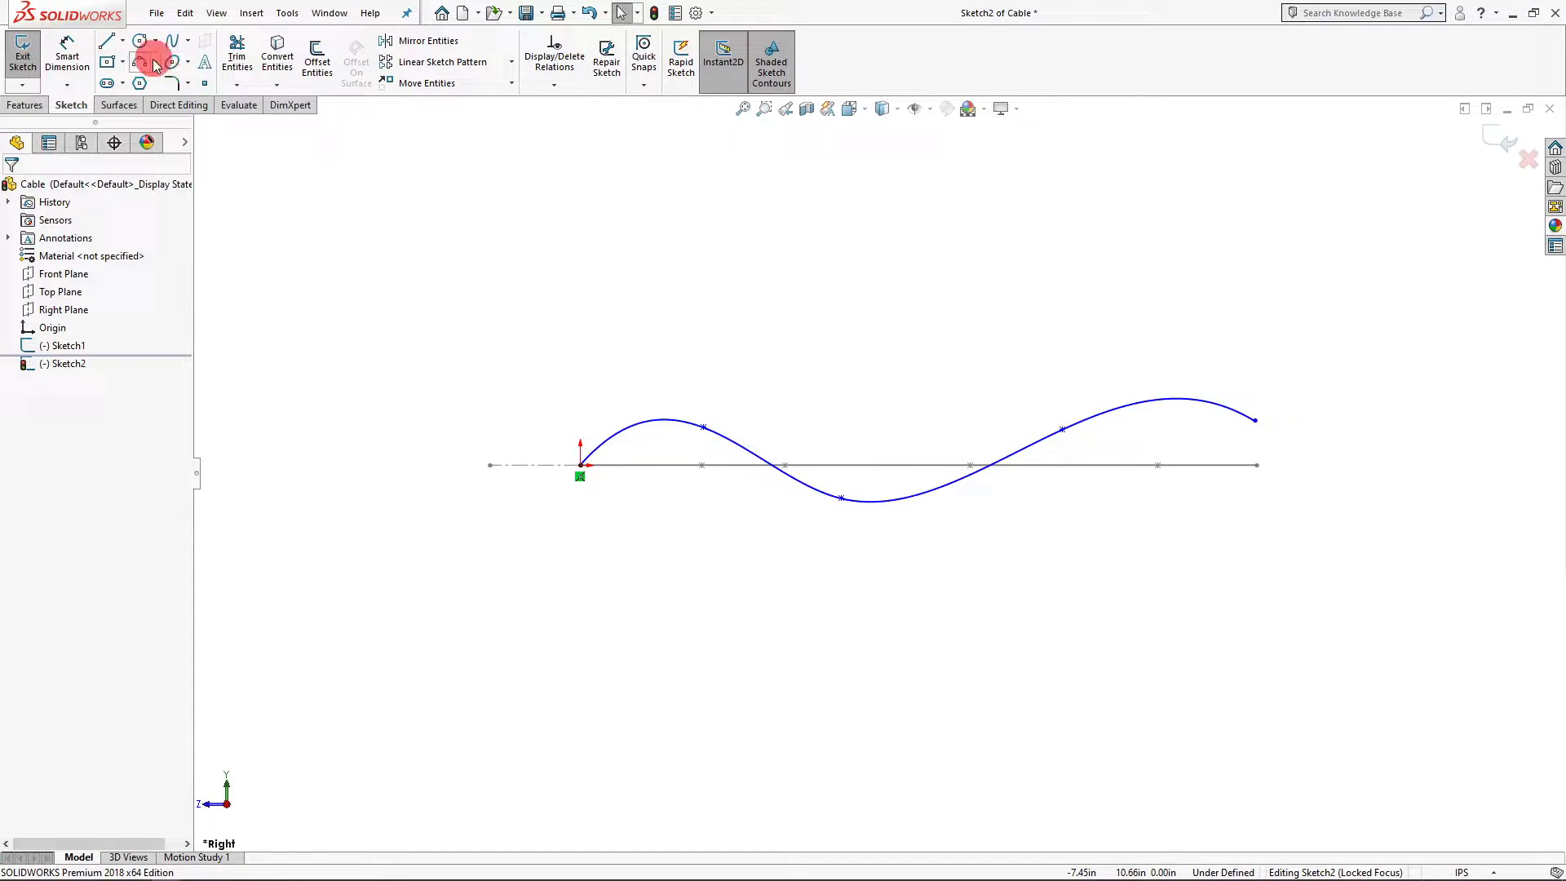
pyautogui.click(68, 54)
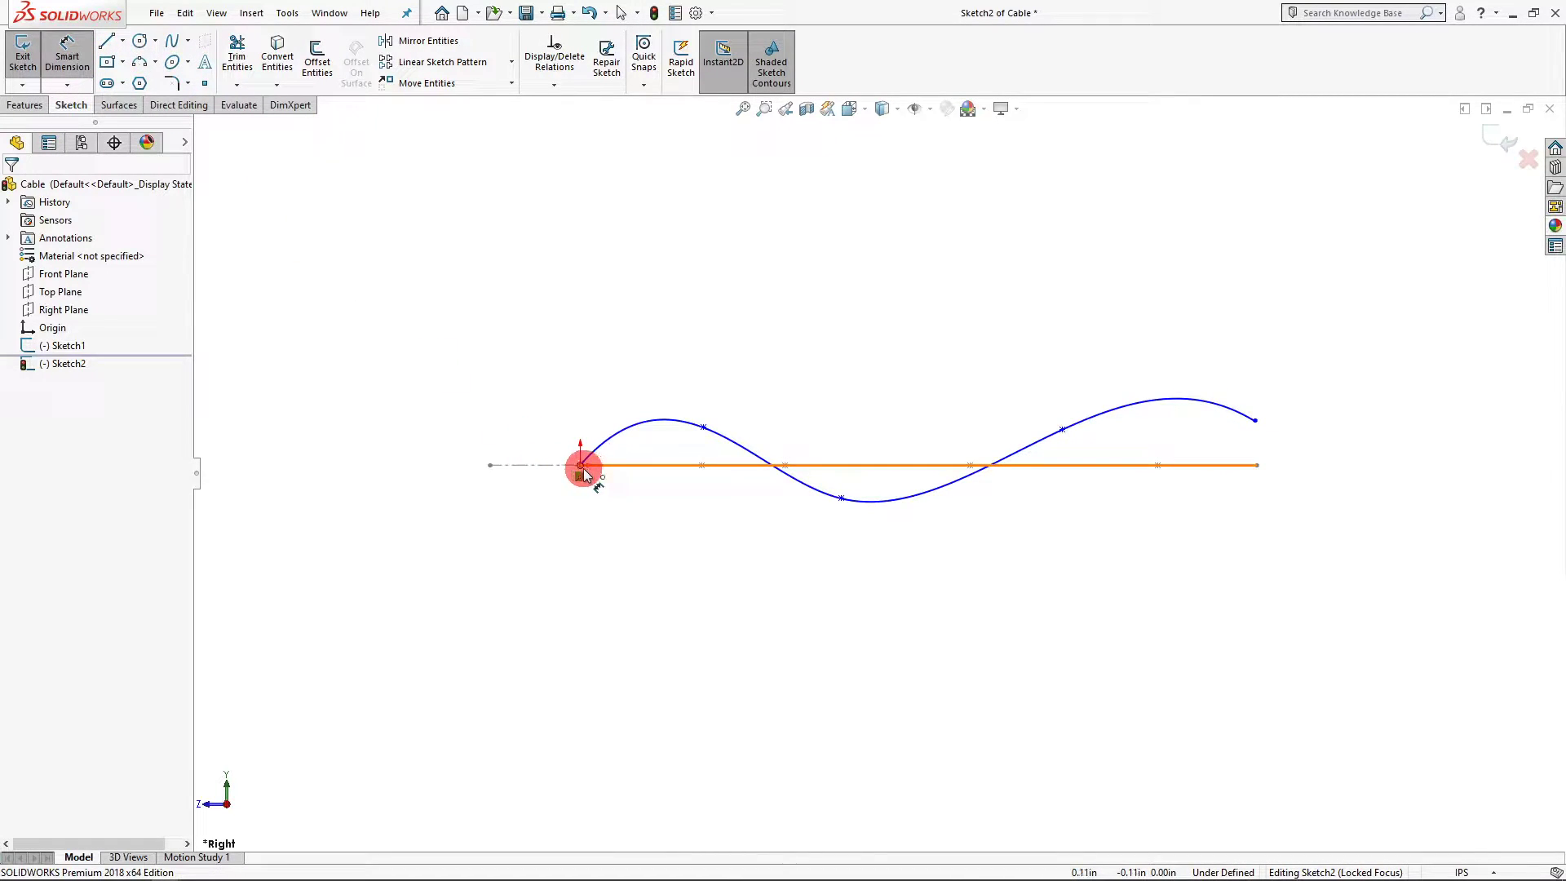
# Dimension the spline's horizontal length to 24 and drag its first bump below the centreline
pyautogui.click(1269, 421)
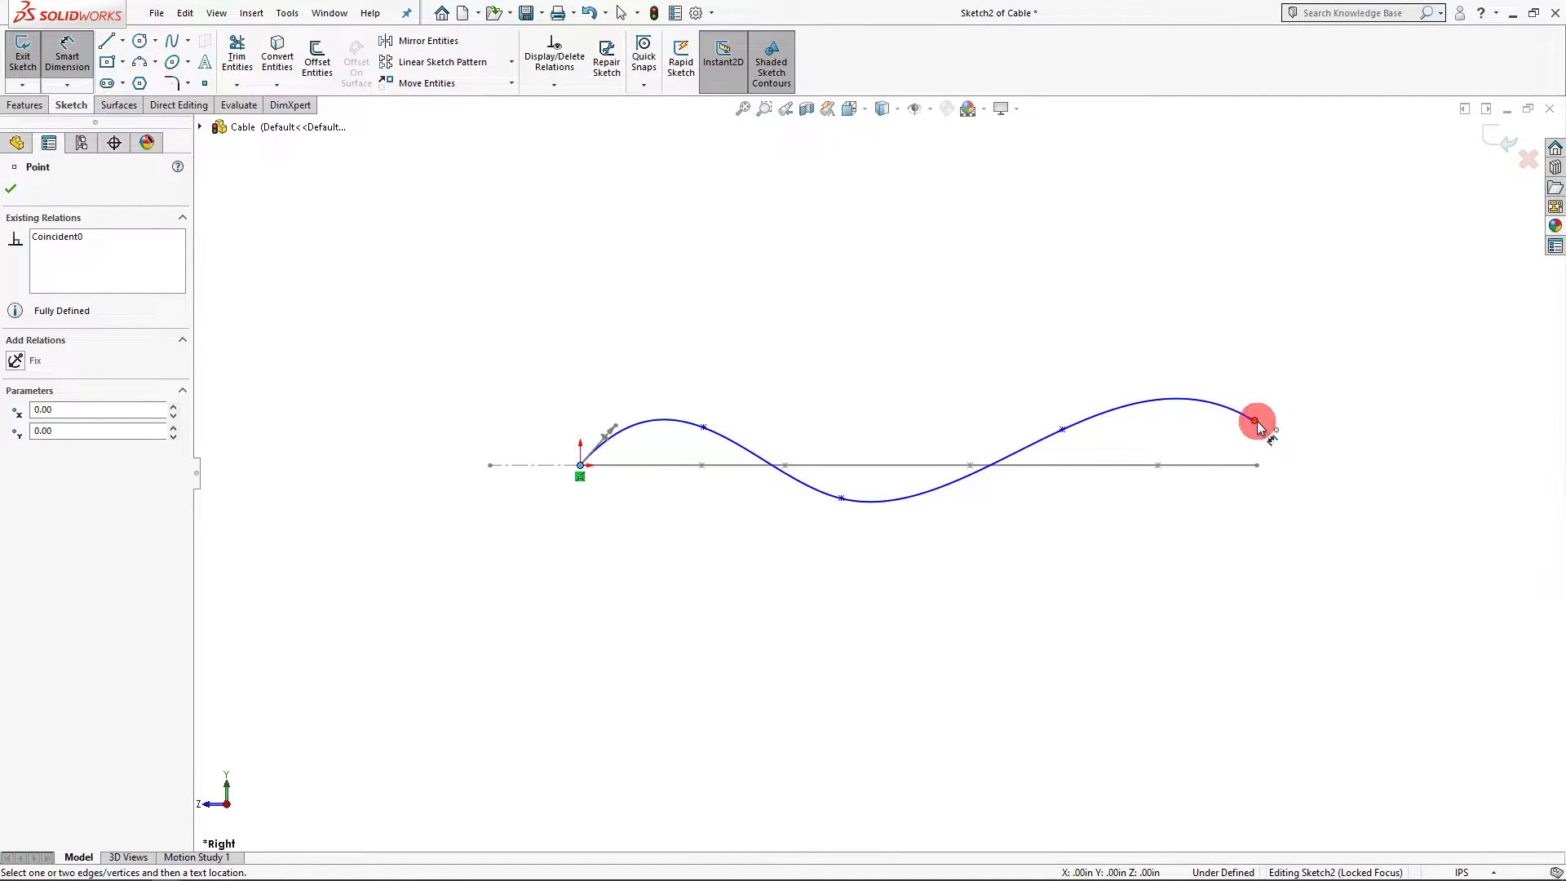
pyautogui.click(946, 342)
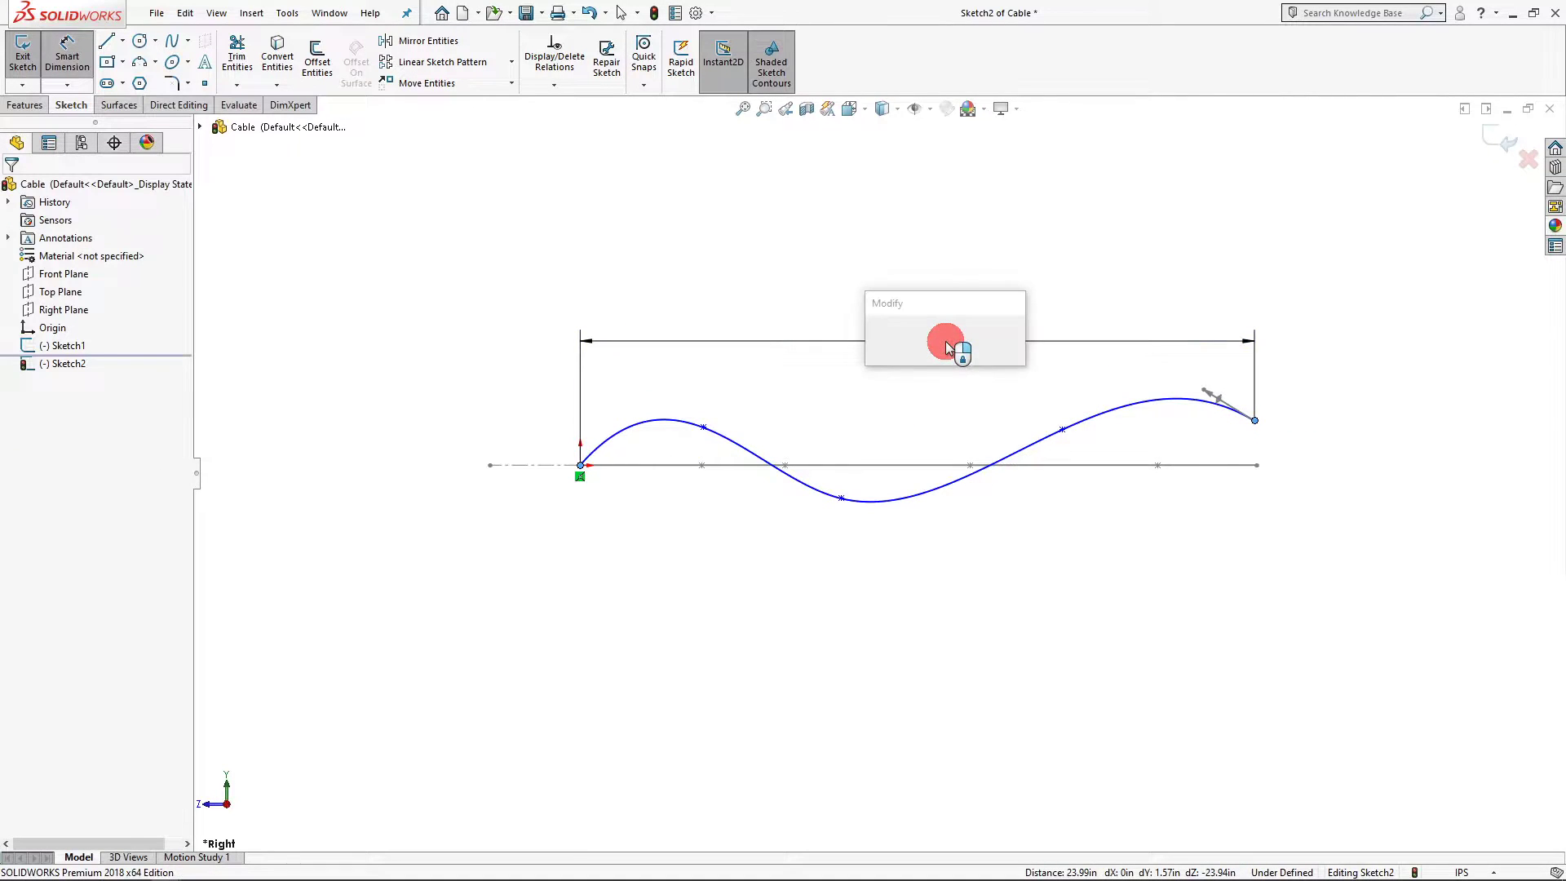
pyautogui.write('24')
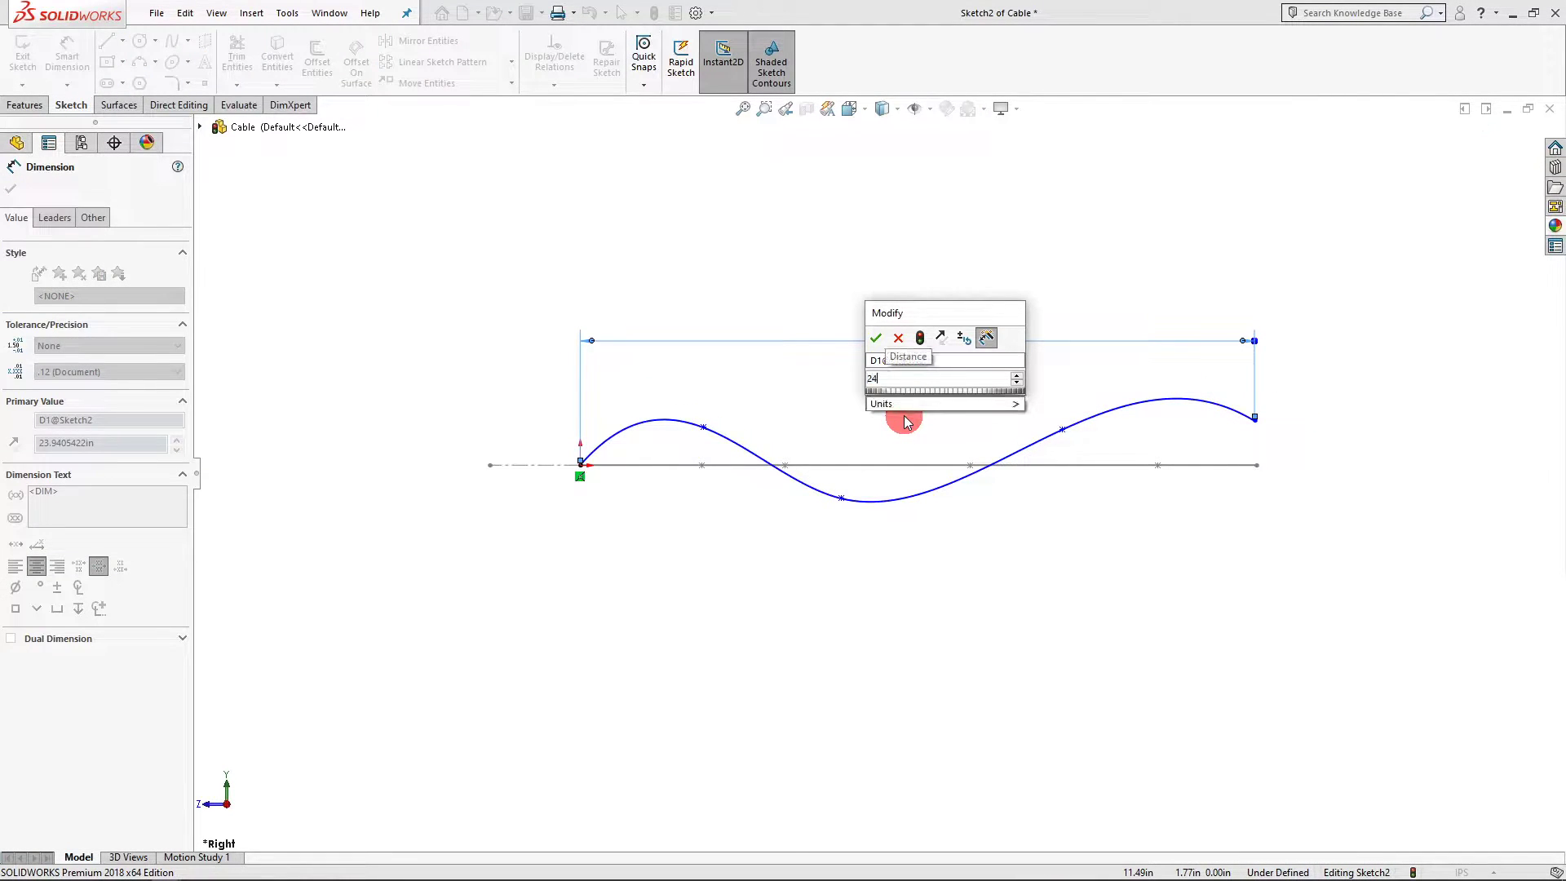
pyautogui.press('Return')
pyautogui.press('Escape')
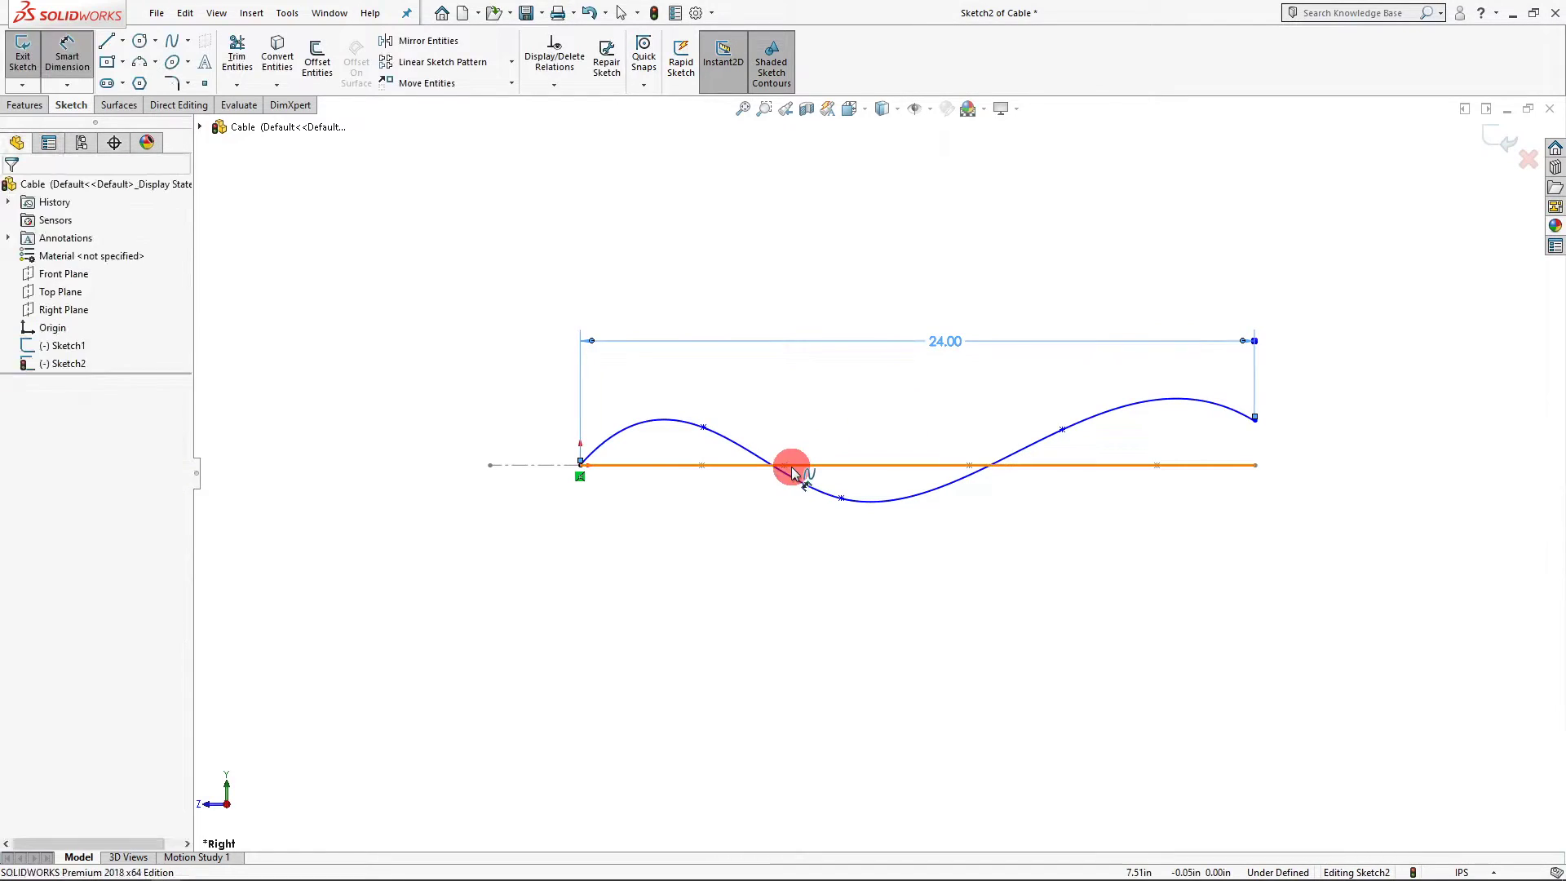
pyautogui.moveTo(704, 429)
pyautogui.mouseDown()
pyautogui.moveTo(727, 475)
pyautogui.moveTo(722, 512)
pyautogui.moveTo(726, 487)
pyautogui.moveTo(699, 479)
pyautogui.mouseUp()
pyautogui.scroll(-3, 612, 444)
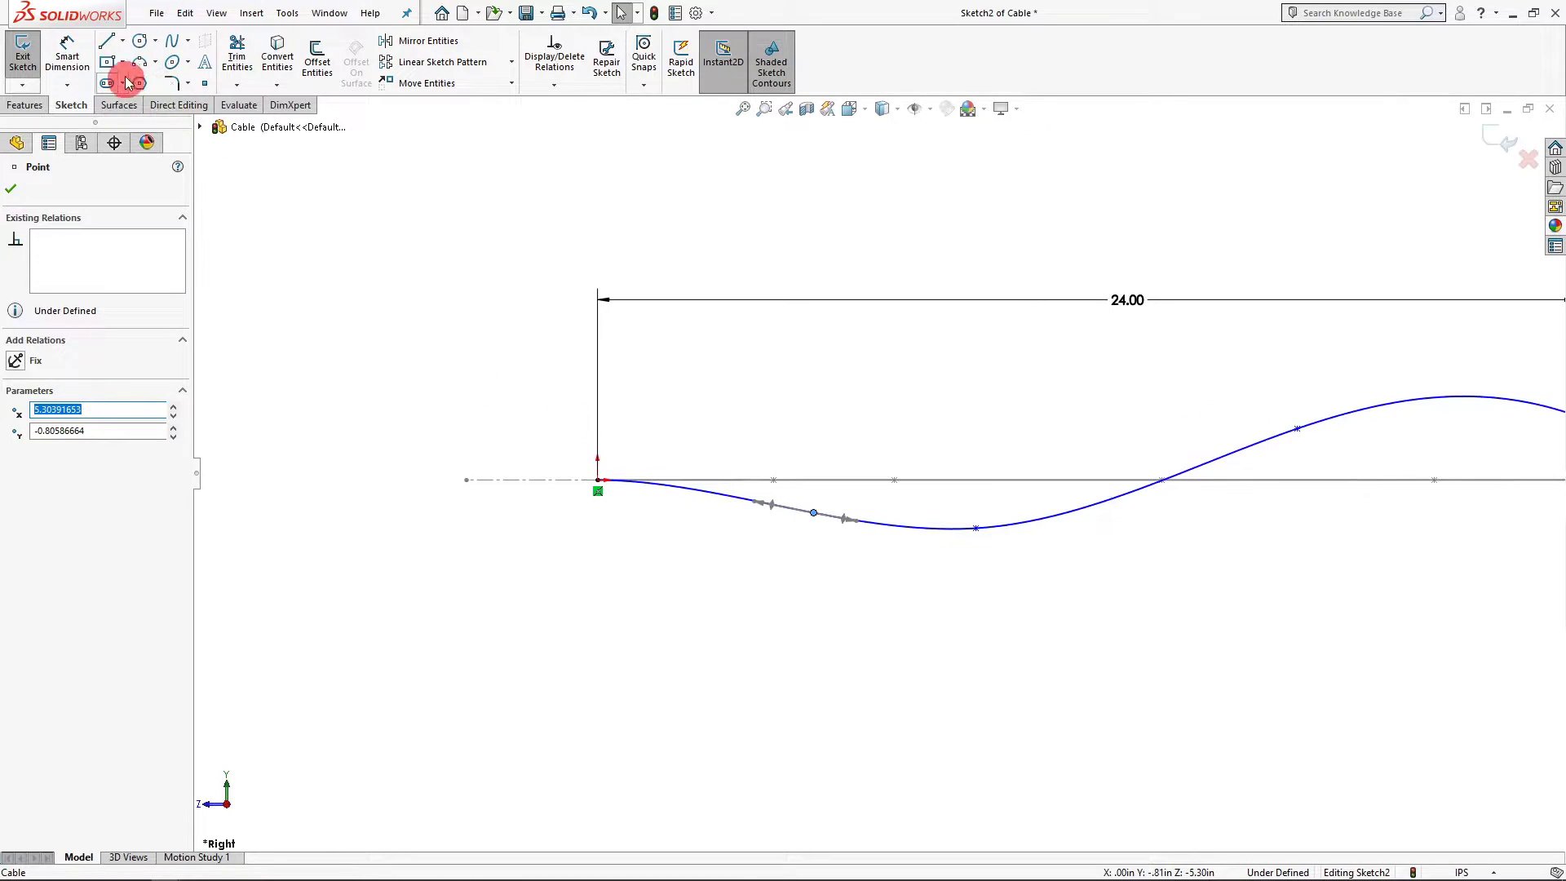
# Draw a short horizontal construction line left from the origin, tangent to the spline's start
pyautogui.click(109, 41)
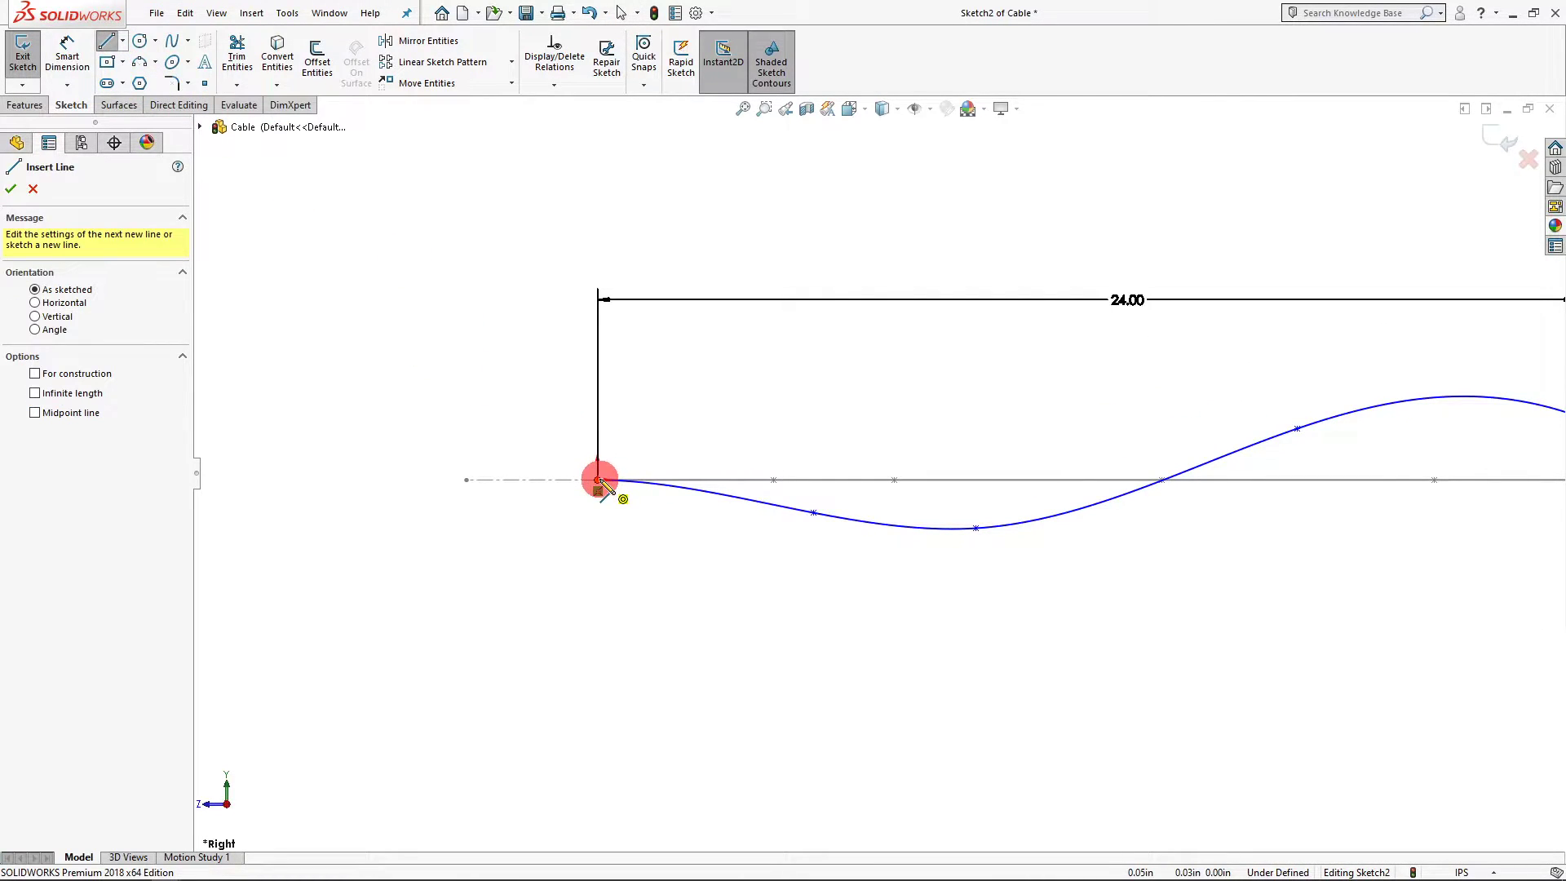
pyautogui.click(598, 480)
pyautogui.click(410, 481)
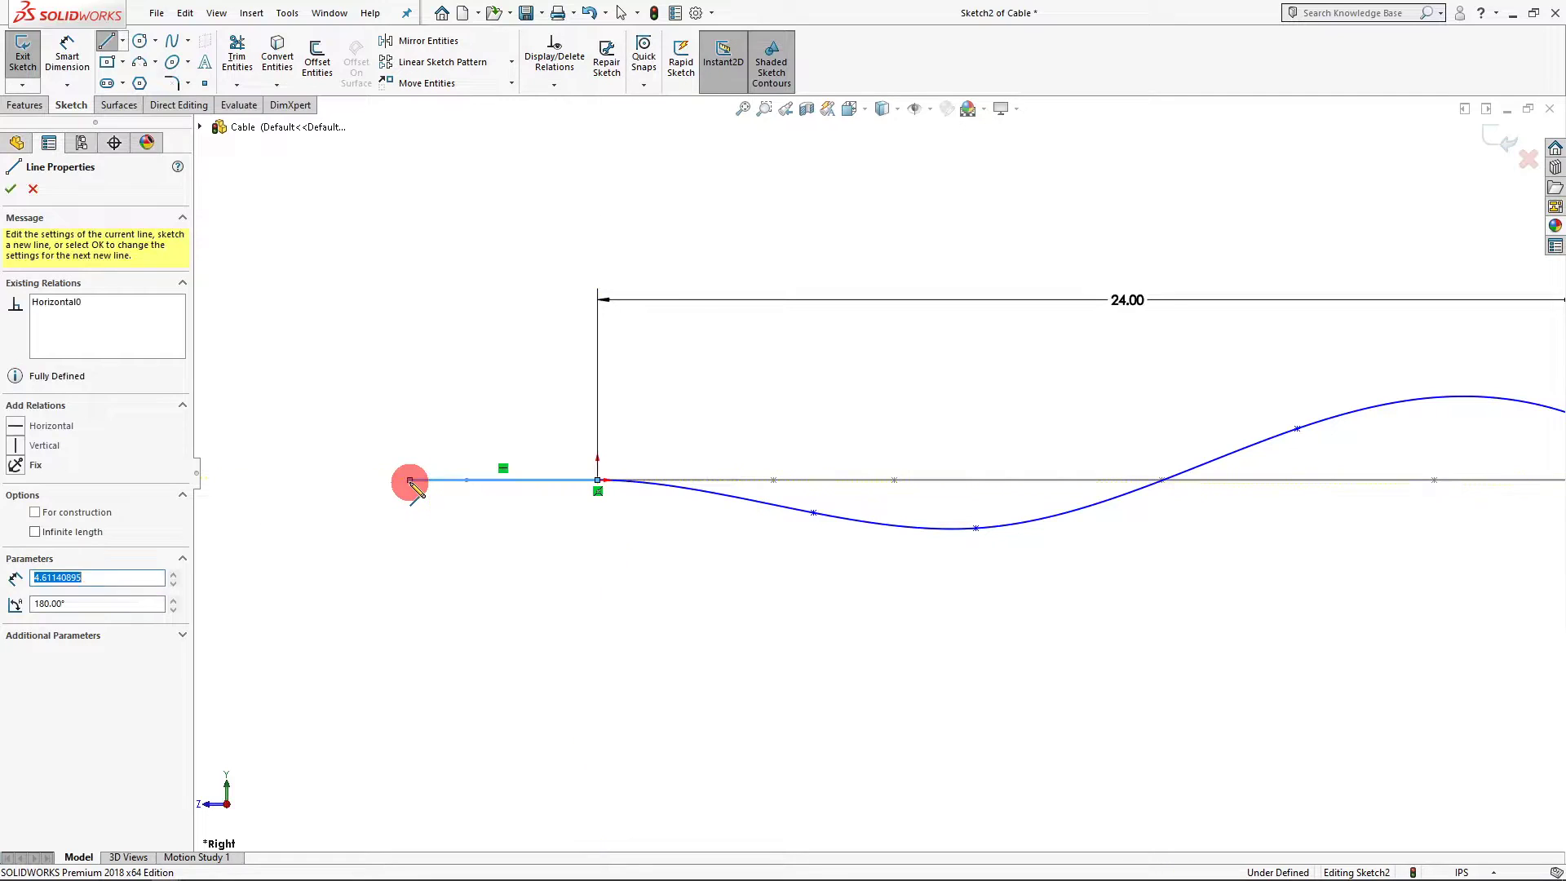
pyautogui.press('Escape')
pyautogui.click(504, 480)
pyautogui.click(677, 487)
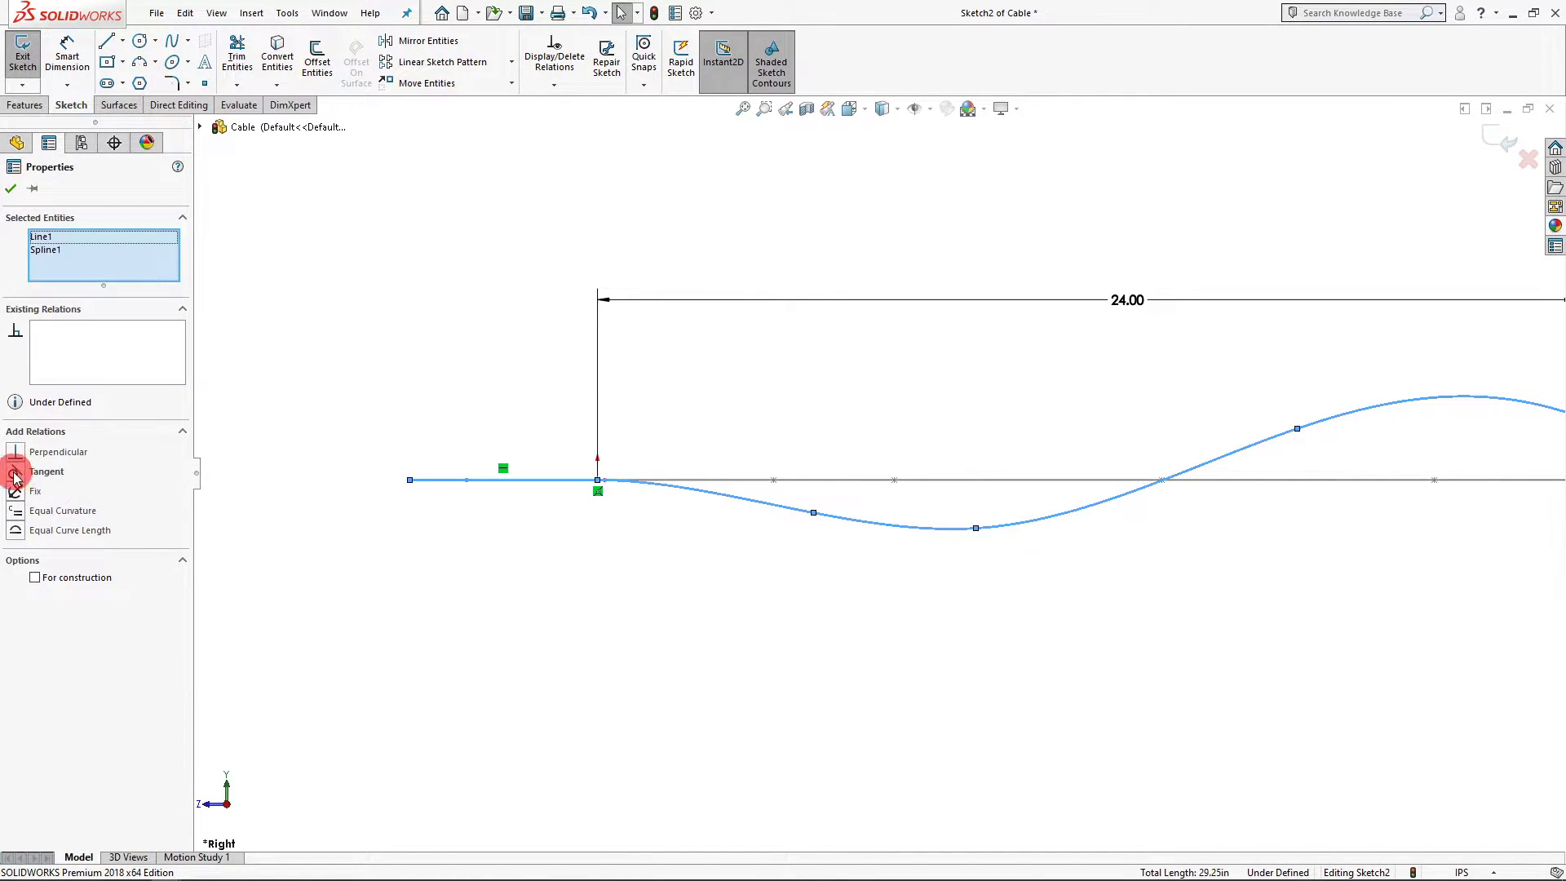
pyautogui.click(511, 497)
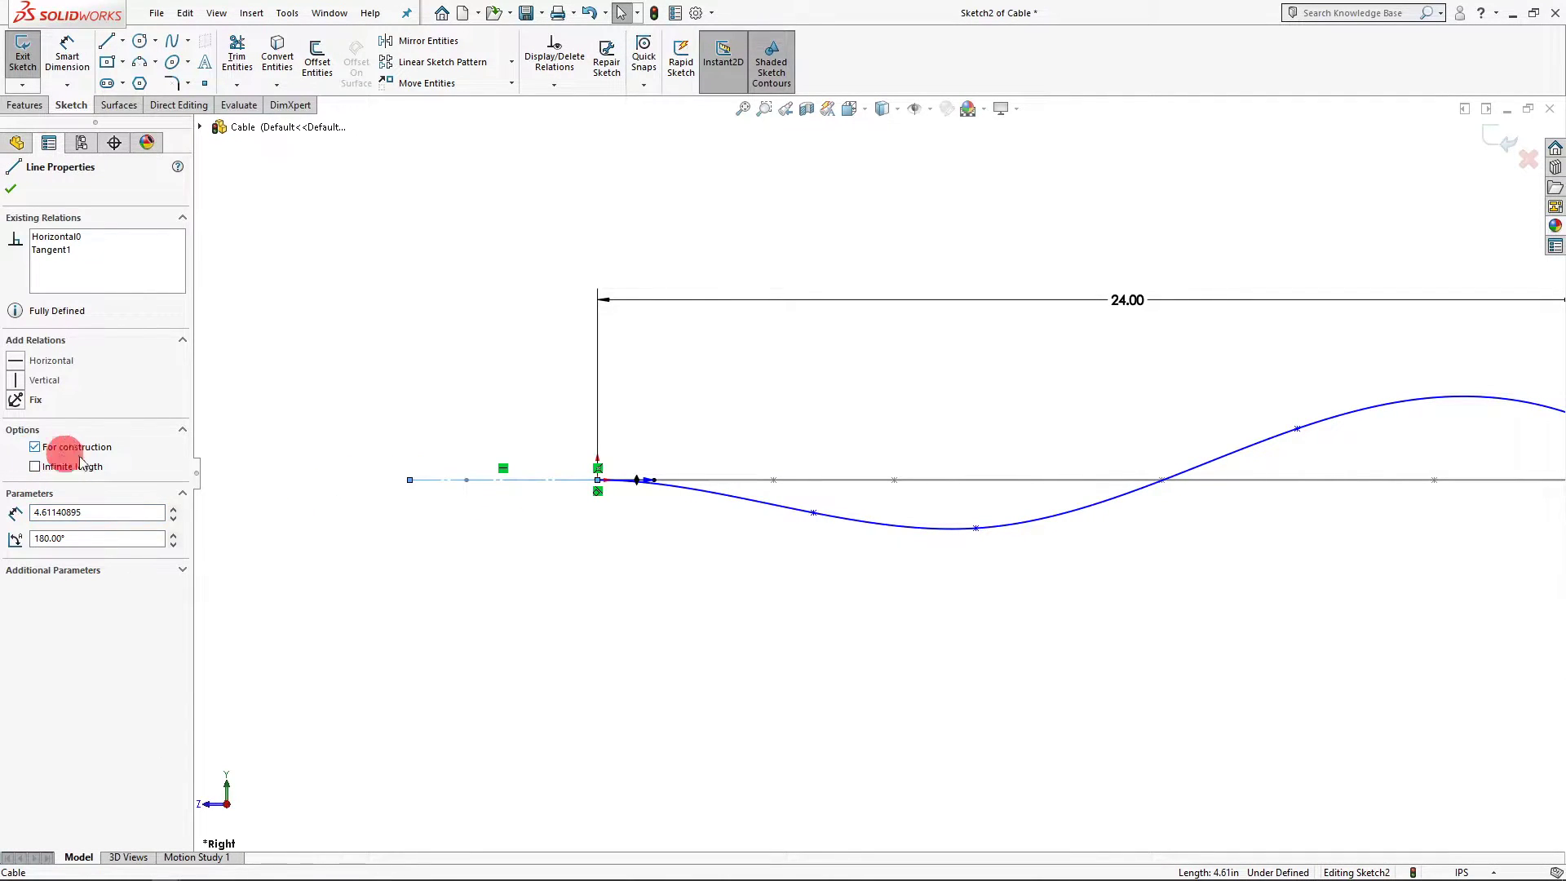
pyautogui.click(449, 536)
pyautogui.scroll(5, 509, 542)
pyautogui.scroll(-3, 1060, 426)
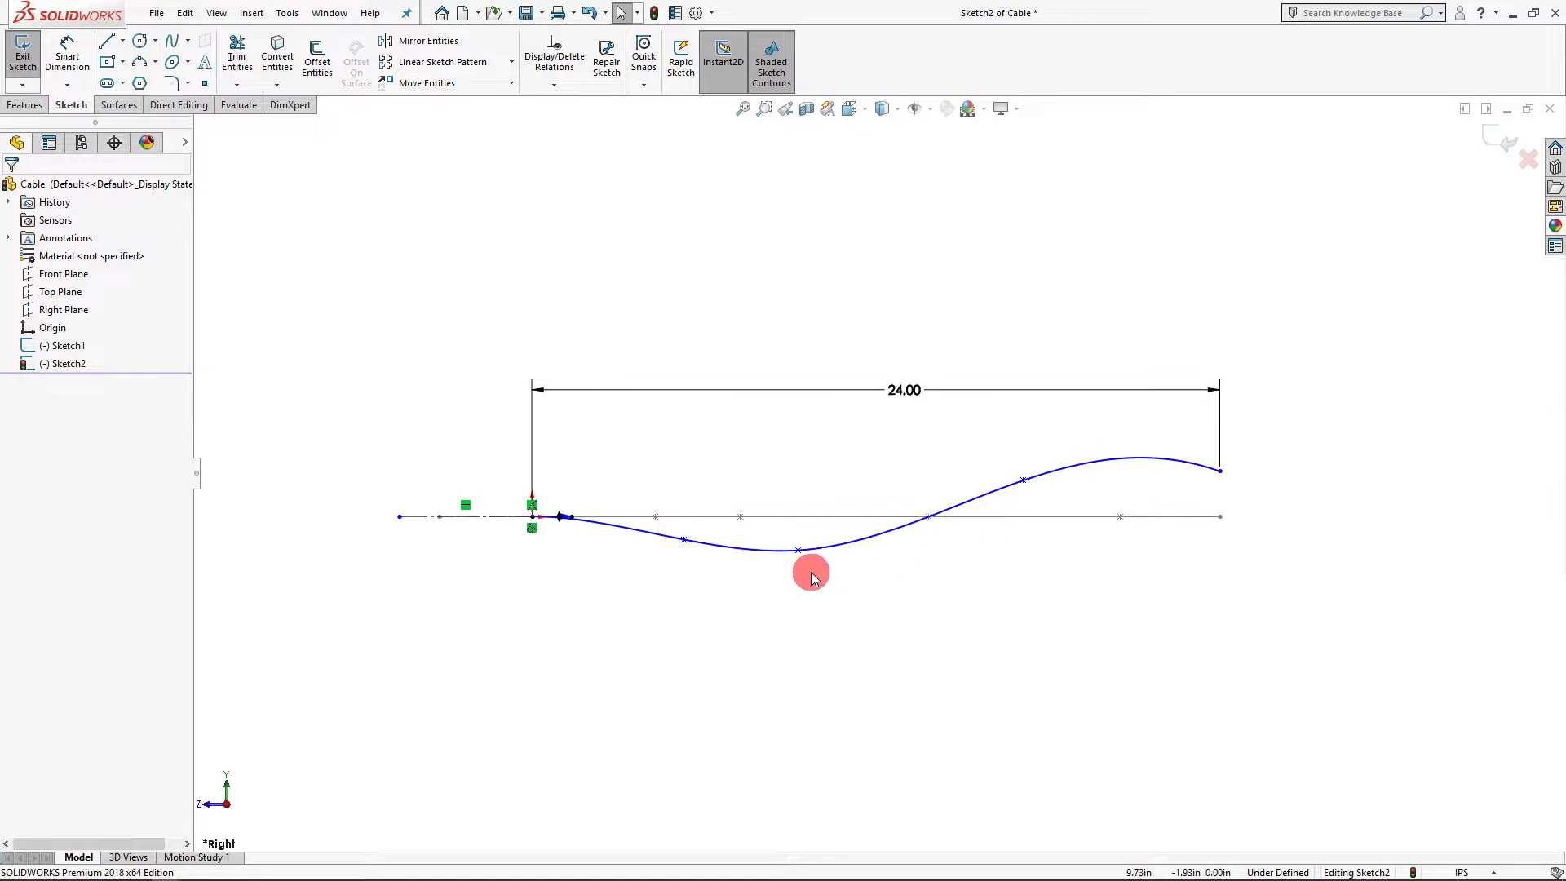
# Drag spline points to smooth the curve and bring its end onto the horizontal line
pyautogui.moveTo(800, 549)
pyautogui.mouseDown()
pyautogui.moveTo(870, 535)
pyautogui.moveTo(803, 538)
pyautogui.mouseUp()
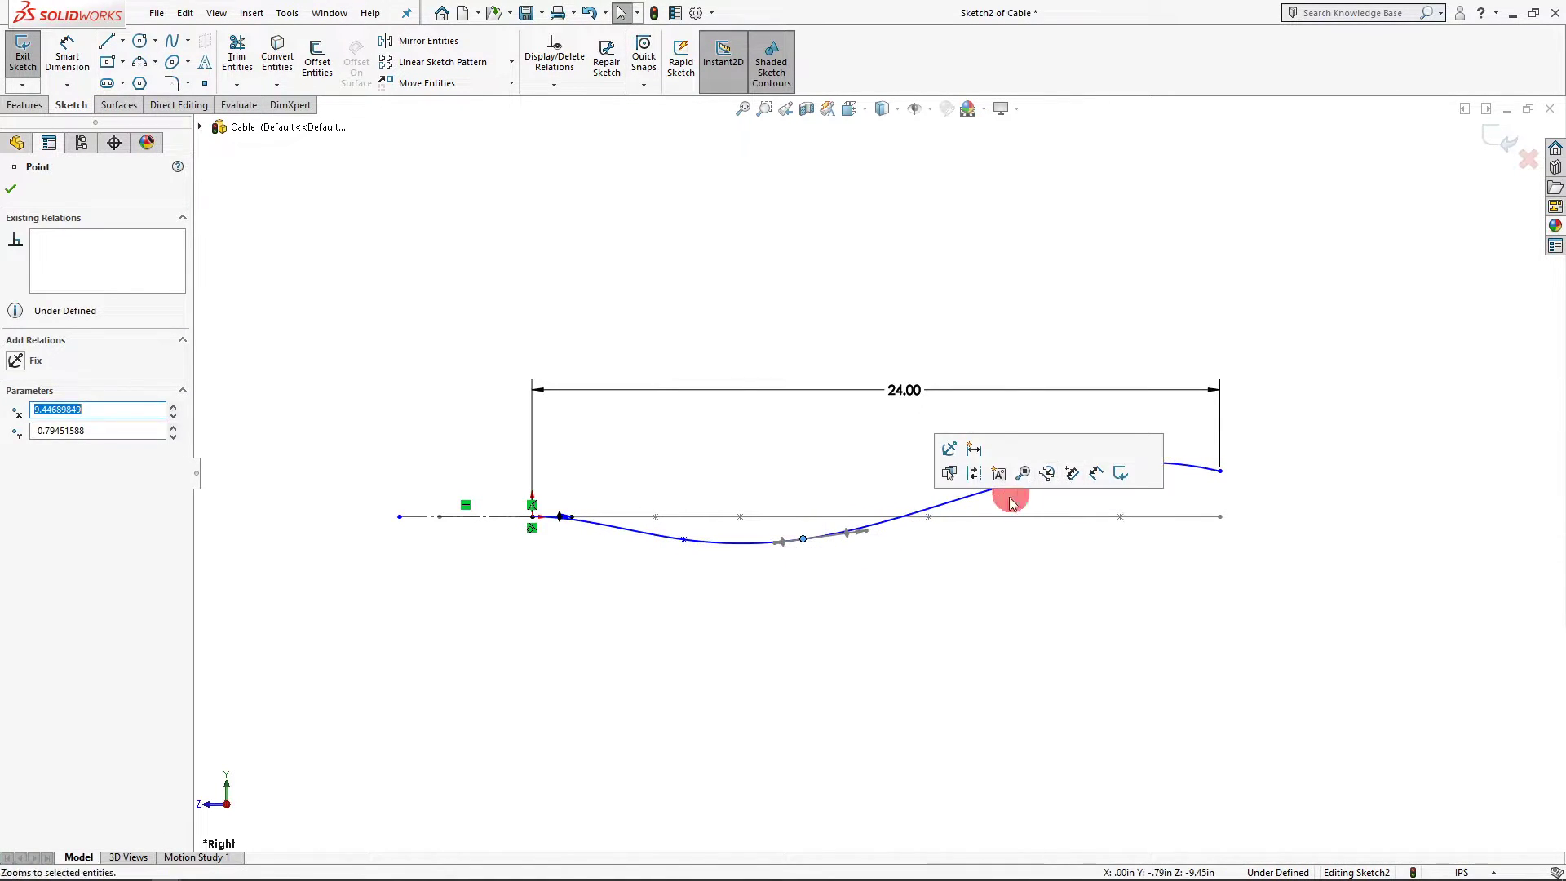
pyautogui.scroll(2, 1101, 419)
pyautogui.scroll(-4, 793, 544)
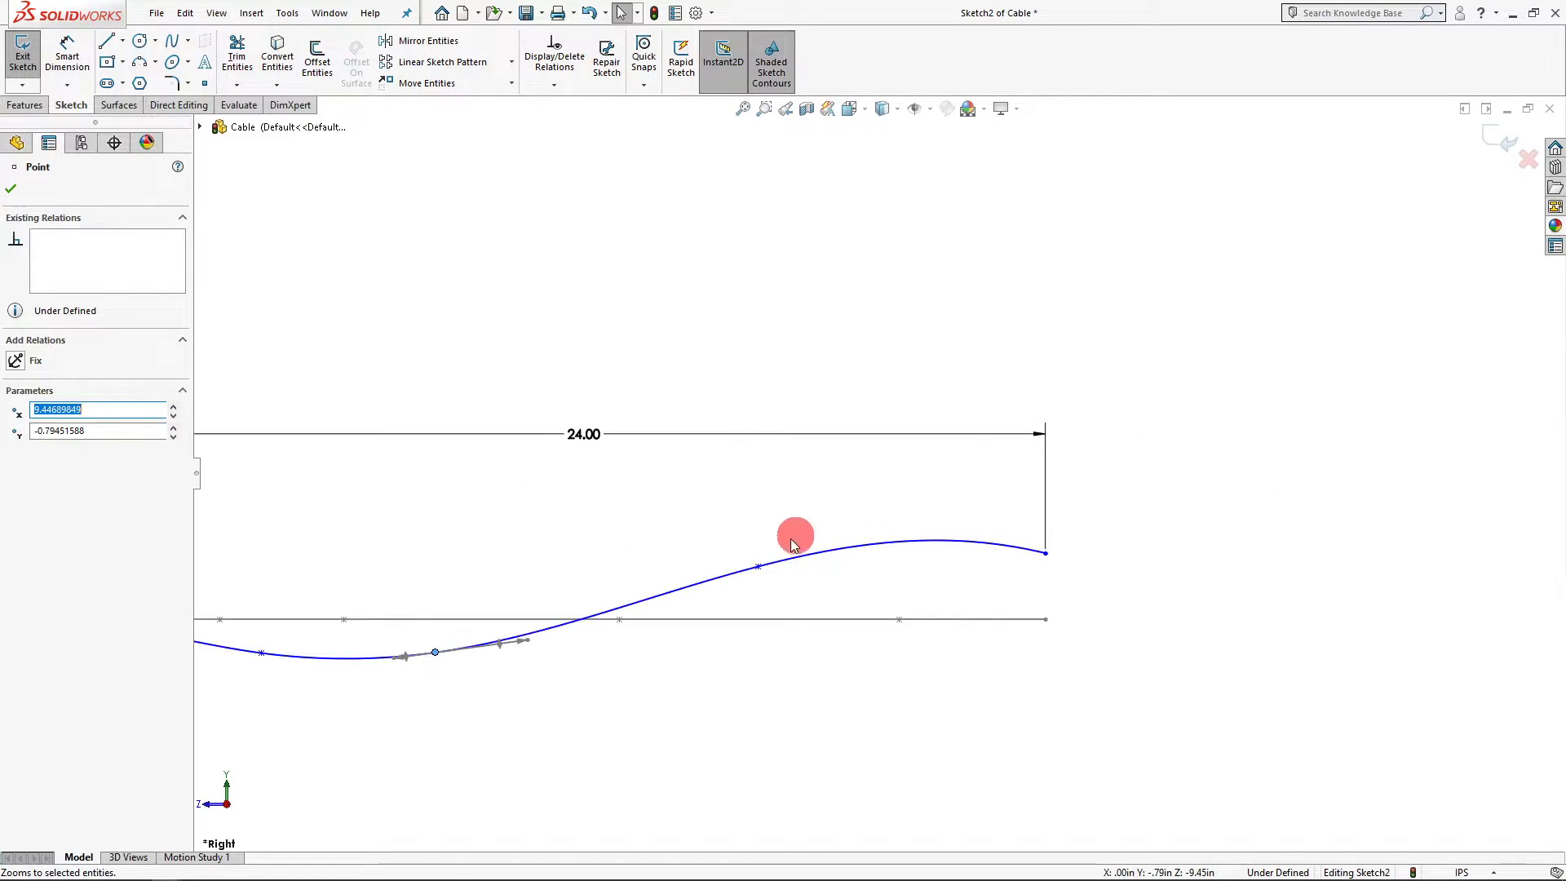
pyautogui.moveTo(771, 576)
pyautogui.mouseDown()
pyautogui.moveTo(779, 600)
pyautogui.moveTo(734, 583)
pyautogui.mouseUp()
pyautogui.moveTo(1046, 556)
pyautogui.mouseDown()
pyautogui.moveTo(1064, 585)
pyautogui.moveTo(1043, 626)
pyautogui.moveTo(1046, 570)
pyautogui.mouseUp()
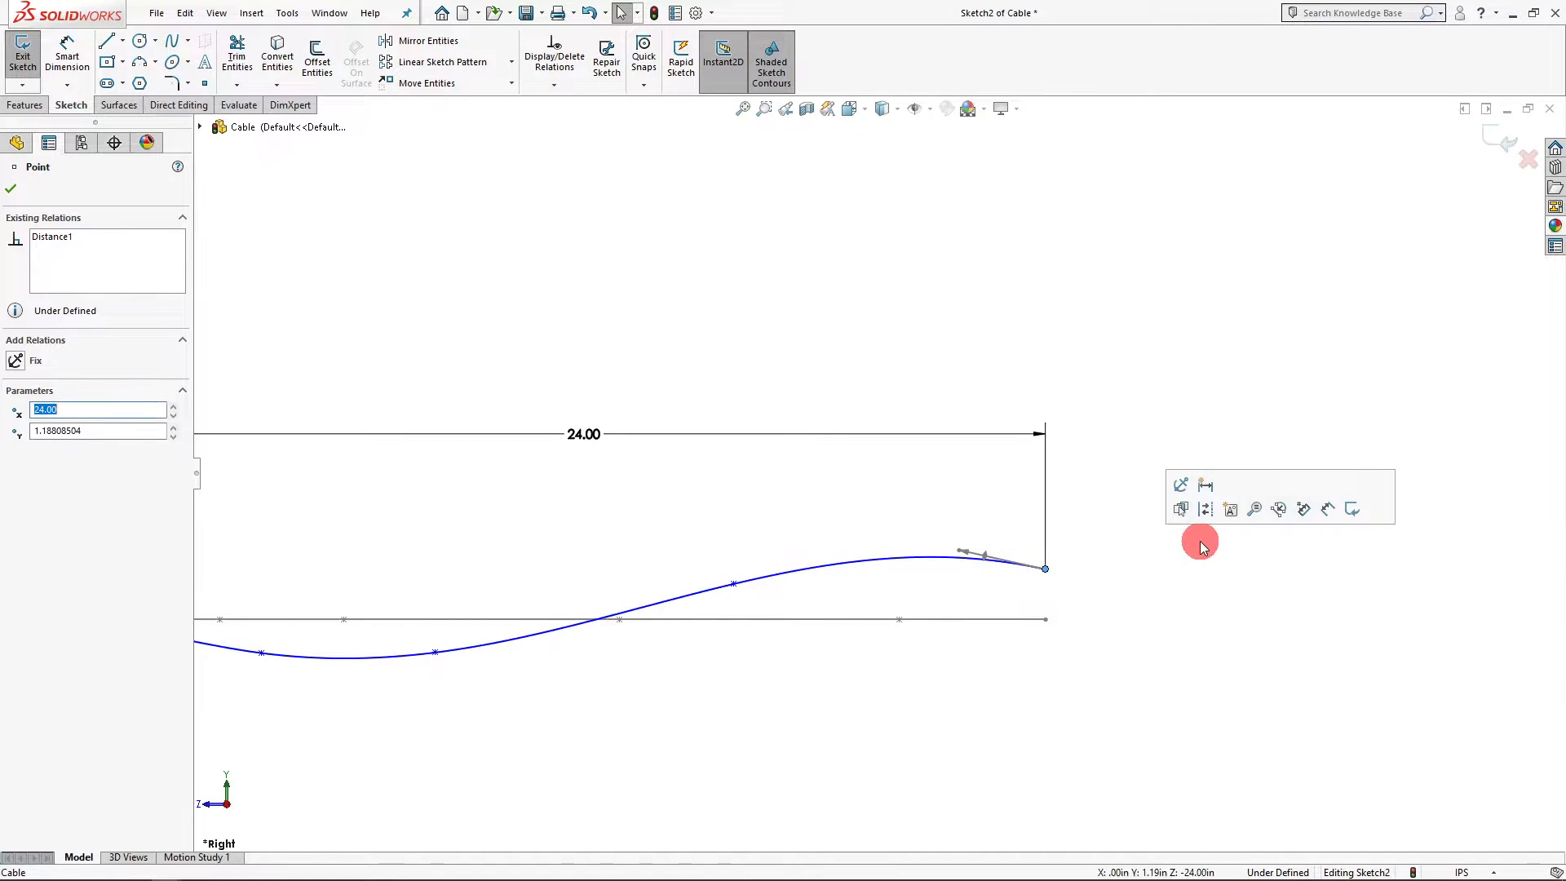
pyautogui.scroll(4, 1201, 541)
pyautogui.scroll(-3, 494, 485)
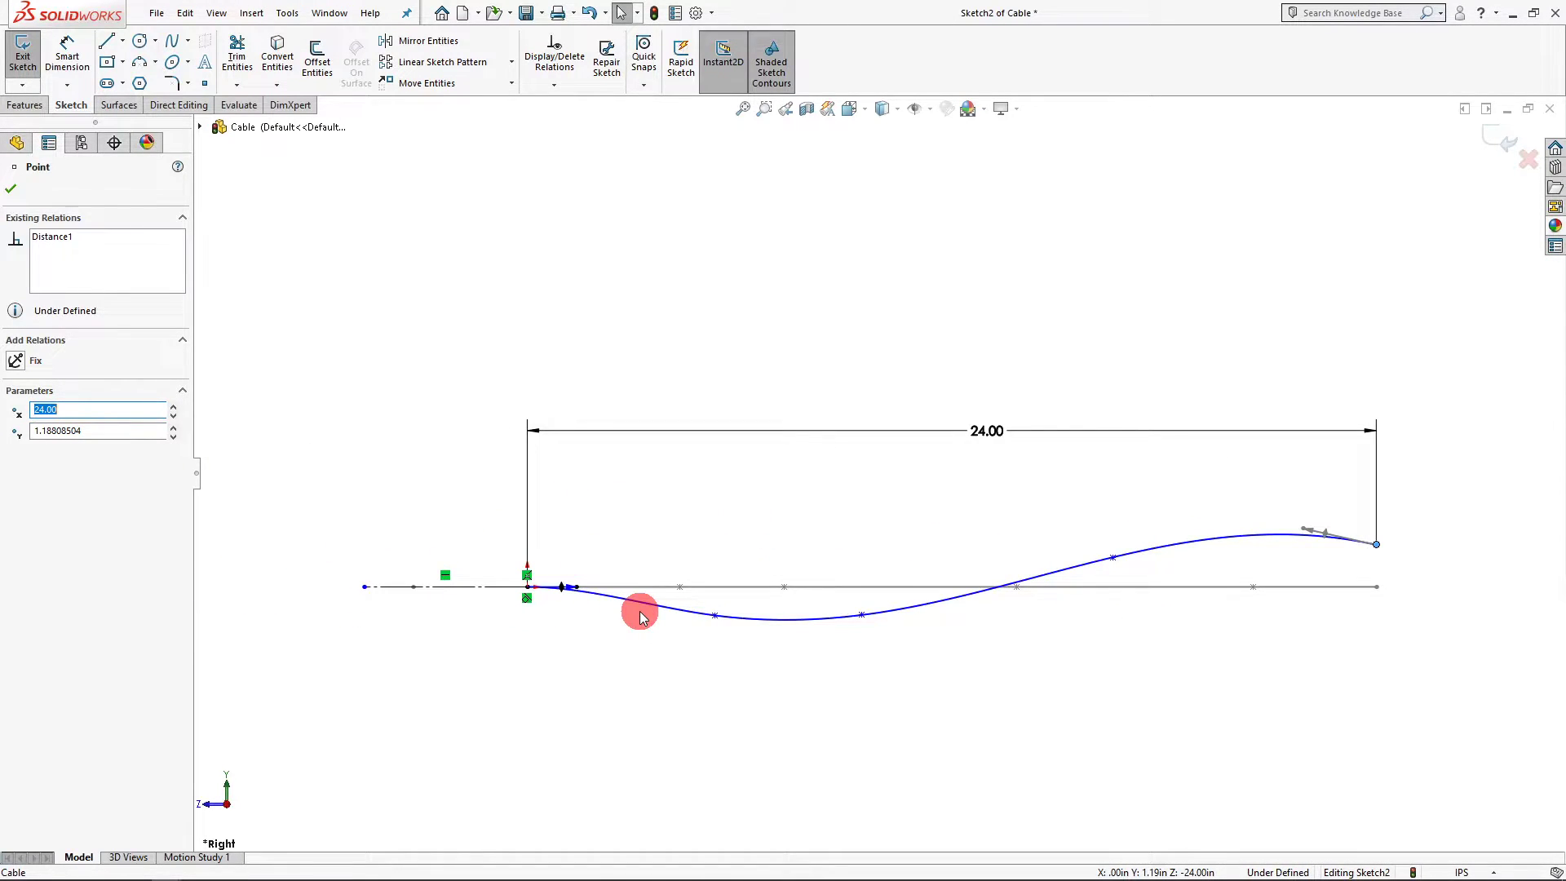
# Orbit the view to inspect both spline curves in 3D
pyautogui.moveTo(970, 374)
pyautogui.mouseDown(button='middle')
pyautogui.moveTo(759, 521)
pyautogui.moveTo(815, 549)
pyautogui.moveTo(807, 636)
pyautogui.moveTo(716, 640)
pyautogui.moveTo(733, 576)
pyautogui.moveTo(776, 605)
pyautogui.moveTo(794, 692)
pyautogui.moveTo(748, 587)
pyautogui.moveTo(752, 560)
pyautogui.moveTo(807, 538)
pyautogui.moveTo(770, 505)
pyautogui.moveTo(790, 541)
pyautogui.moveTo(766, 535)
pyautogui.moveTo(919, 541)
pyautogui.moveTo(1003, 584)
pyautogui.moveTo(1123, 605)
pyautogui.moveTo(922, 584)
pyautogui.moveTo(1066, 584)
pyautogui.moveTo(992, 575)
pyautogui.moveTo(1171, 531)
pyautogui.moveTo(1084, 500)
pyautogui.moveTo(978, 505)
pyautogui.mouseUp(button='middle')
pyautogui.scroll(-4, 674, 397)
pyautogui.scroll(2, 632, 575)
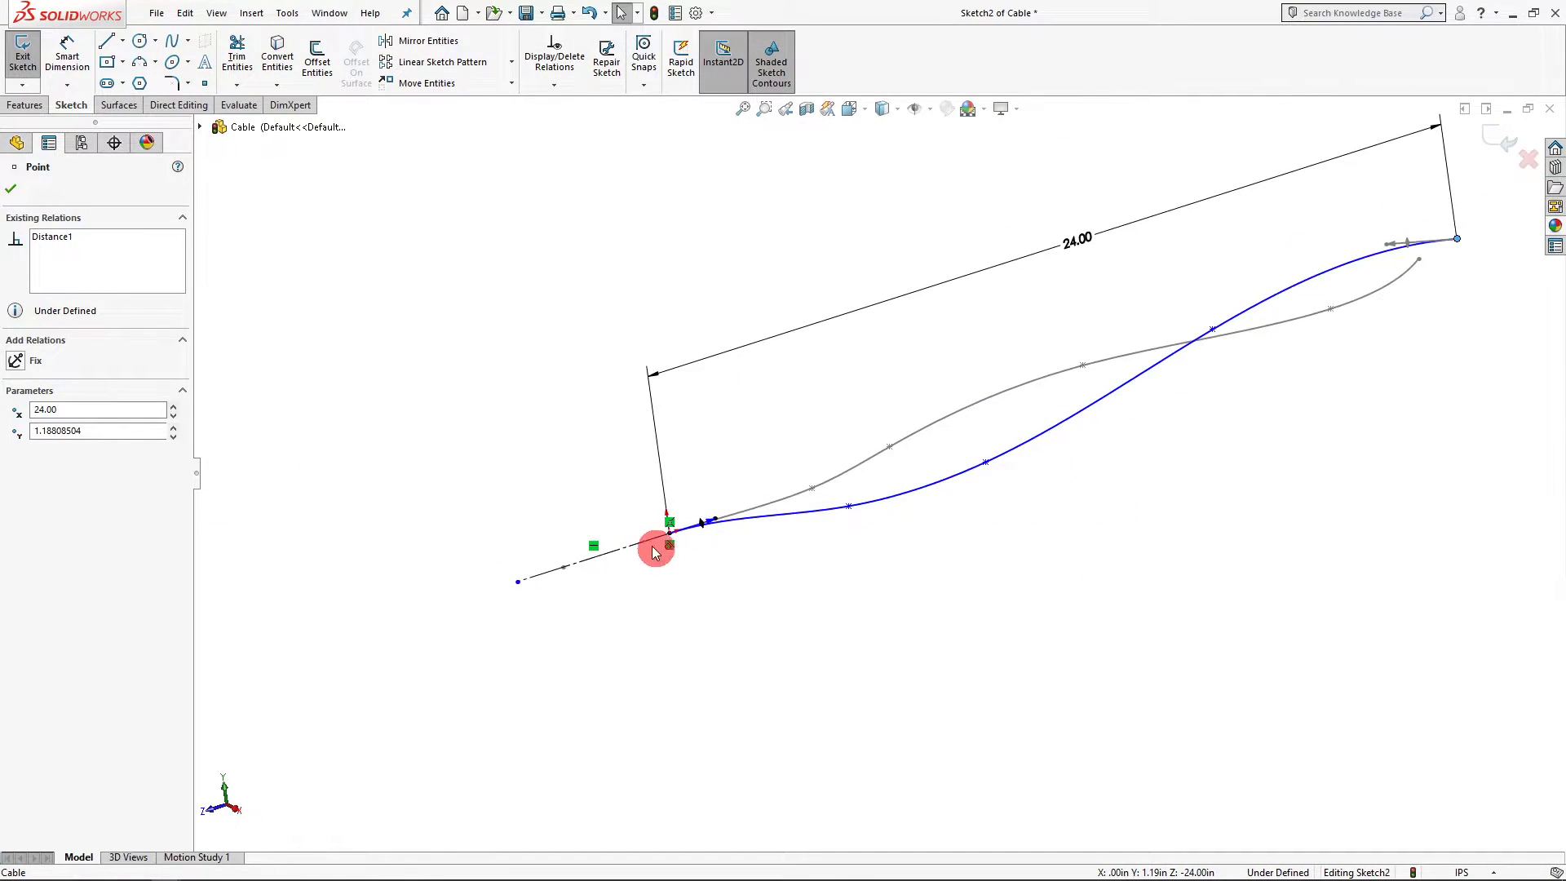
pyautogui.moveTo(637, 564)
pyautogui.mouseDown(button='middle')
pyautogui.moveTo(772, 525)
pyautogui.moveTo(1011, 314)
pyautogui.moveTo(1074, 553)
pyautogui.moveTo(1052, 375)
pyautogui.moveTo(1047, 459)
pyautogui.mouseUp(button='middle')
pyautogui.moveTo(1076, 583); pyautogui.dragTo(1077, 586, button='middle')
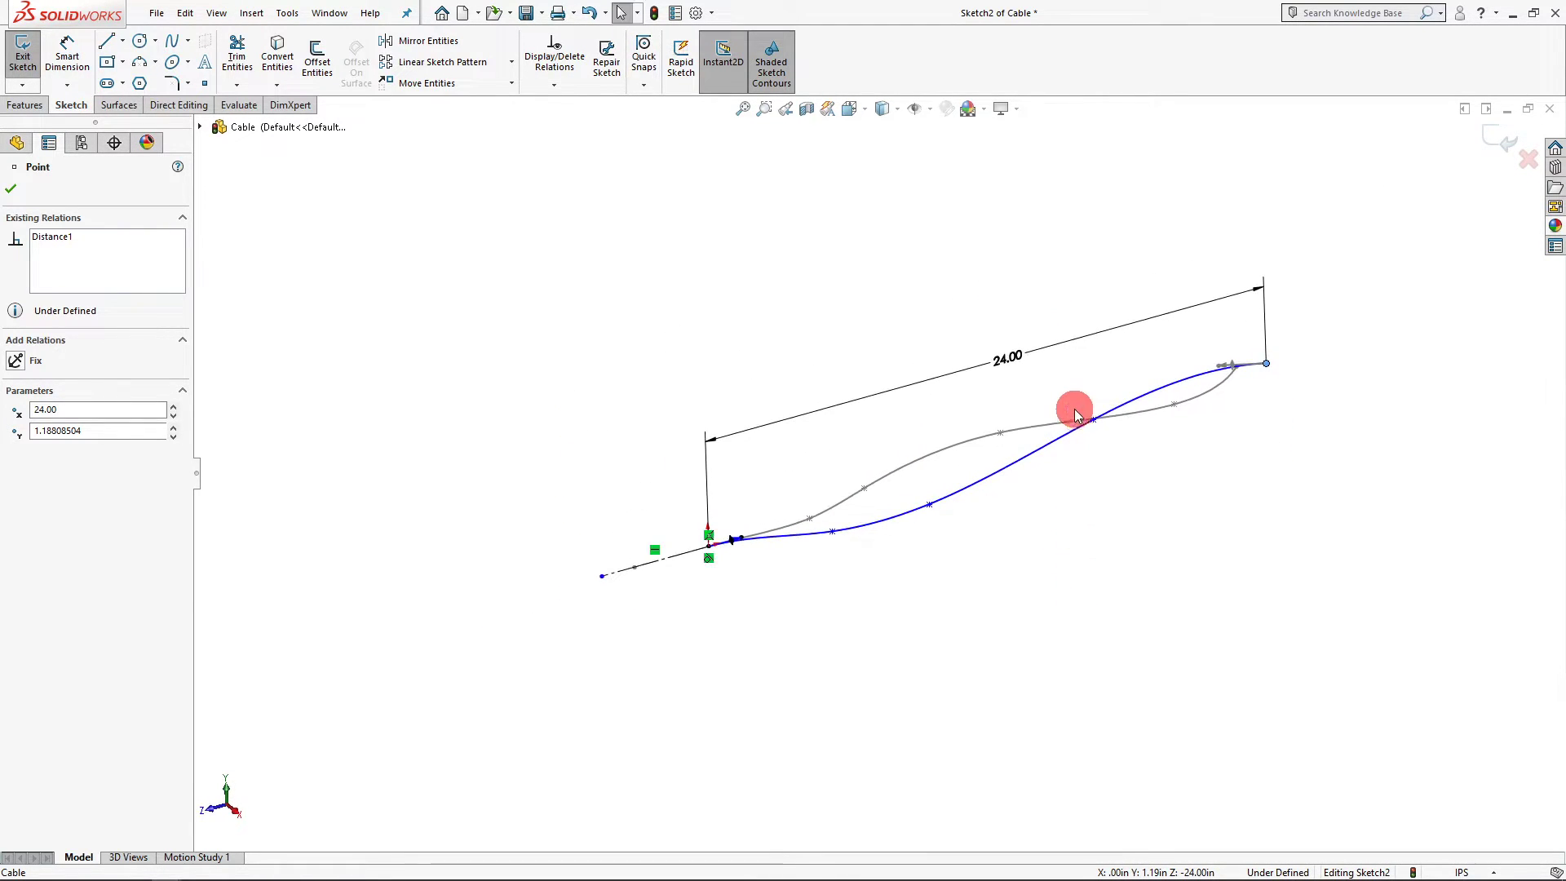
pyautogui.scroll(-2, 1074, 409)
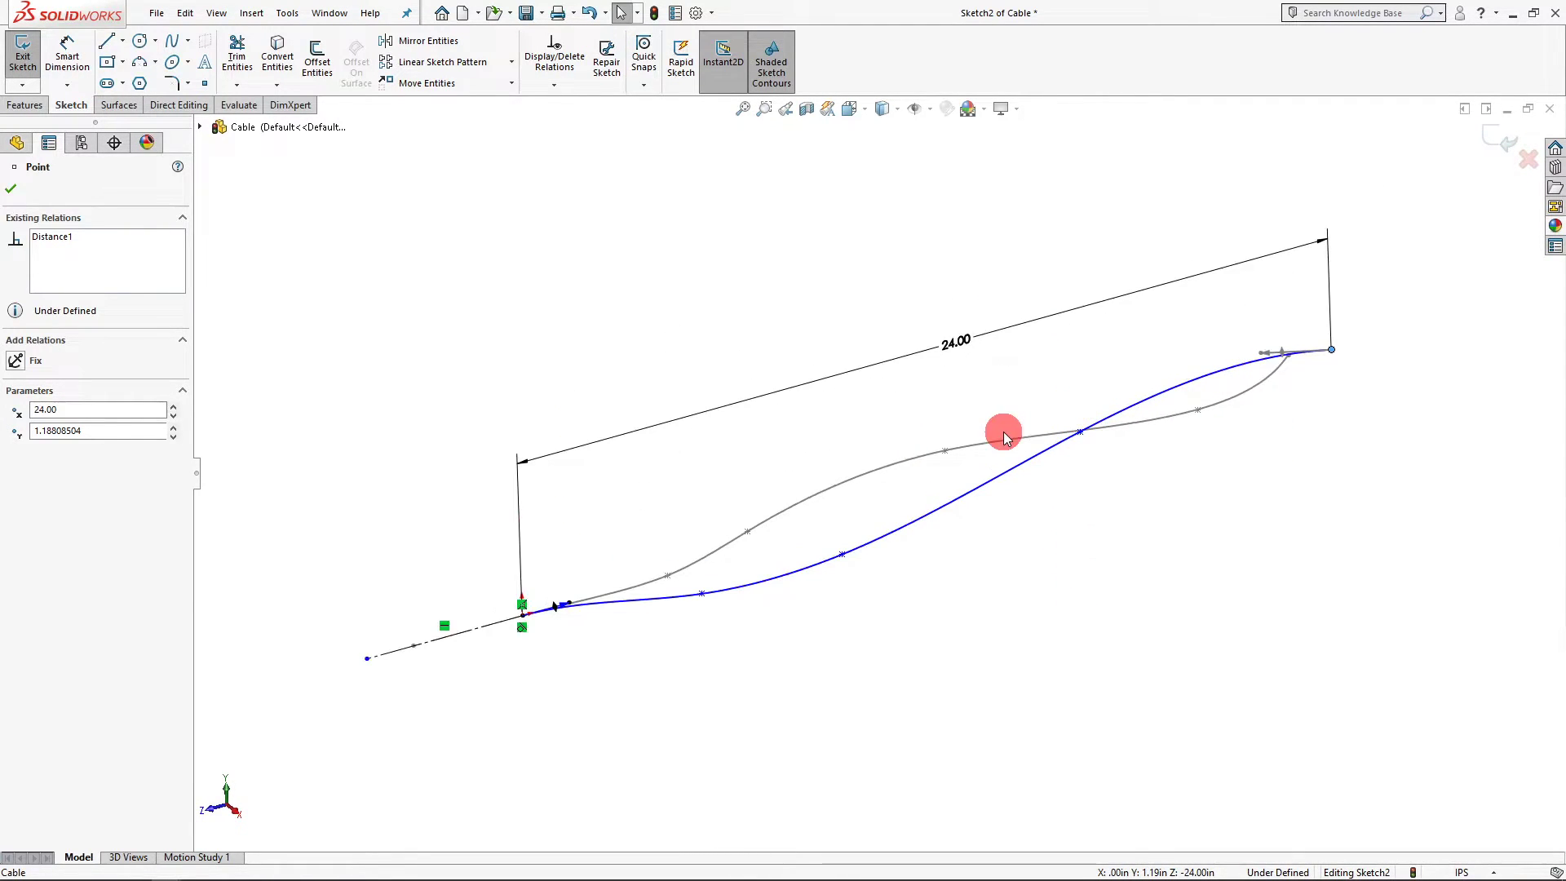
# Exit Sketch2 and begin a new Sketch3 on the Front Plane
pyautogui.click(1501, 150)
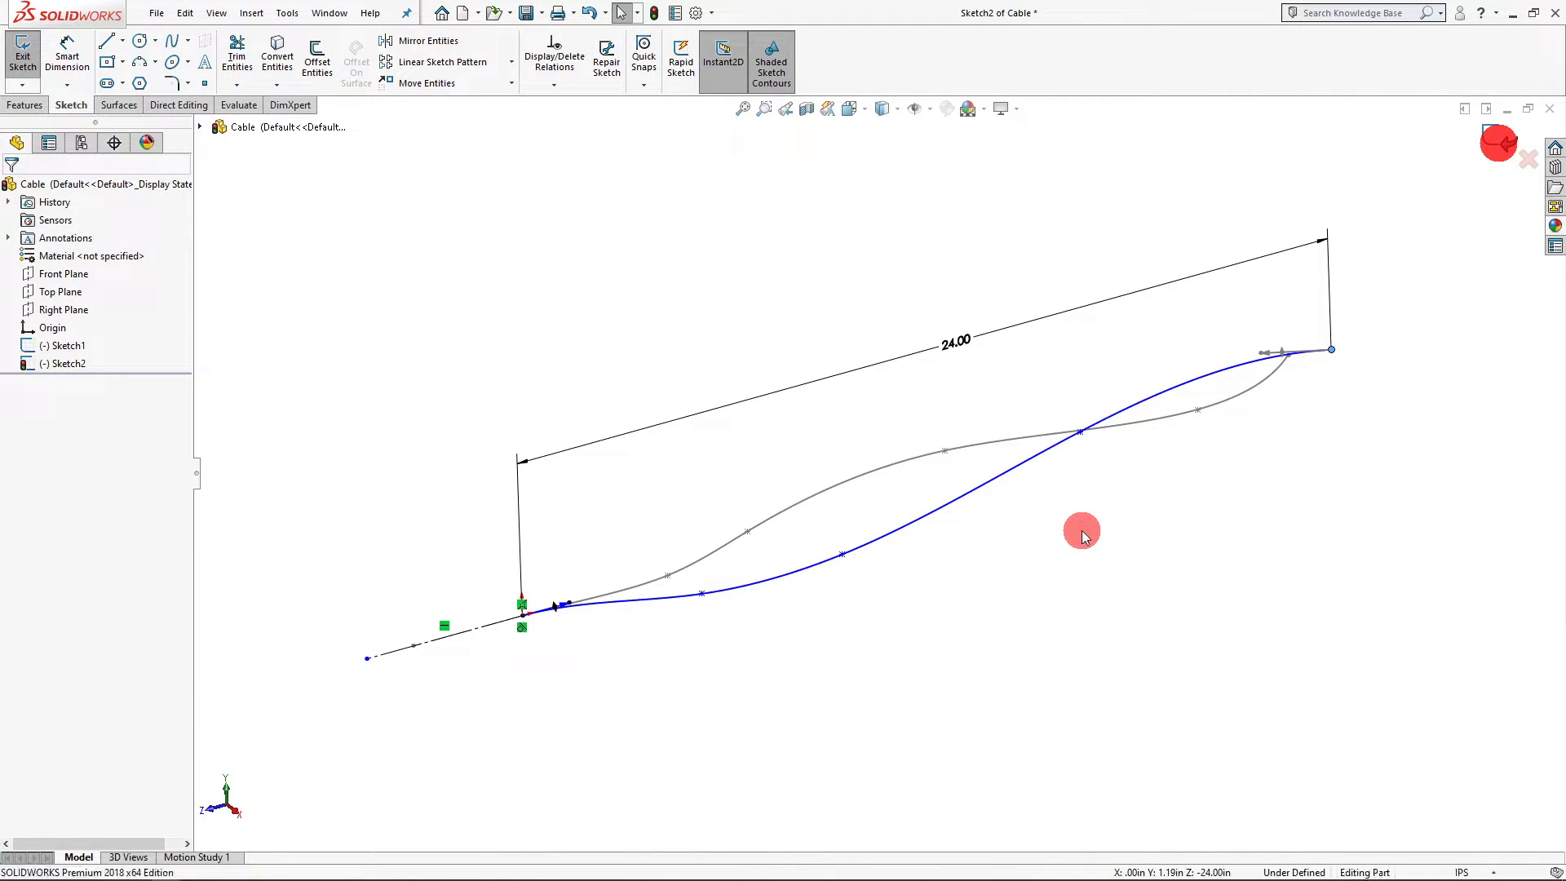
pyautogui.scroll(2, 1082, 530)
pyautogui.scroll(-2, 579, 598)
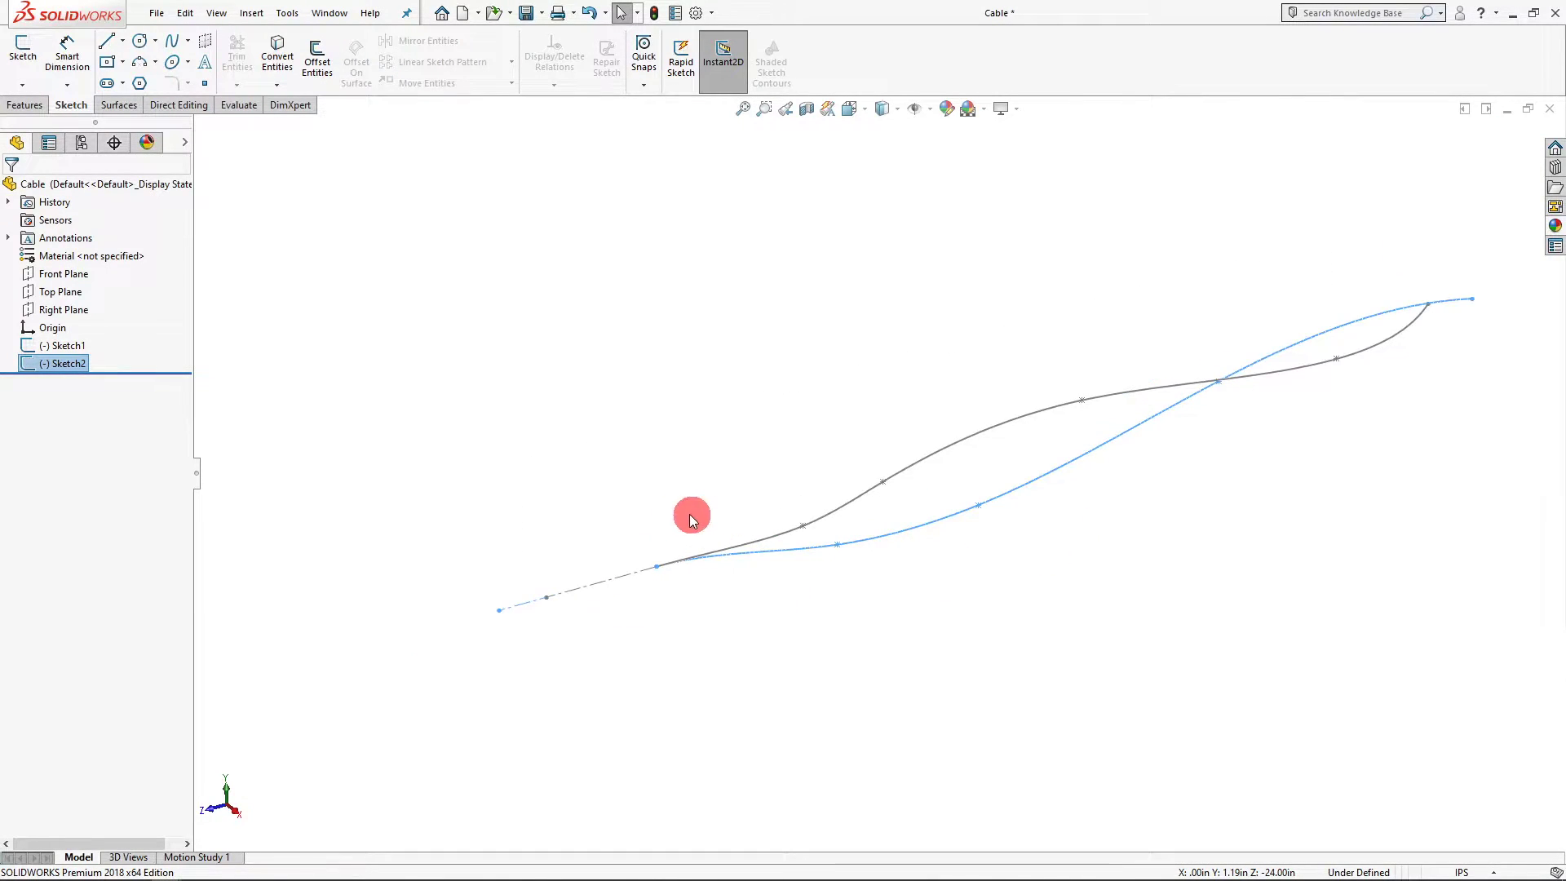
pyautogui.click(54, 274)
pyautogui.scroll(-2, 652, 534)
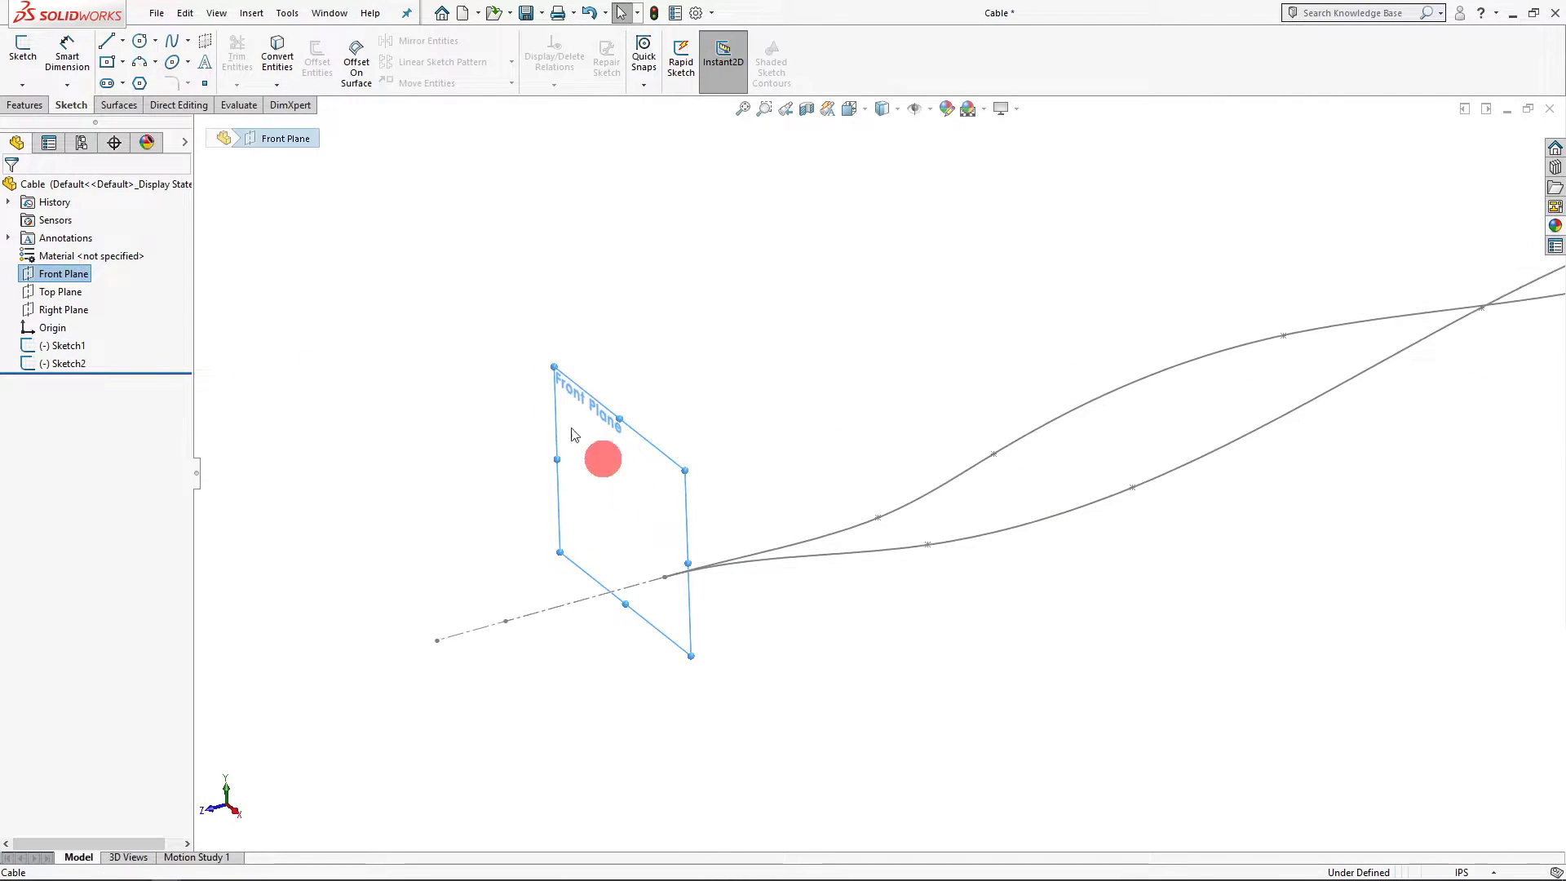
pyautogui.click(22, 61)
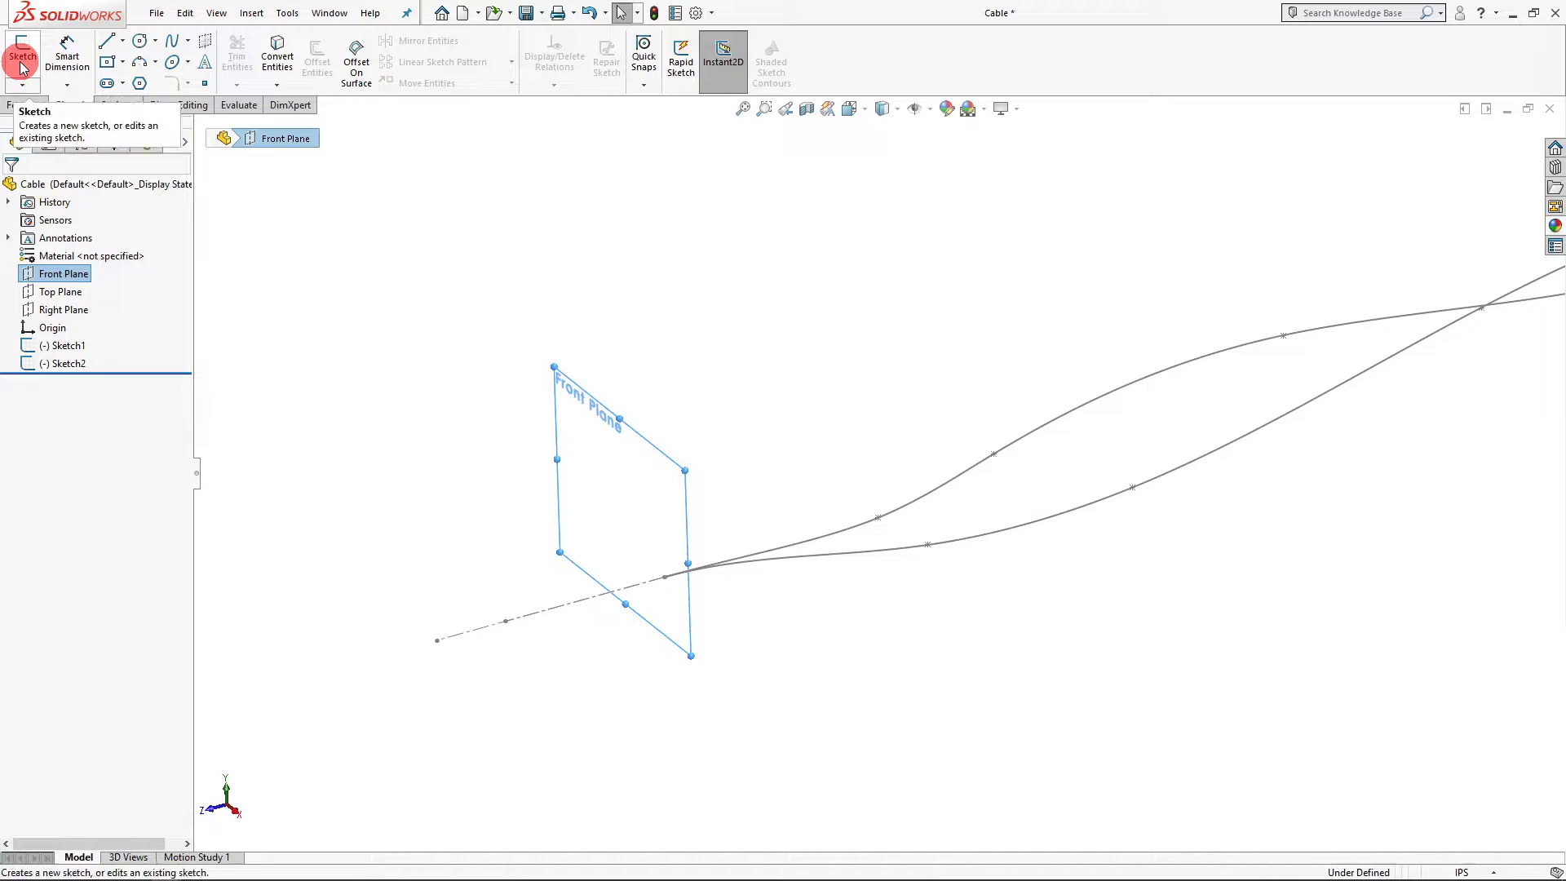
pyautogui.click(140, 43)
pyautogui.scroll(-3, 686, 553)
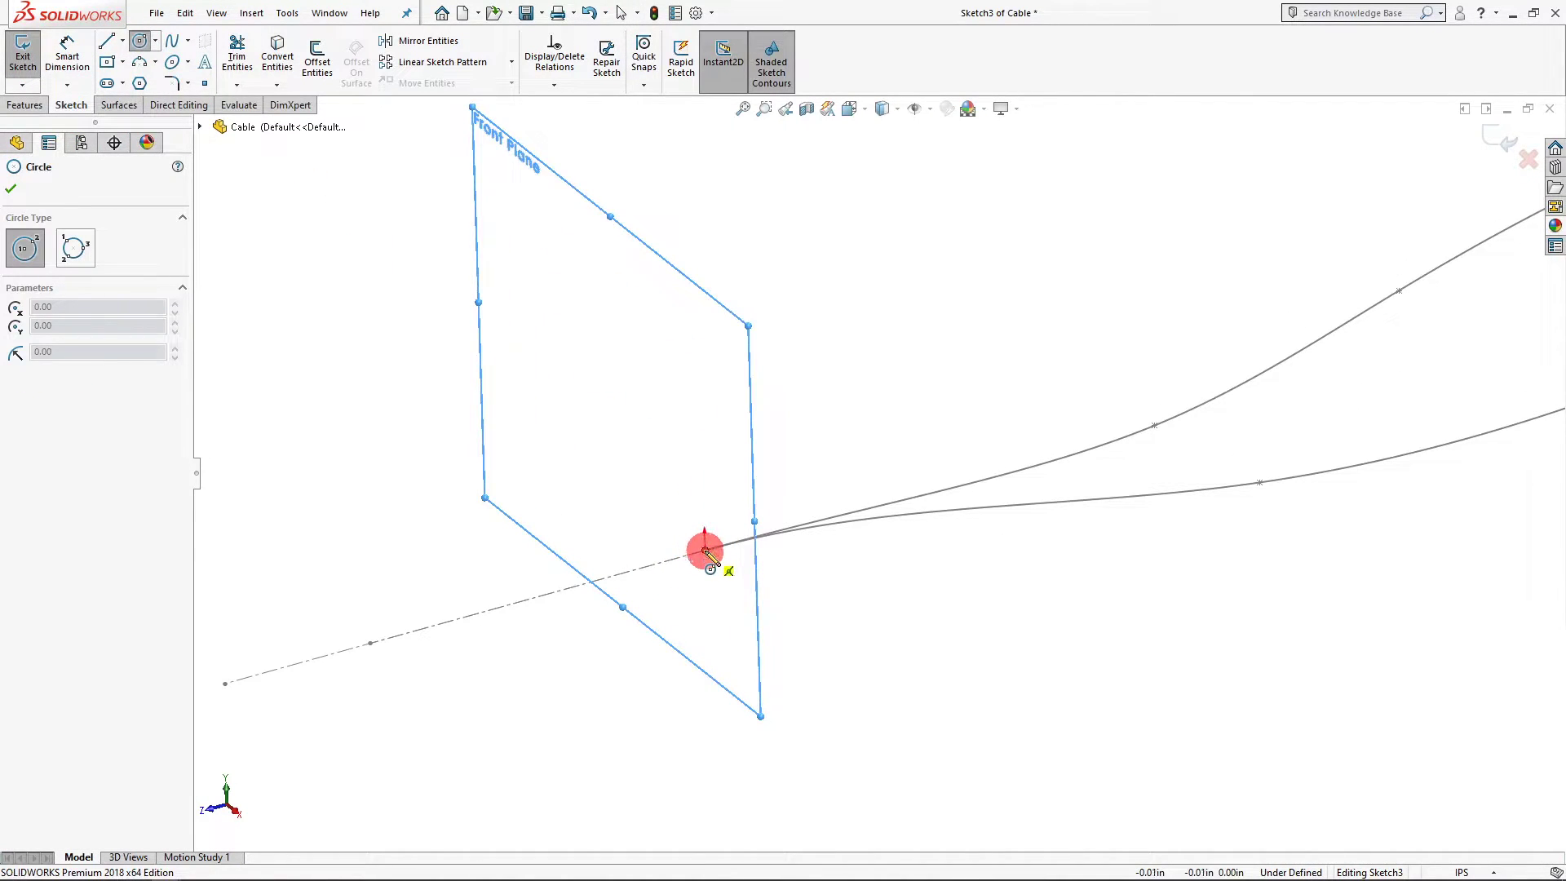
# Draw a circle at the line's end with radius 0.215 (0.43/2)
pyautogui.moveTo(706, 552); pyautogui.dragTo(712, 598)
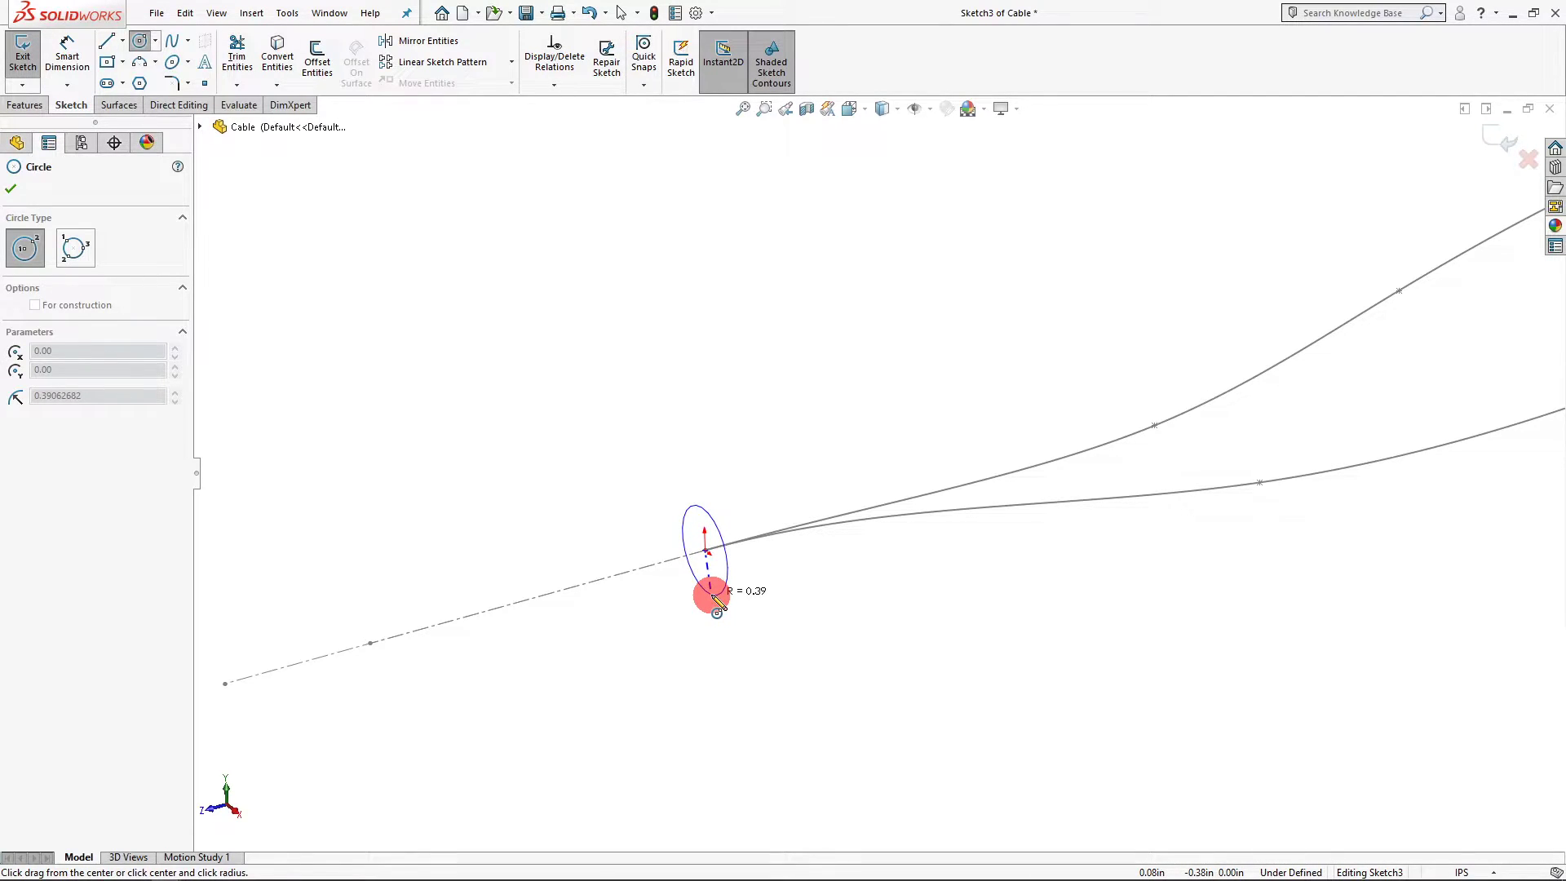
pyautogui.moveTo(716, 604)
pyautogui.mouseDown()
pyautogui.moveTo(800, 587)
pyautogui.moveTo(737, 581)
pyautogui.mouseUp()
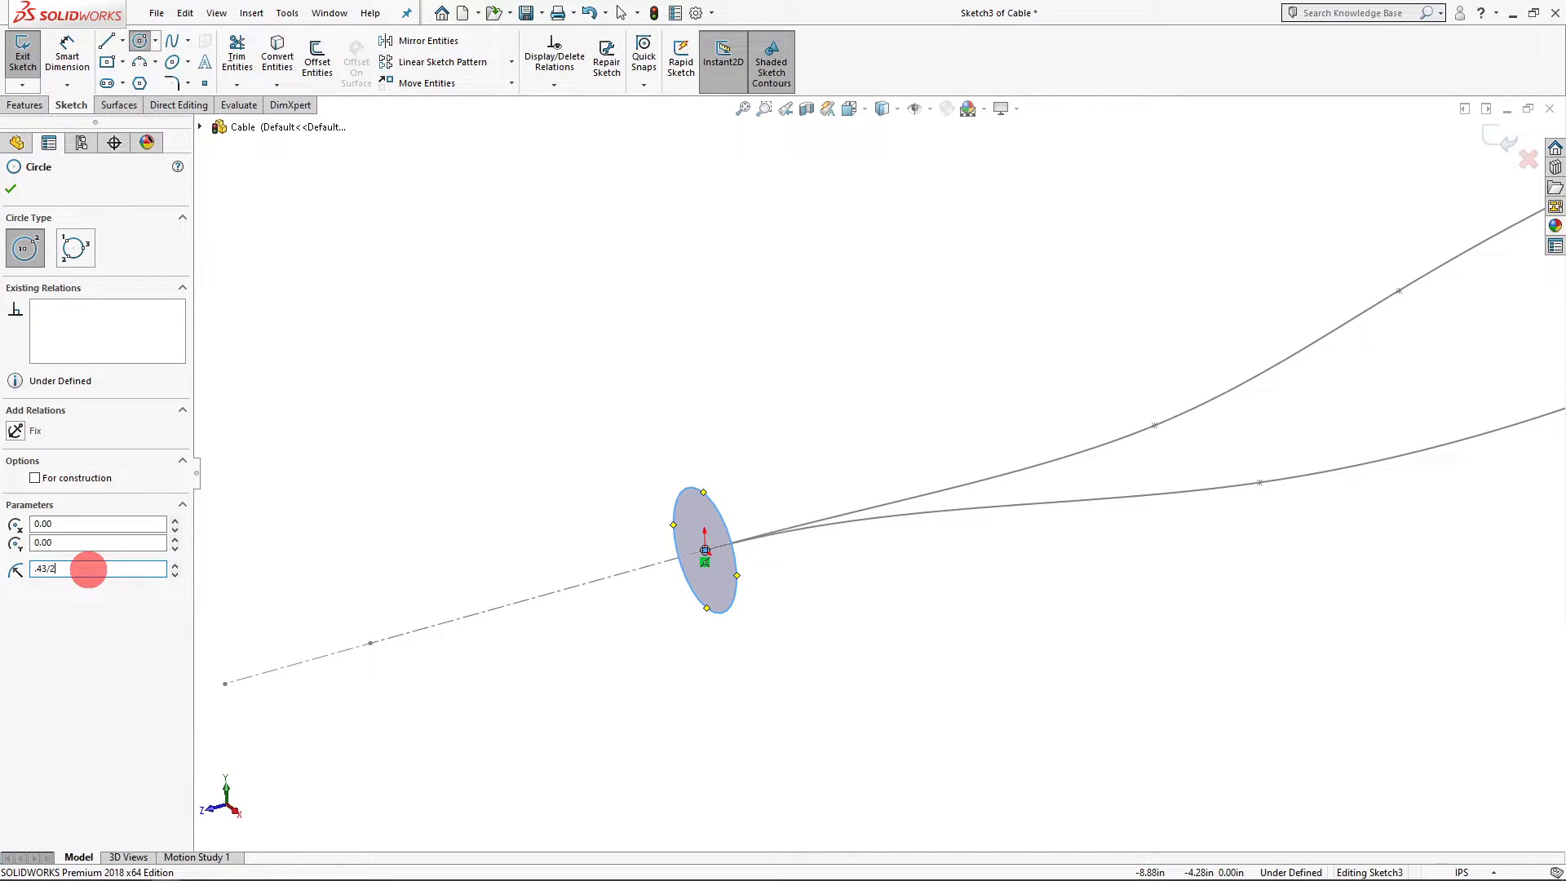
pyautogui.press('Return')
pyautogui.scroll(5, 632, 645)
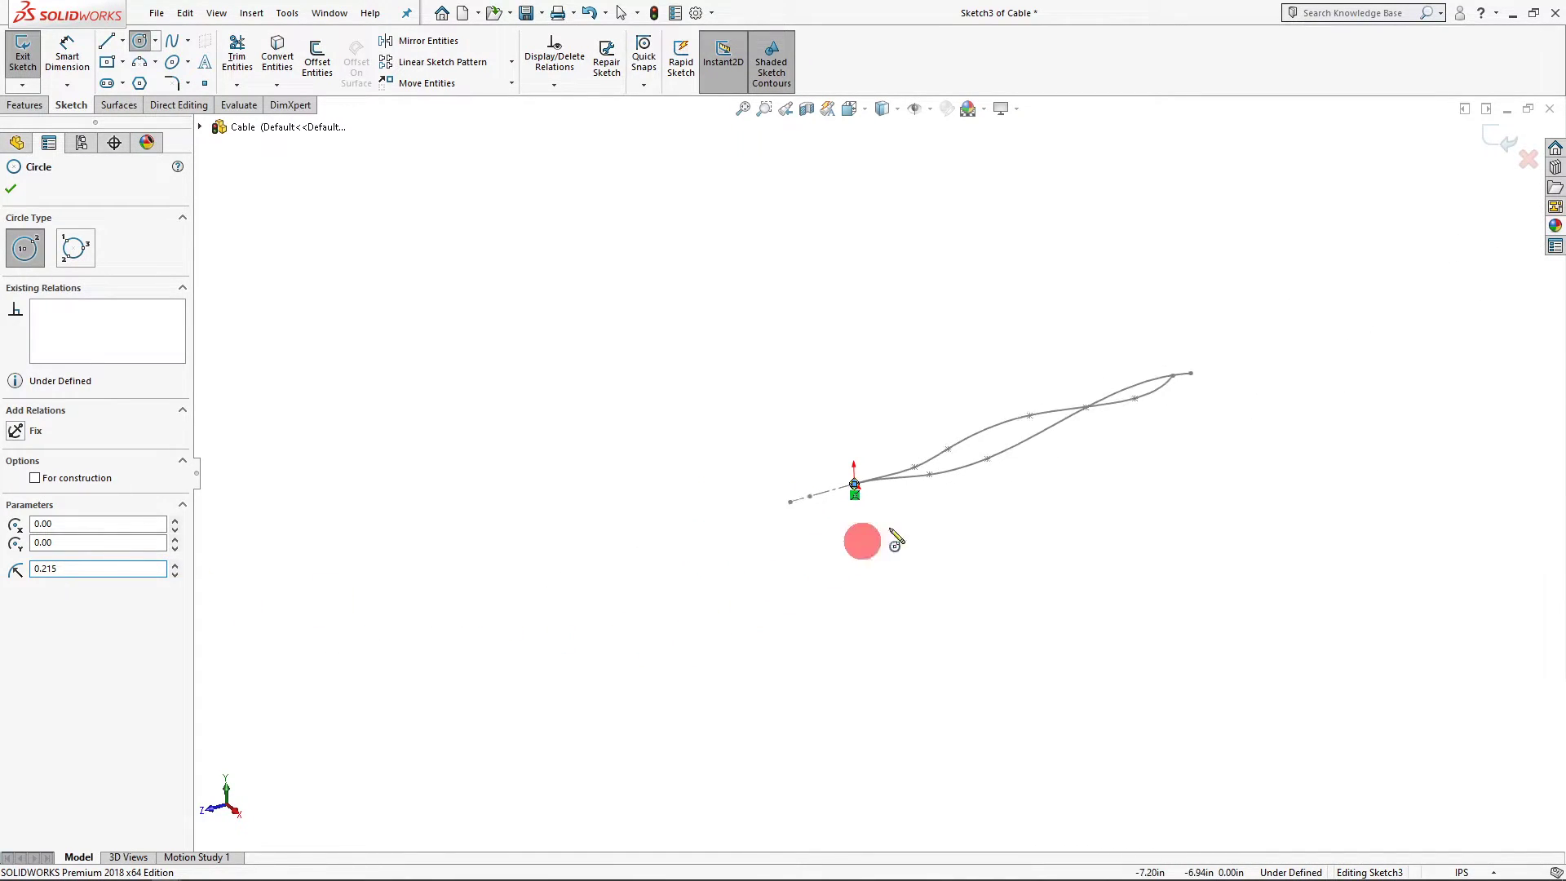
pyautogui.scroll(-4, 1038, 425)
pyautogui.scroll(-1, 800, 496)
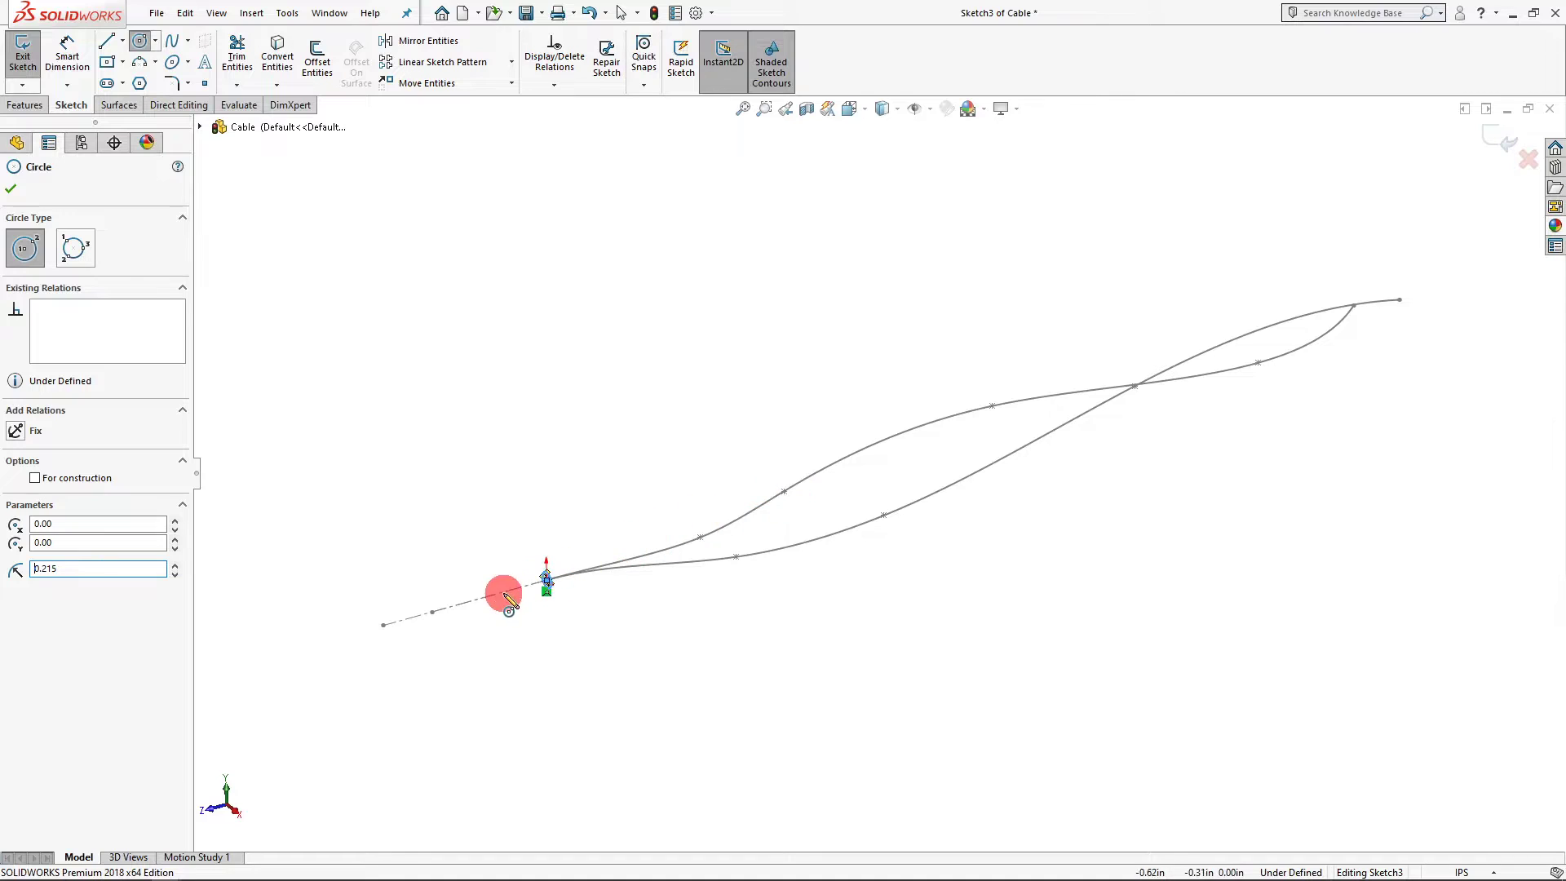
pyautogui.scroll(-3, 503, 593)
pyautogui.scroll(-3, 702, 531)
pyautogui.scroll(5, 574, 645)
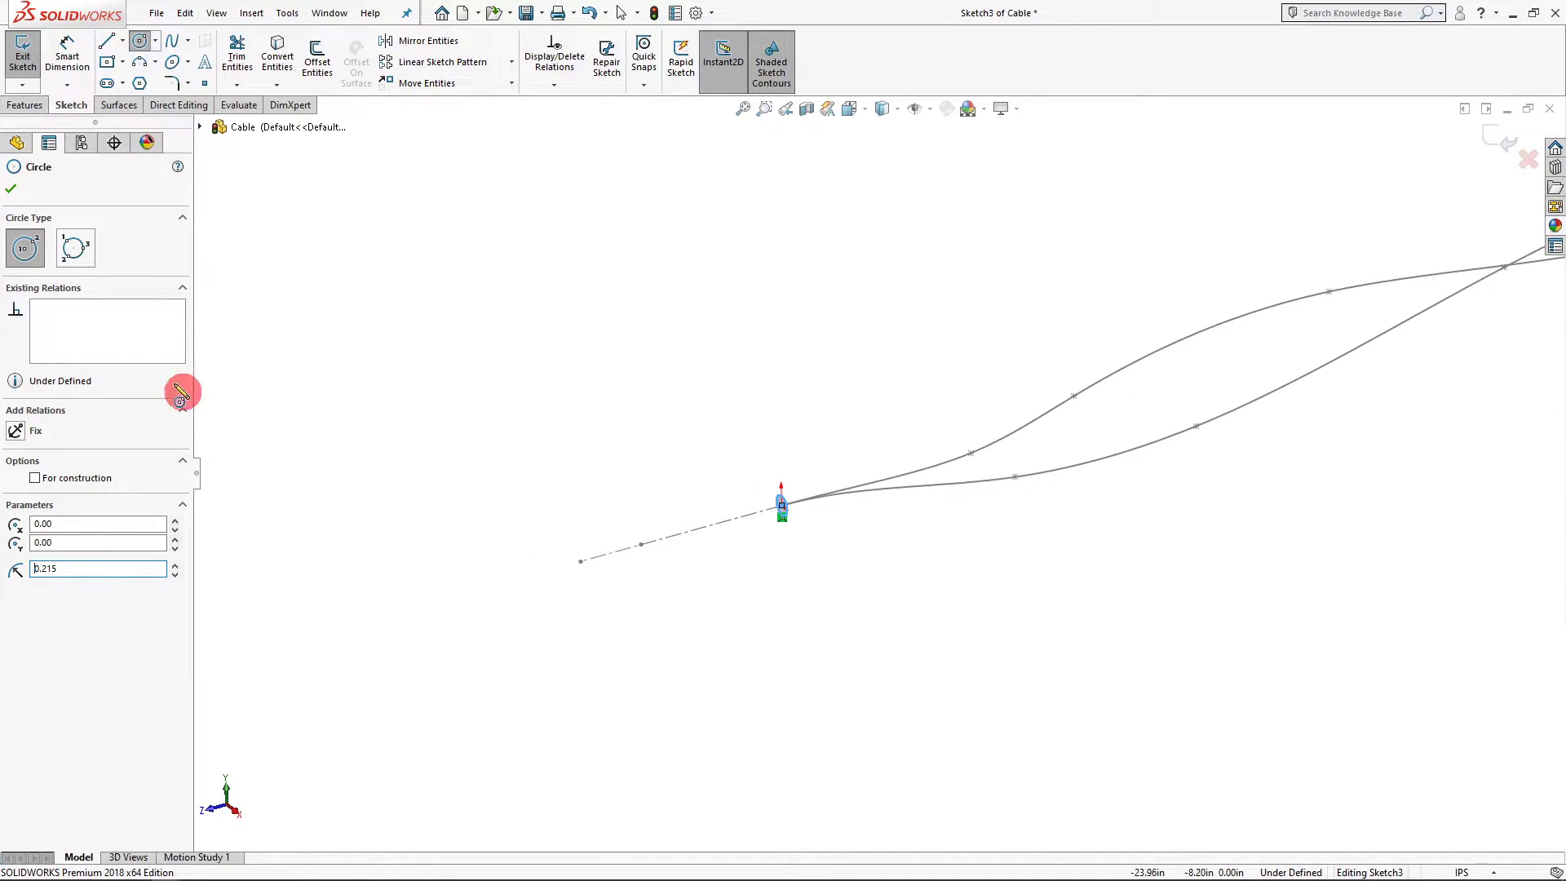
pyautogui.click(11, 189)
# Dimension the circle's diameter at 0.43 in and exit Sketch3
pyautogui.click(67, 57)
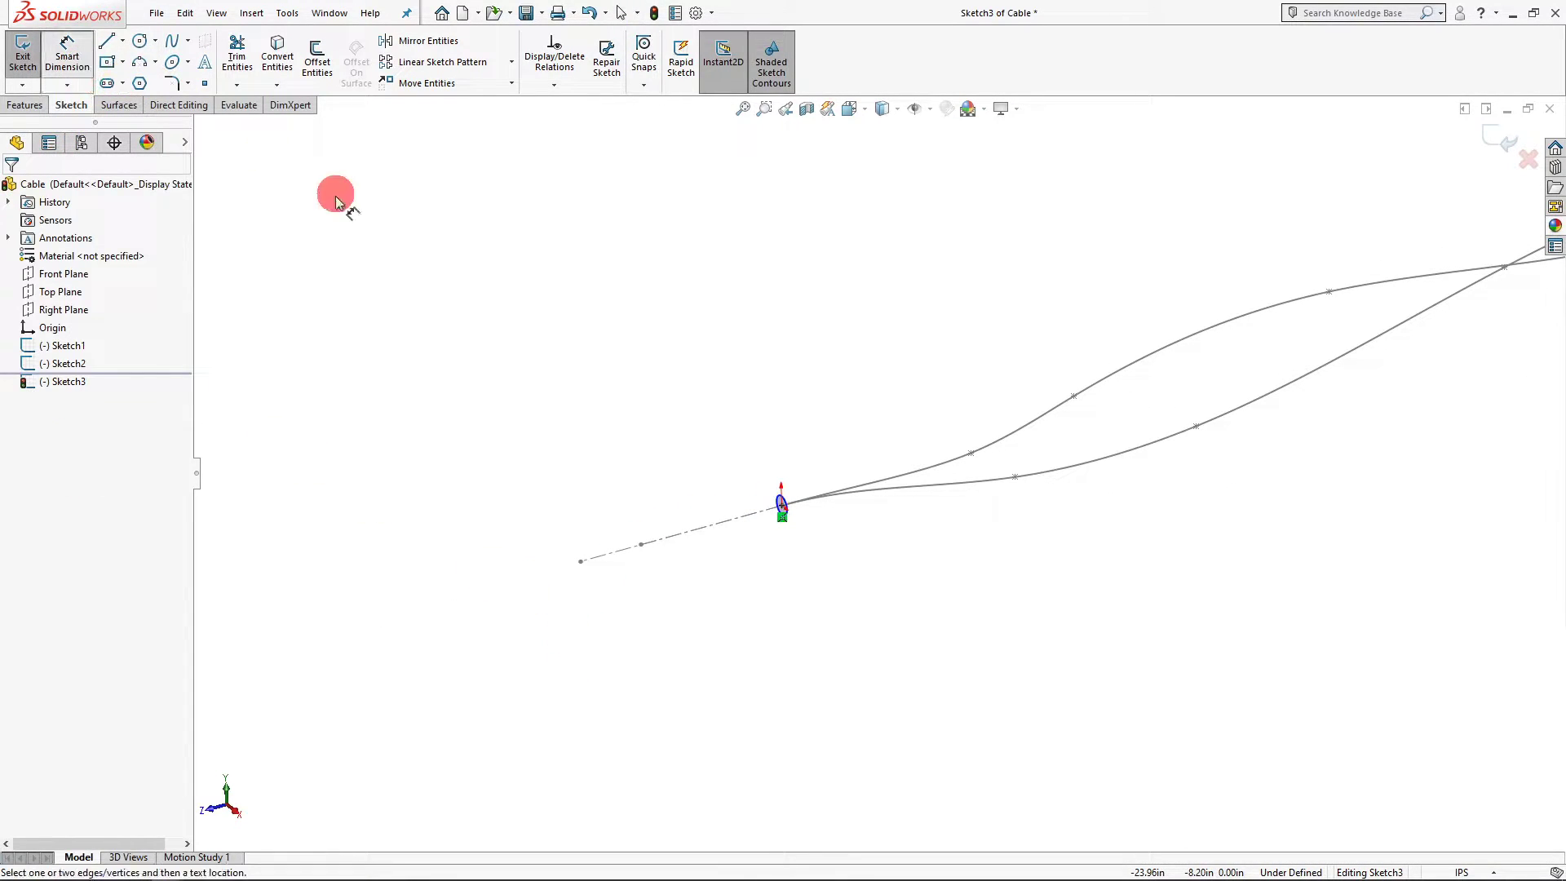
pyautogui.scroll(-2, 829, 487)
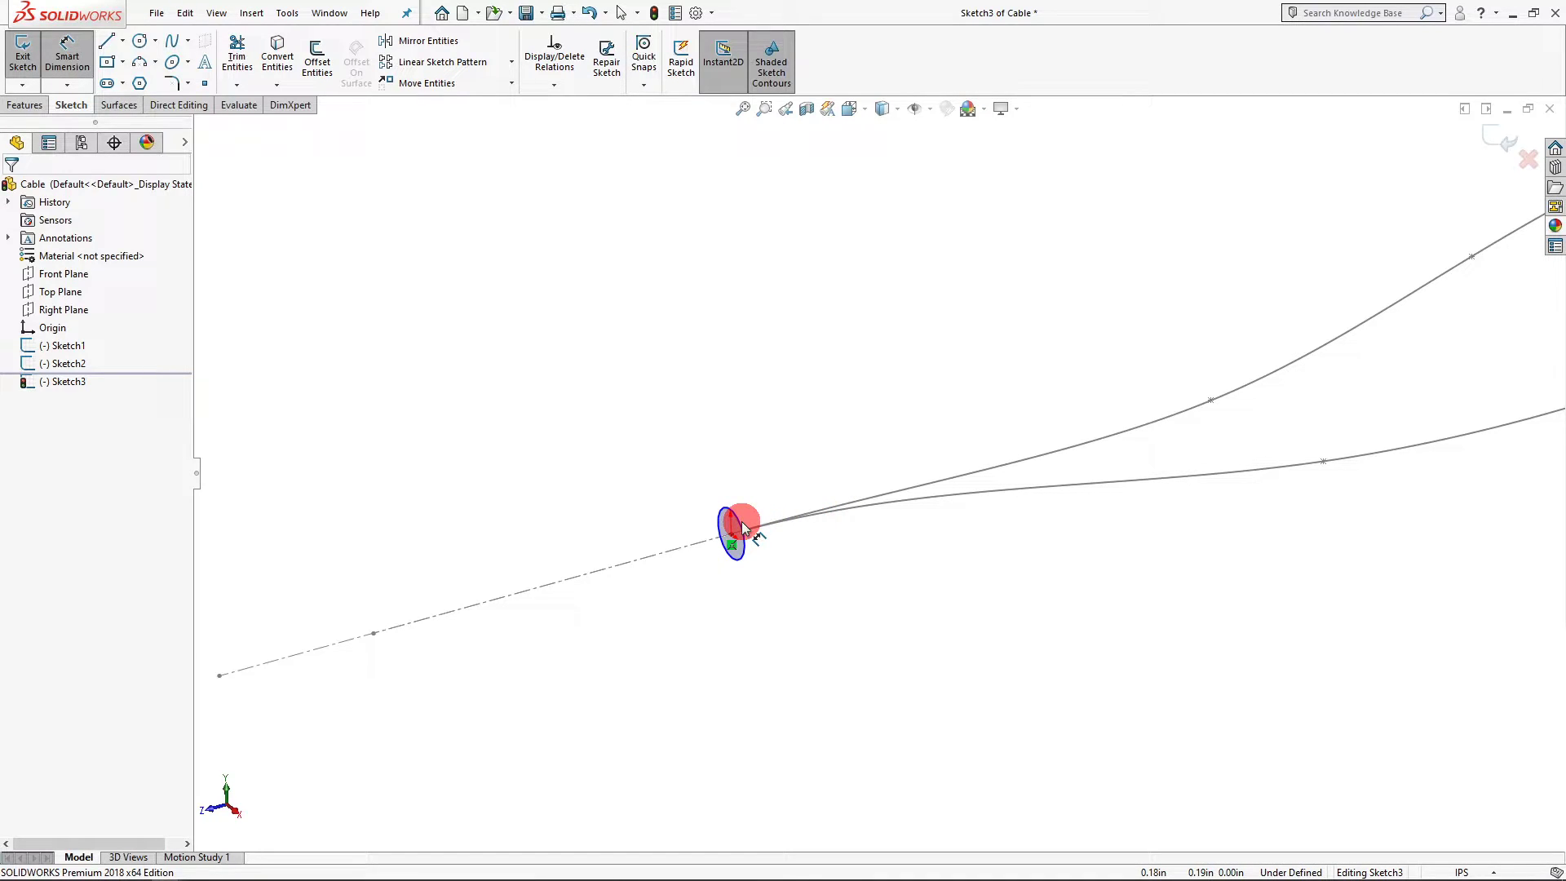
pyautogui.click(739, 527)
pyautogui.click(807, 433)
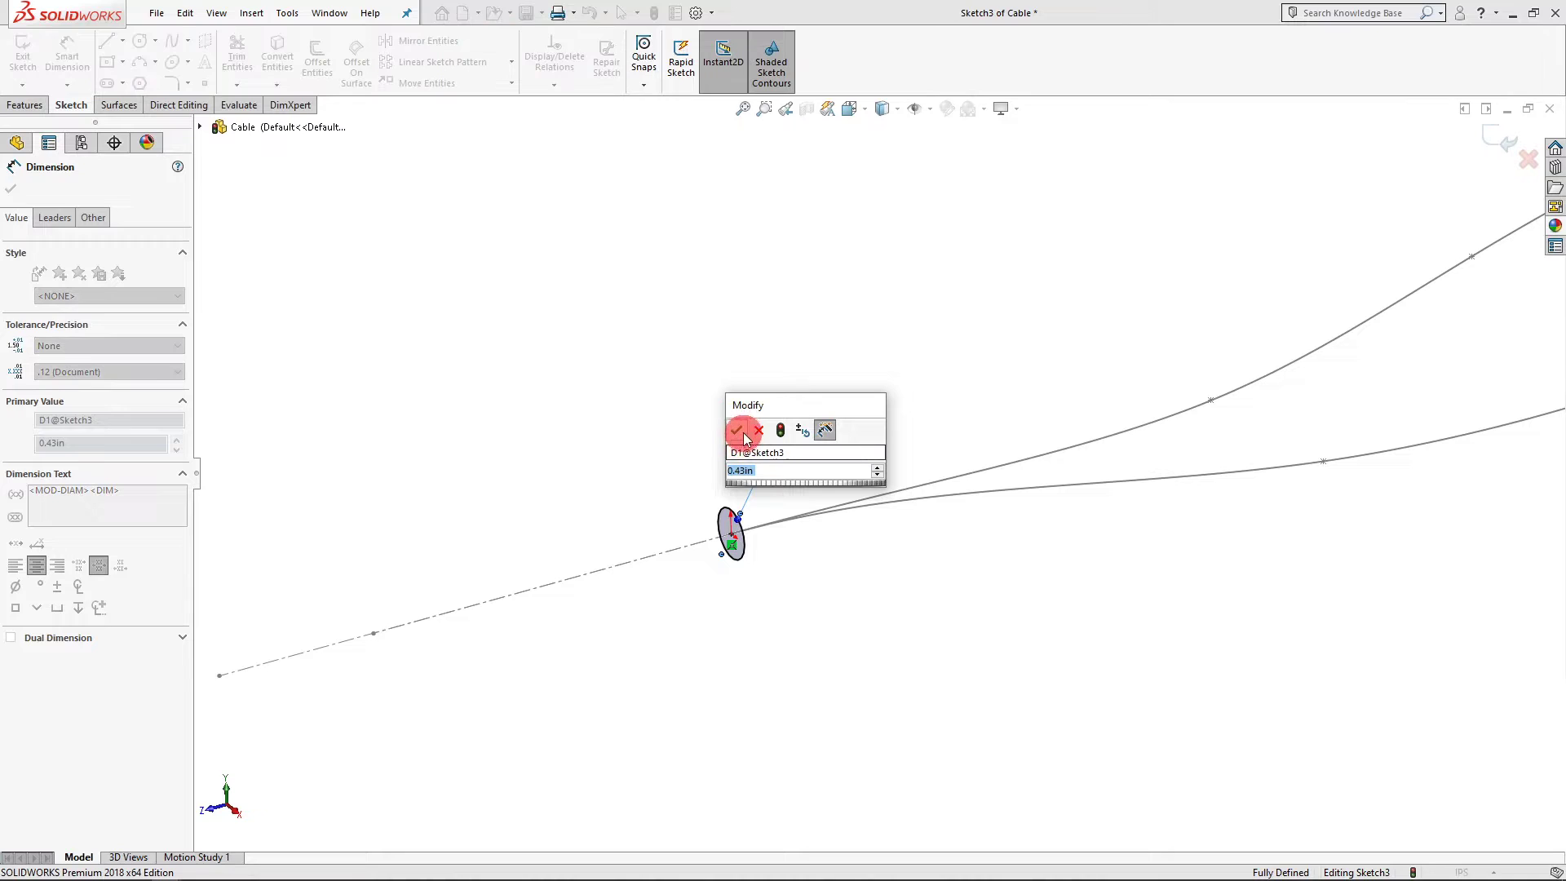
pyautogui.click(737, 430)
pyautogui.press('f')
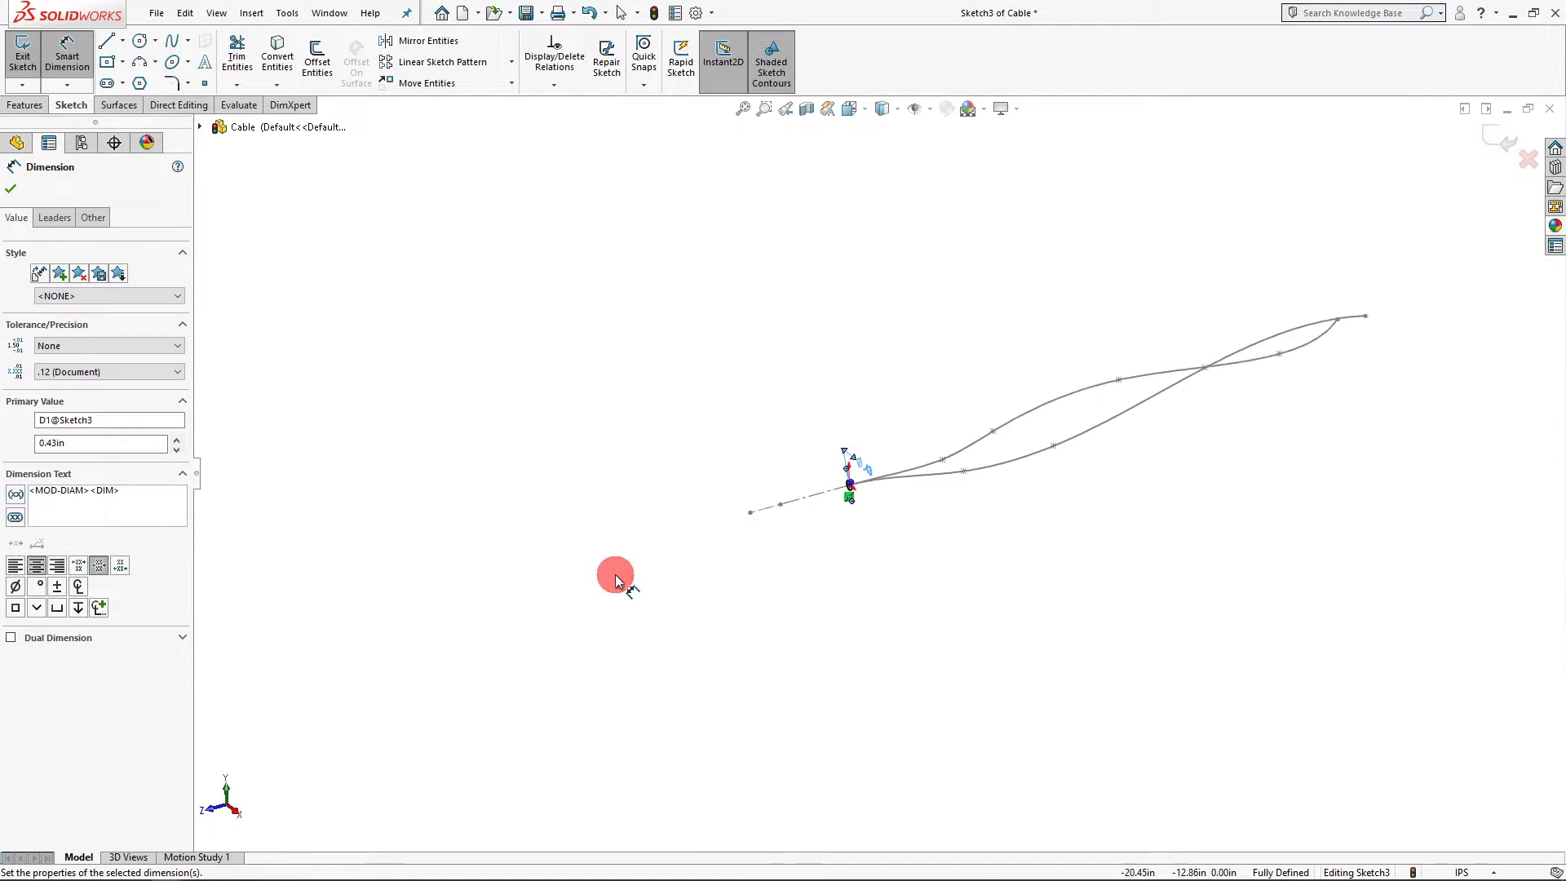
pyautogui.moveTo(1134, 418)
pyautogui.mouseDown(button='middle')
pyautogui.moveTo(1021, 489)
pyautogui.moveTo(1140, 444)
pyautogui.moveTo(1049, 454)
pyautogui.moveTo(1042, 505)
pyautogui.mouseUp(button='middle')
pyautogui.click(1486, 134)
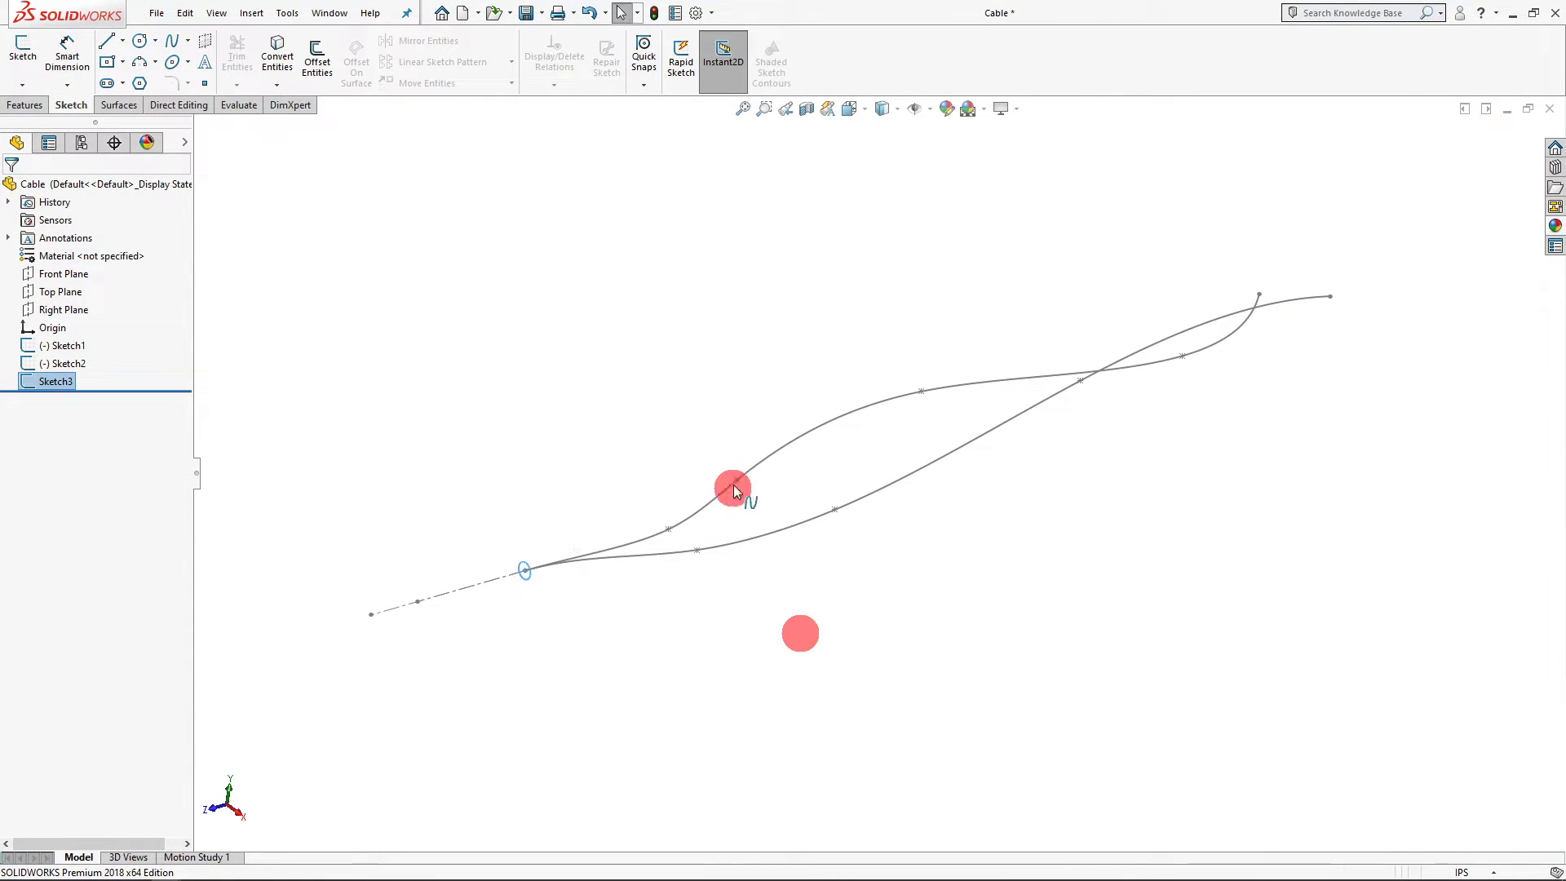
# Start the Project Curve command from the Features tab's Curves list
pyautogui.scroll(2, 662, 542)
pyautogui.scroll(-2, 1034, 370)
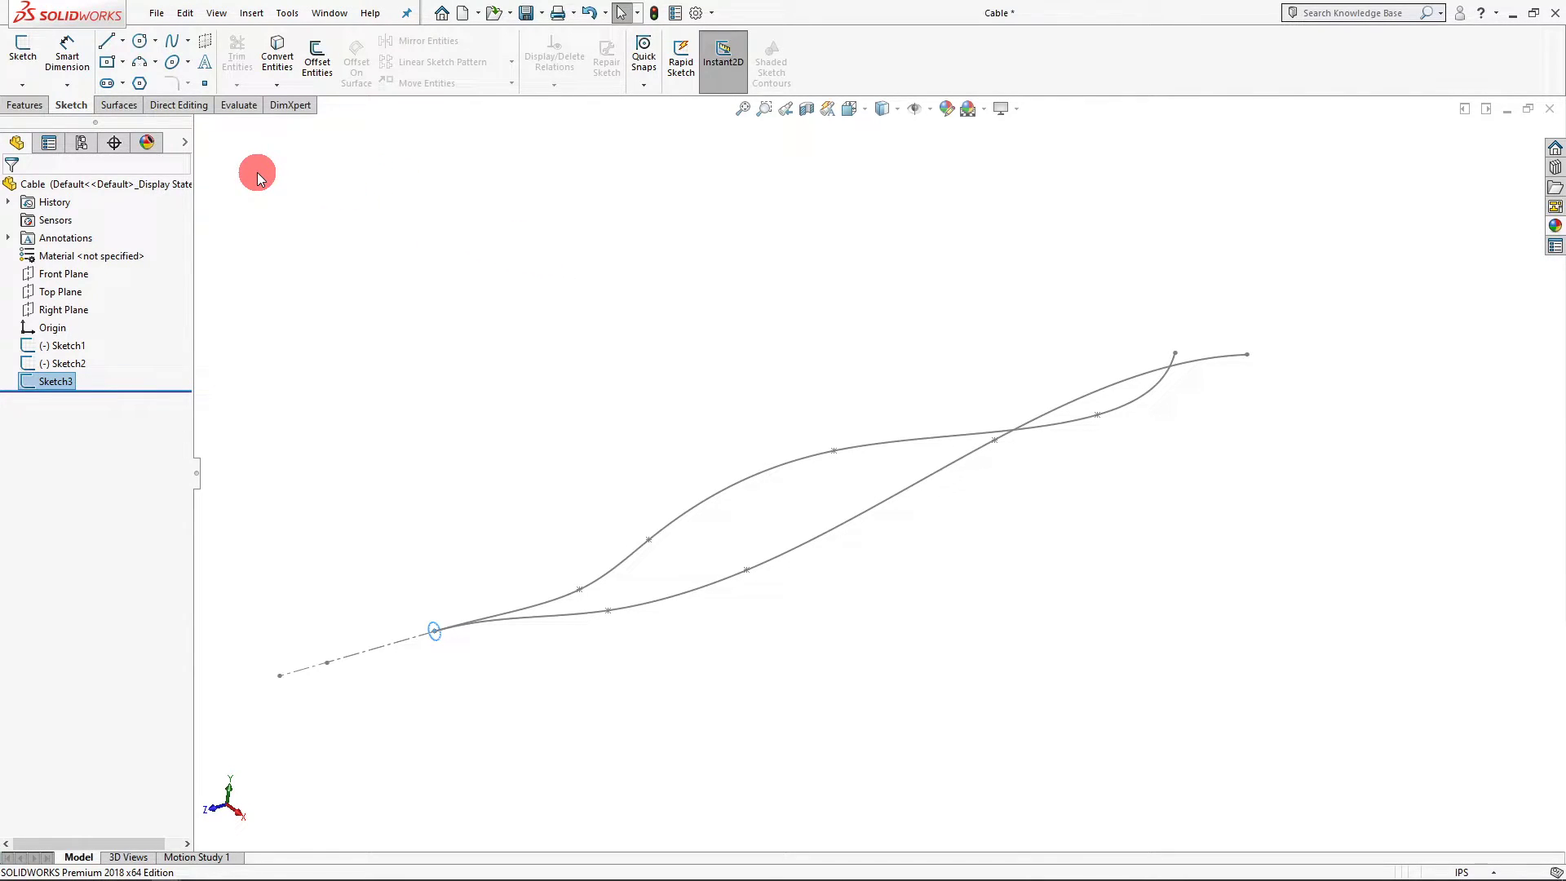
pyautogui.click(33, 109)
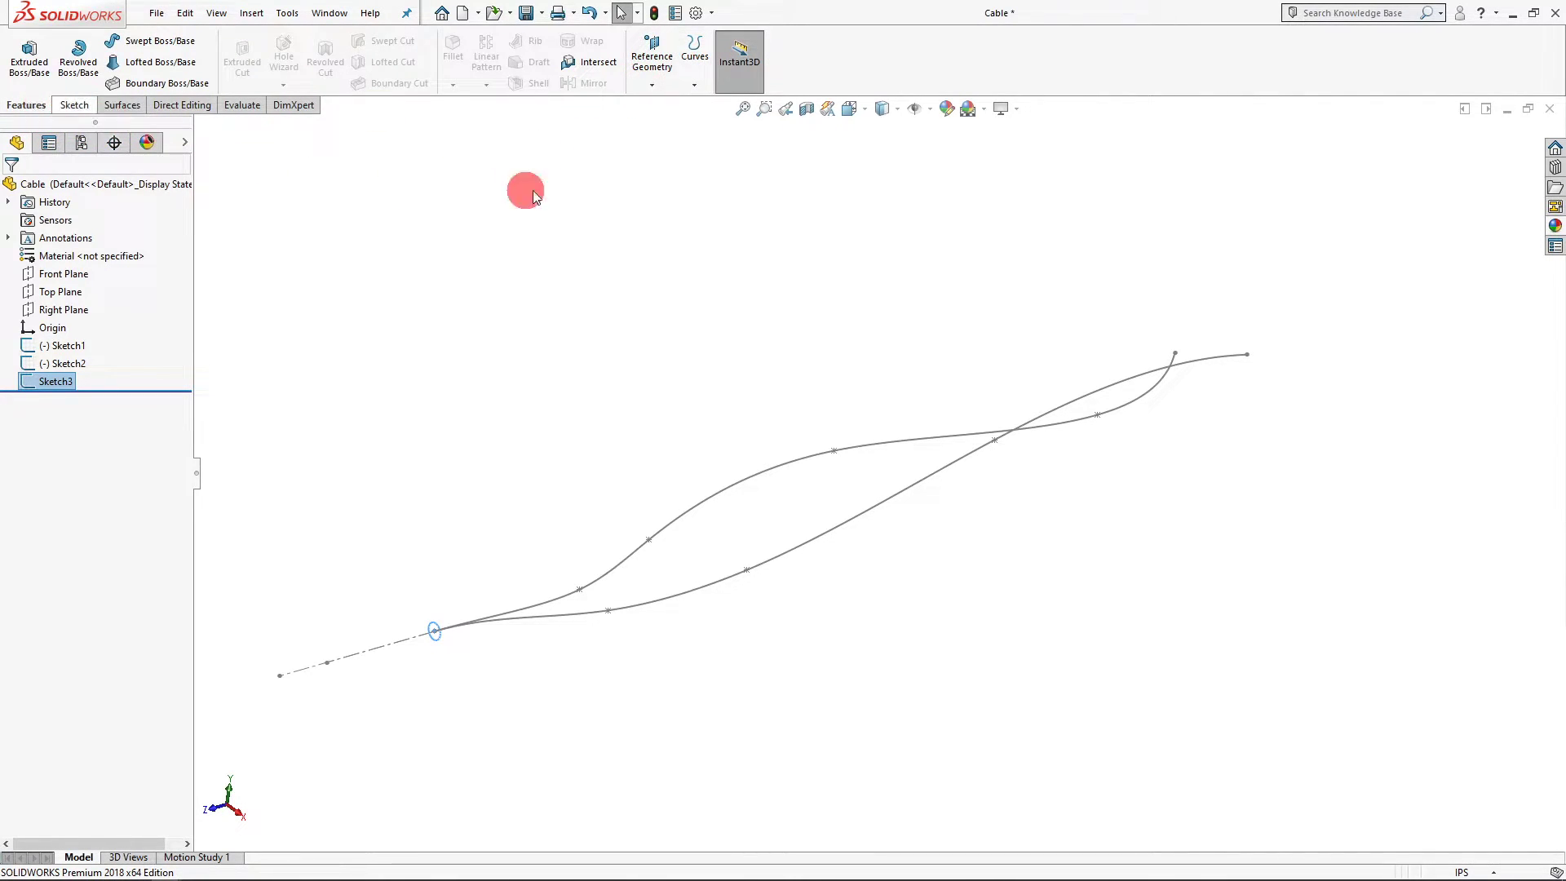
pyautogui.click(694, 61)
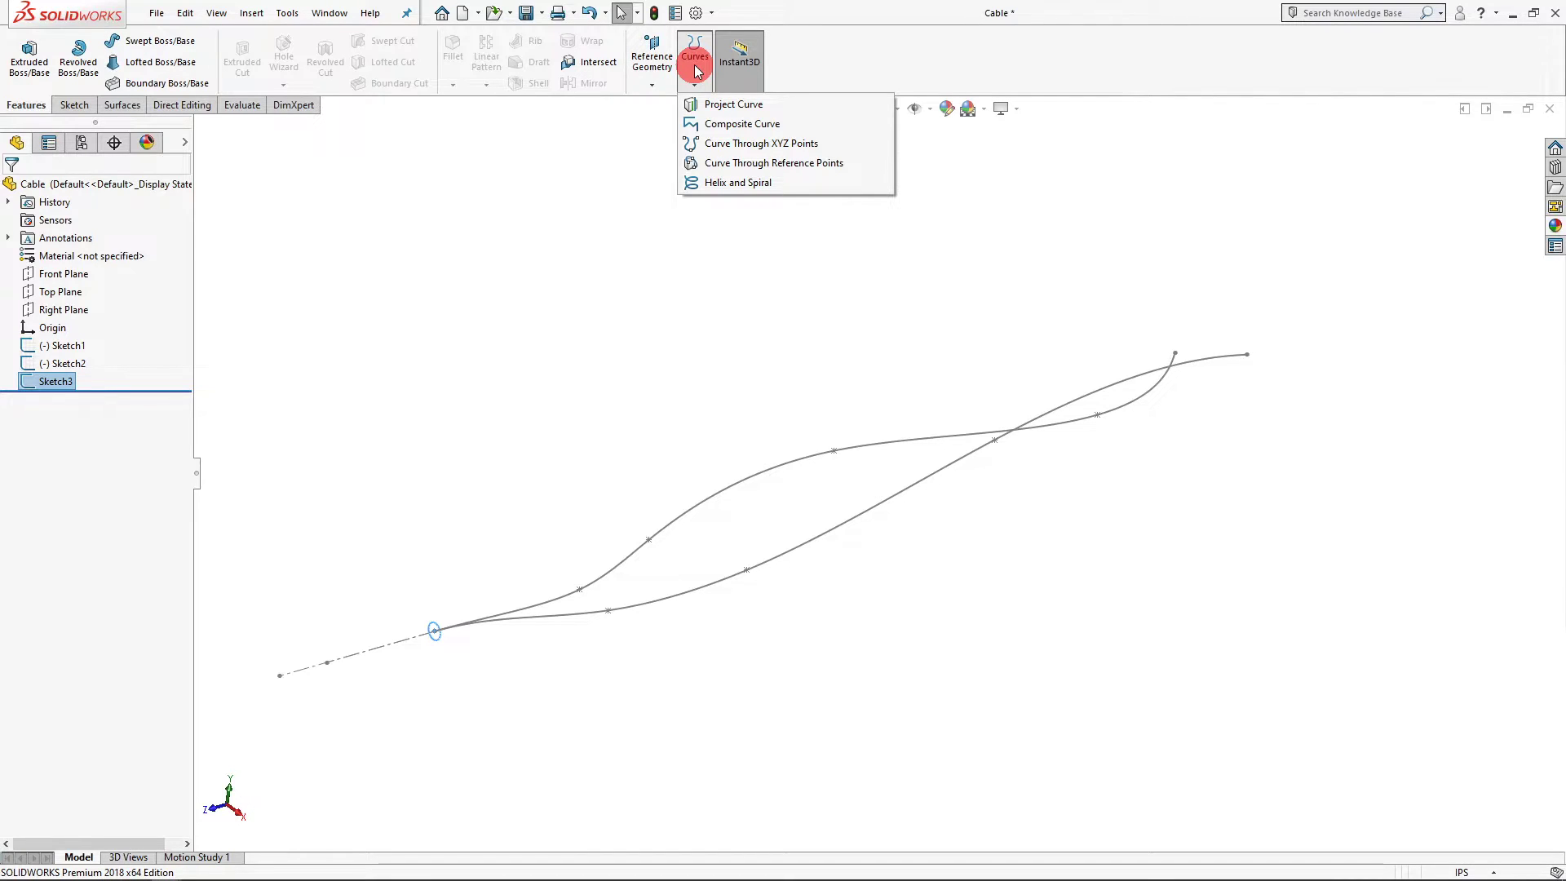
pyautogui.click(704, 112)
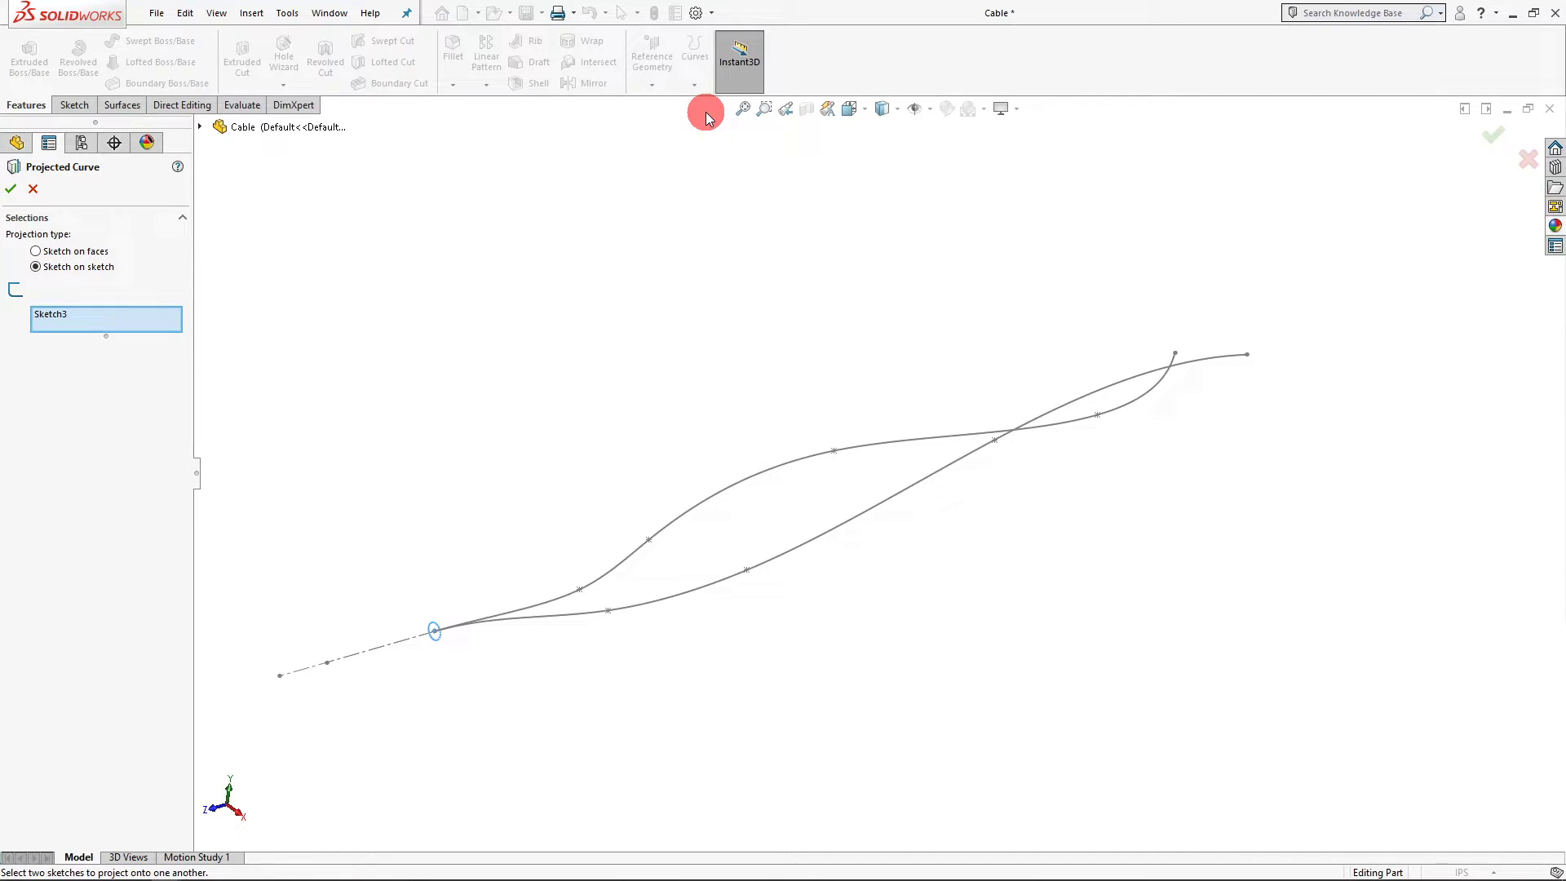
# Pick the two spline sketches, then remove circle Sketch3 and clear the selection list
pyautogui.click(636, 558)
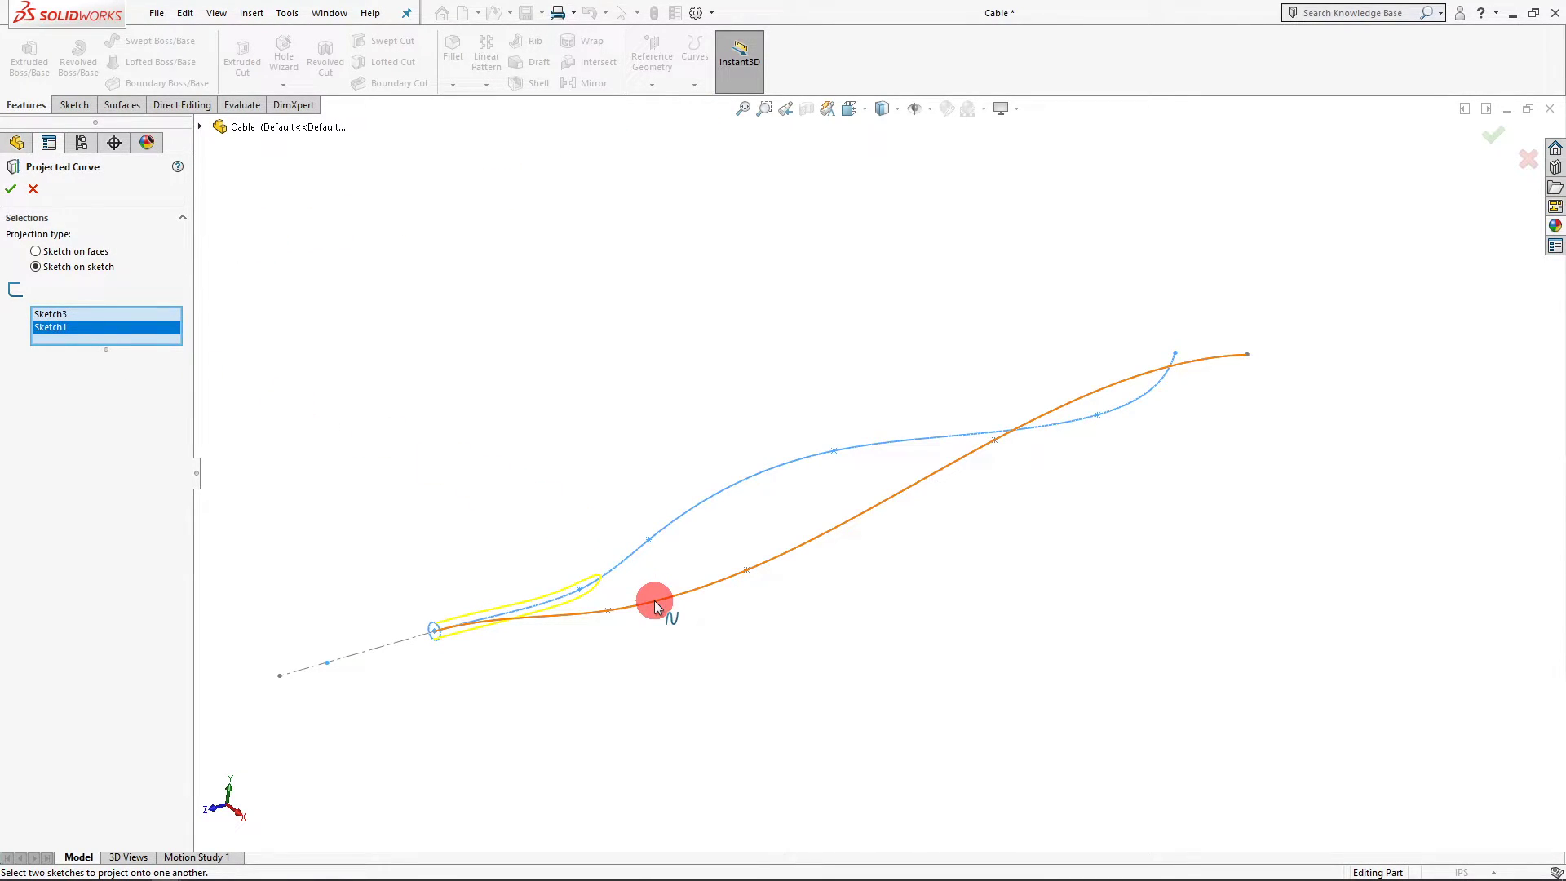
pyautogui.click(655, 604)
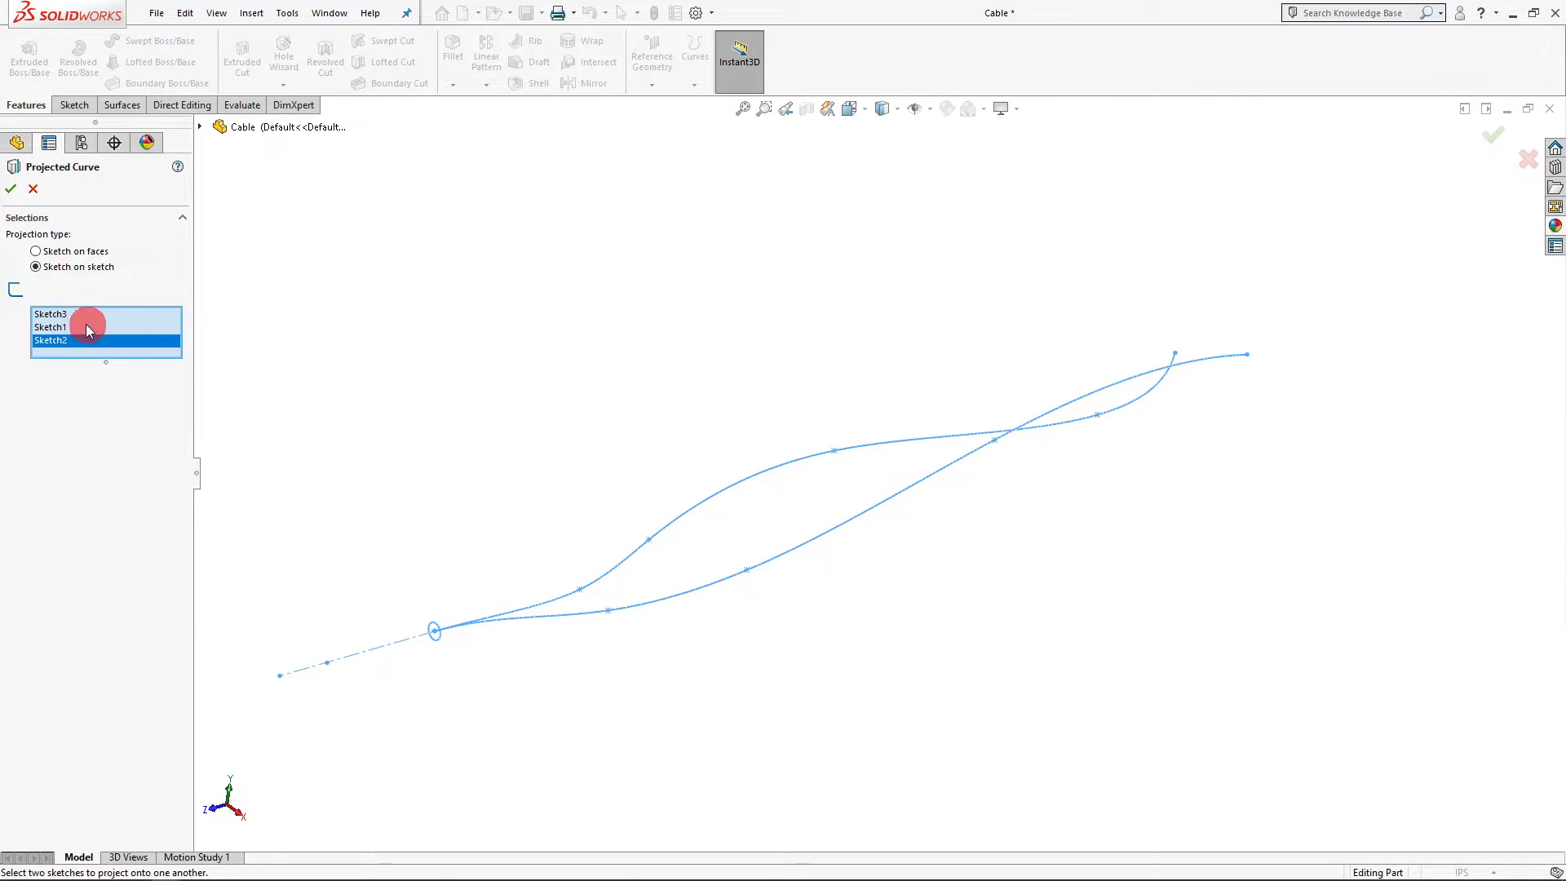
pyautogui.rightClick(69, 318)
pyautogui.click(101, 349)
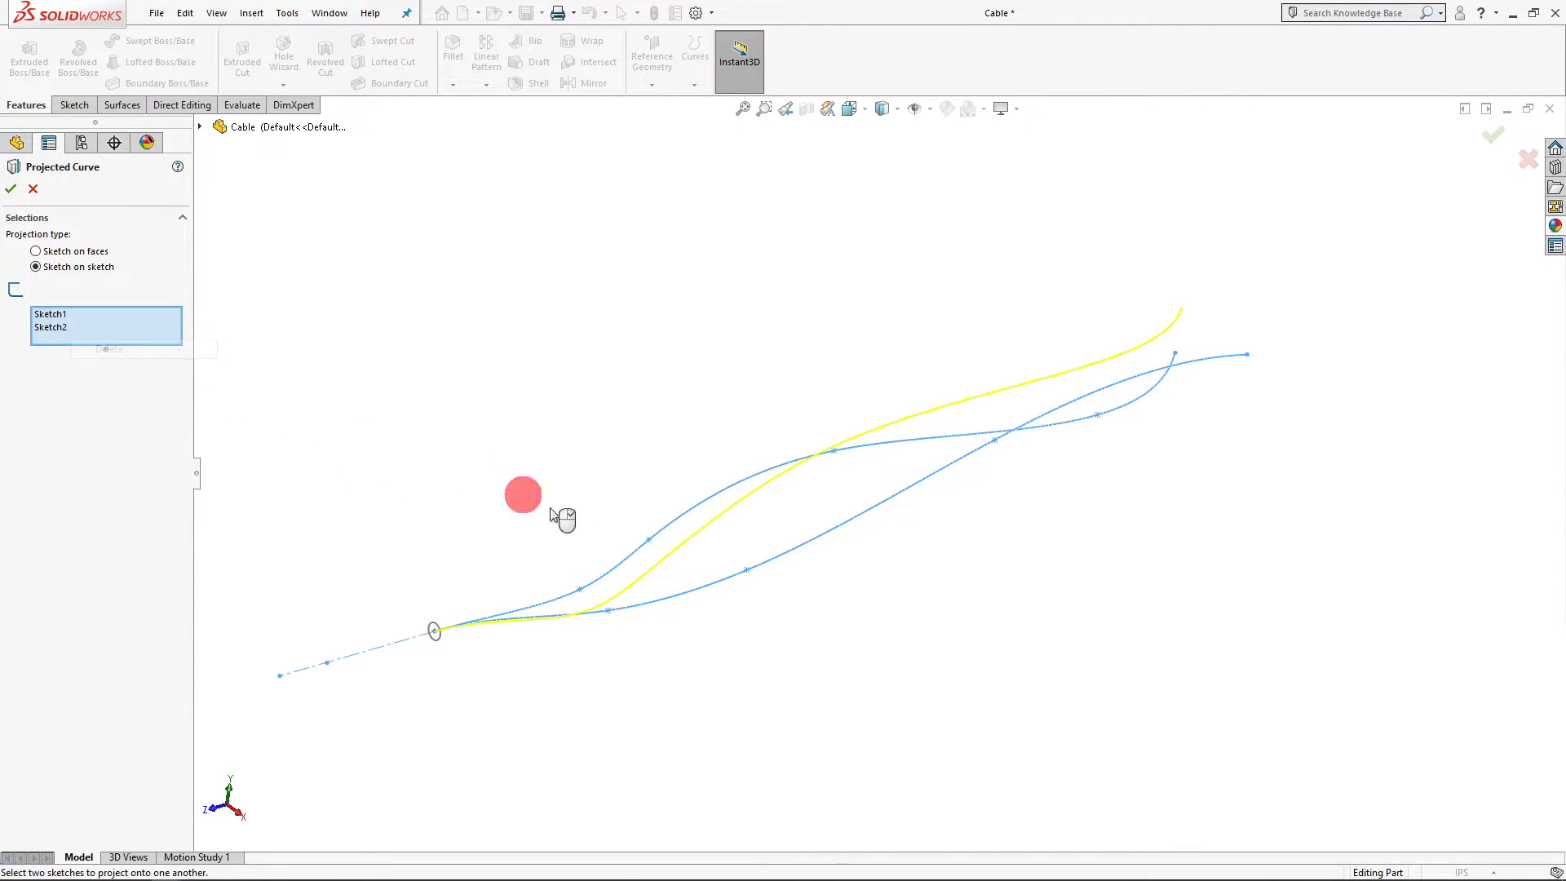
pyautogui.scroll(-2, 888, 451)
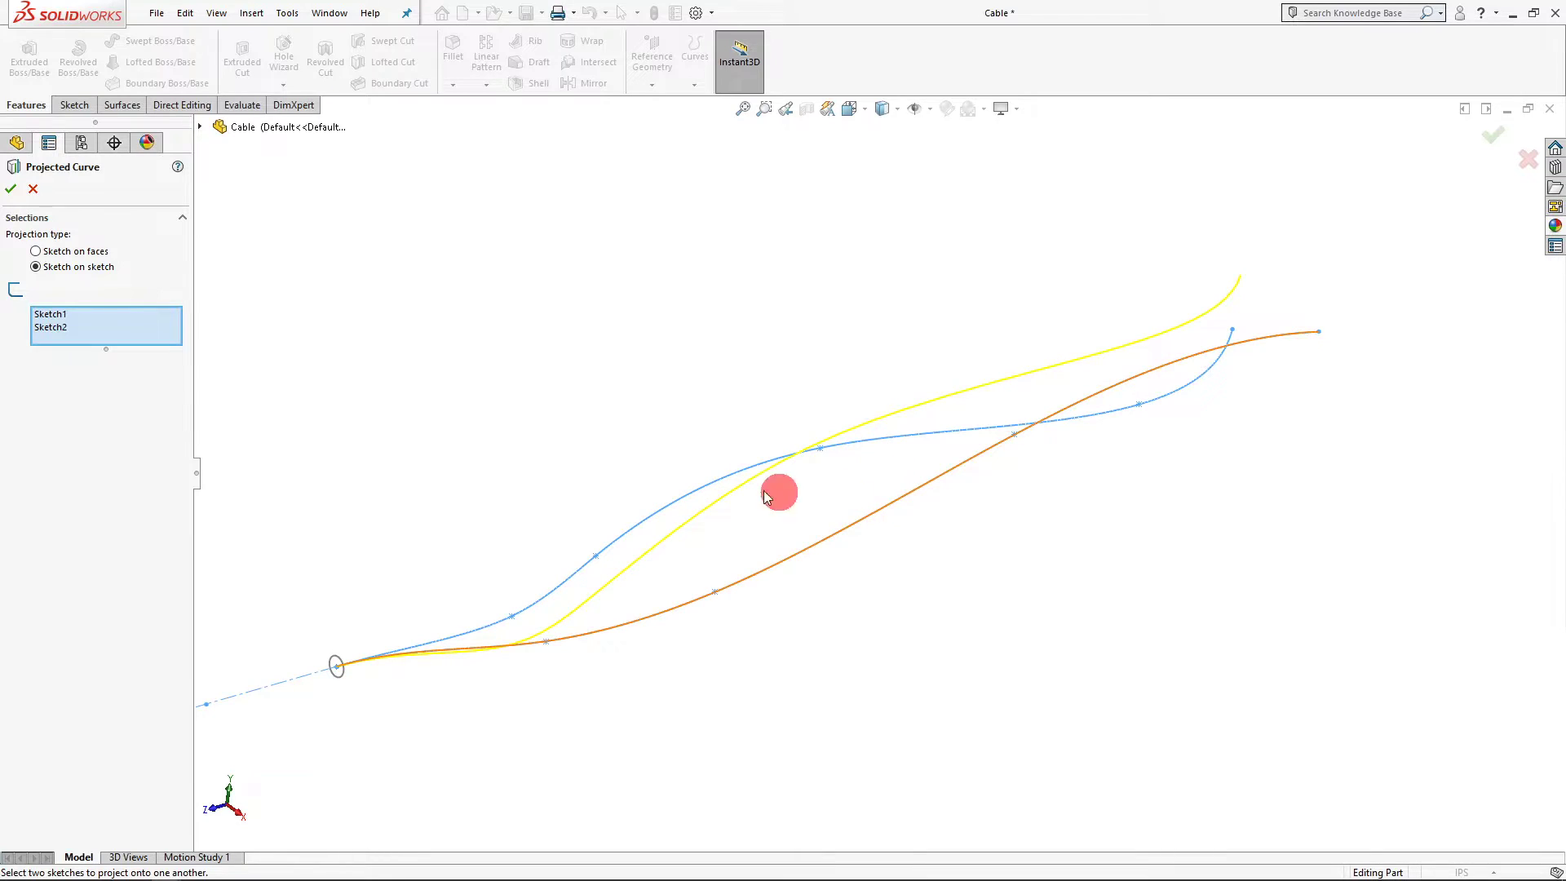
pyautogui.rightClick(135, 326)
pyautogui.click(155, 332)
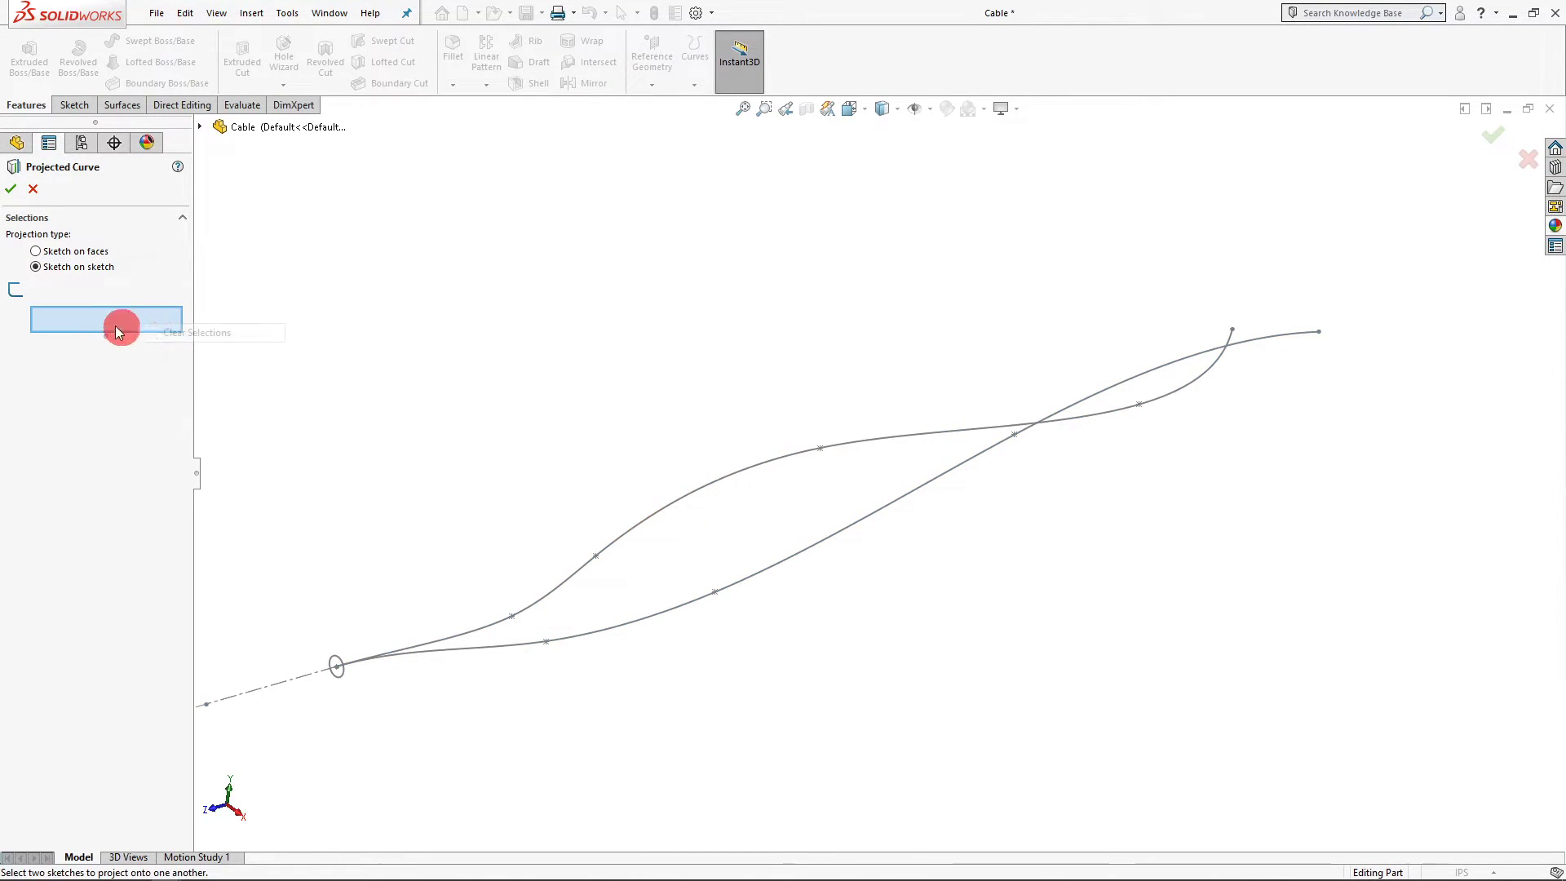
# Reselect spline sketches Sketch1 and Sketch2, check the preview, and confirm Curve1
pyautogui.click(682, 499)
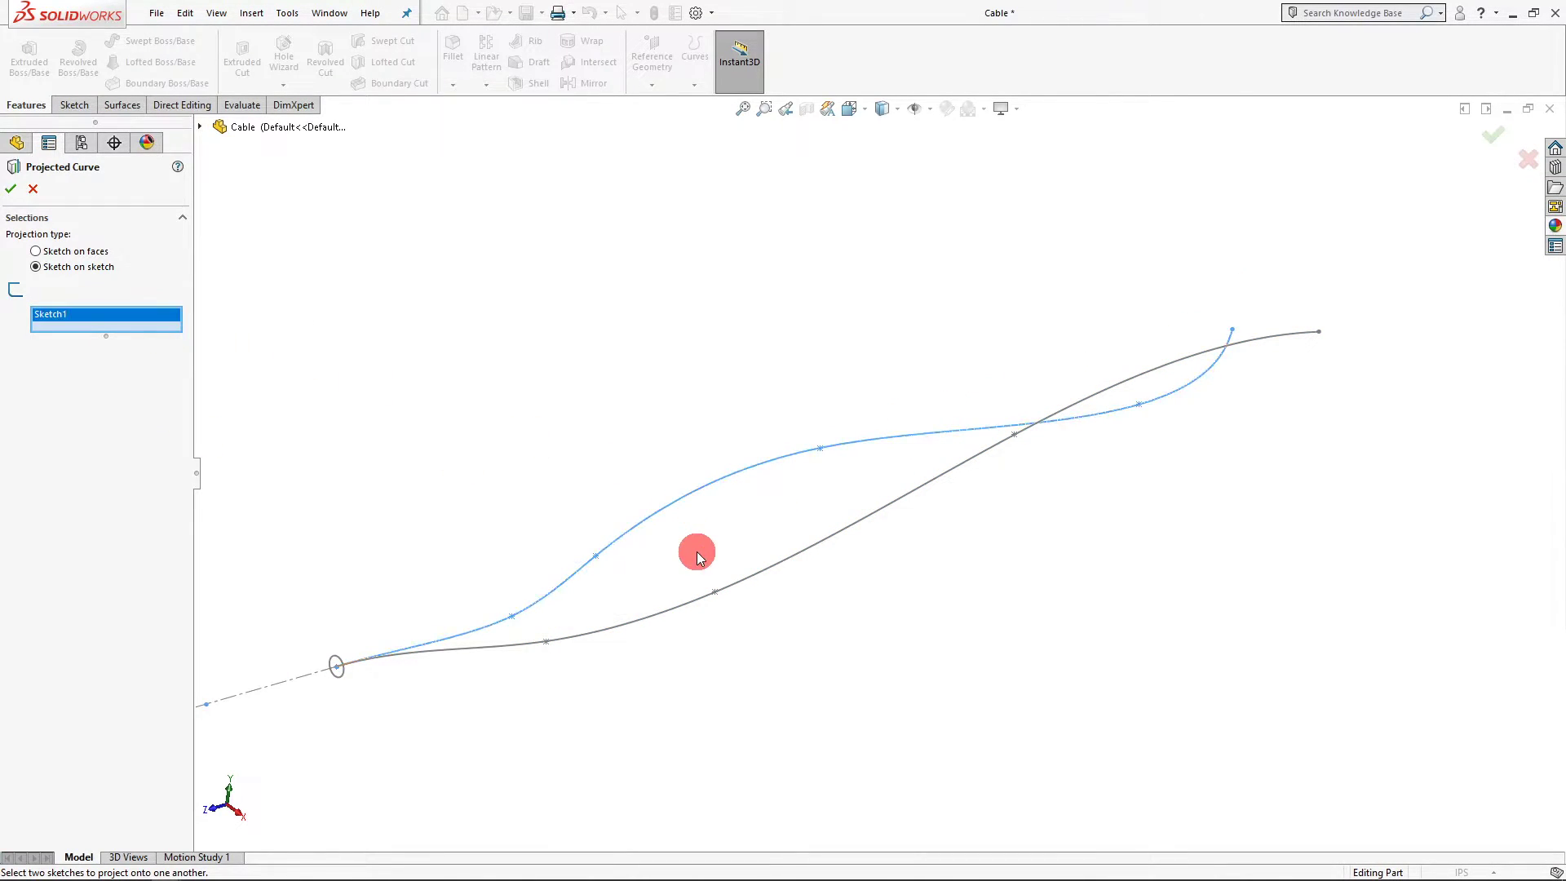
pyautogui.click(791, 553)
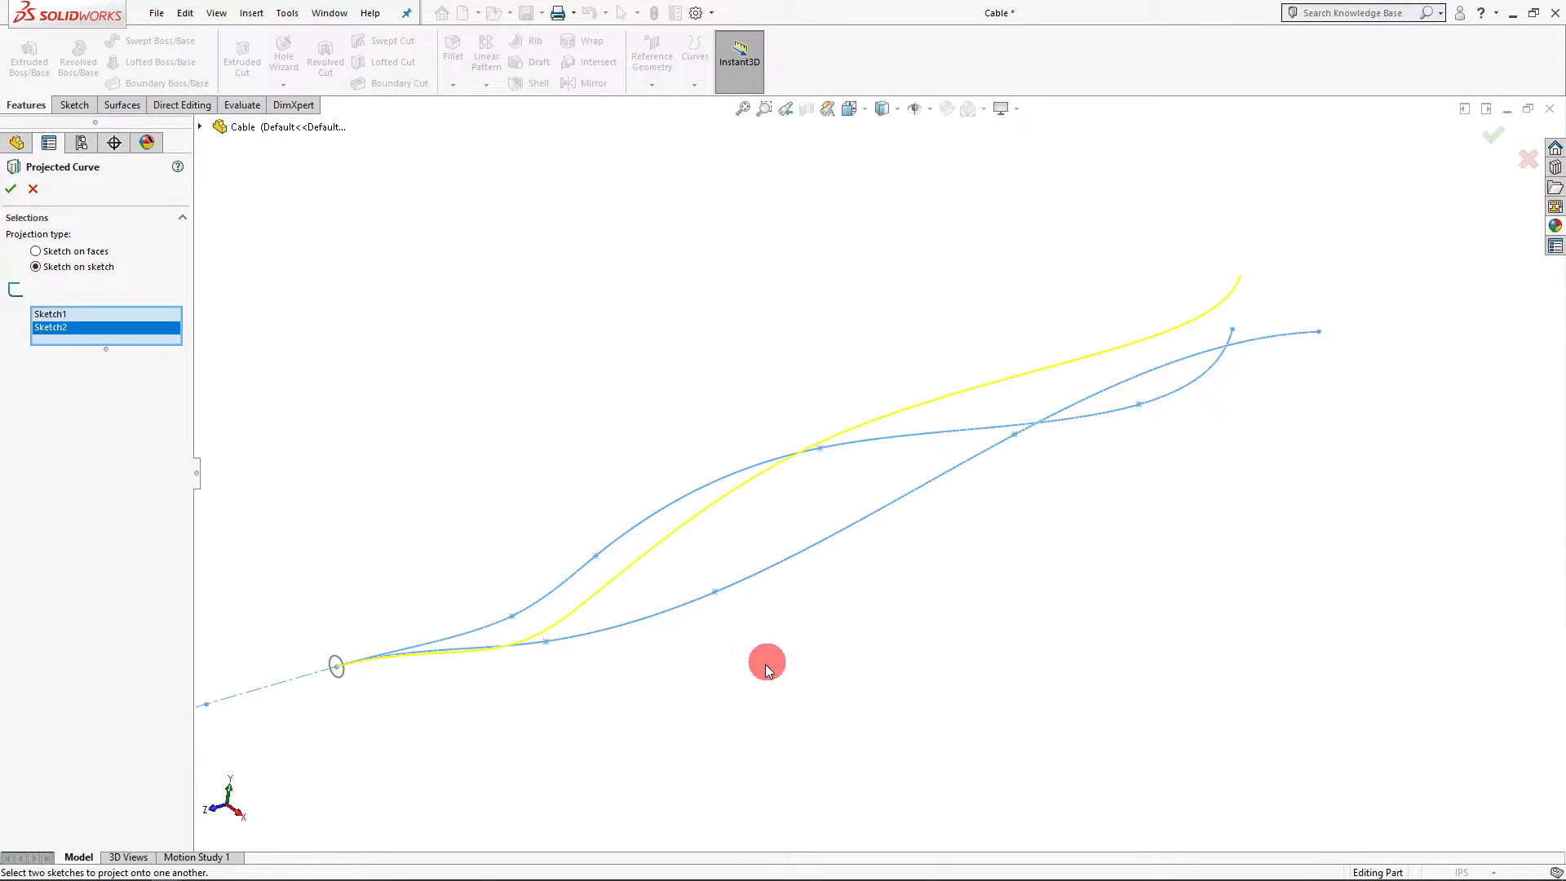
pyautogui.moveTo(765, 650)
pyautogui.mouseDown(button='middle')
pyautogui.moveTo(899, 531)
pyautogui.moveTo(938, 549)
pyautogui.moveTo(745, 535)
pyautogui.moveTo(762, 650)
pyautogui.moveTo(759, 586)
pyautogui.moveTo(894, 605)
pyautogui.moveTo(909, 653)
pyautogui.moveTo(977, 663)
pyautogui.moveTo(1025, 633)
pyautogui.moveTo(805, 587)
pyautogui.moveTo(785, 638)
pyautogui.moveTo(829, 678)
pyautogui.moveTo(823, 635)
pyautogui.mouseUp(button='middle')
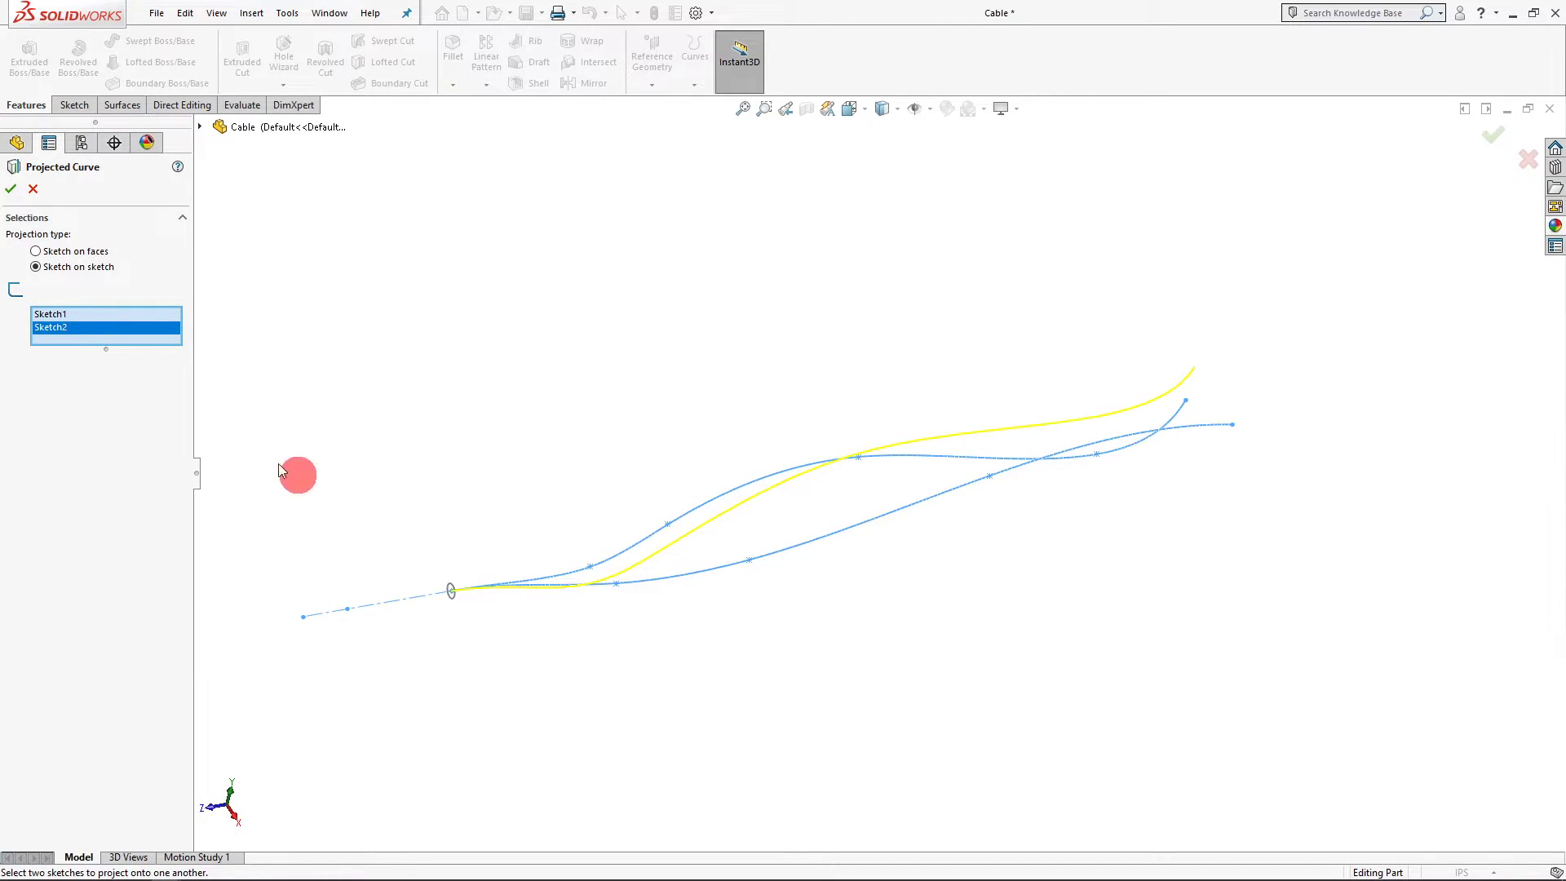
pyautogui.moveTo(639, 489)
pyautogui.mouseDown(button='middle')
pyautogui.moveTo(845, 519)
pyautogui.moveTo(785, 518)
pyautogui.mouseUp(button='middle')
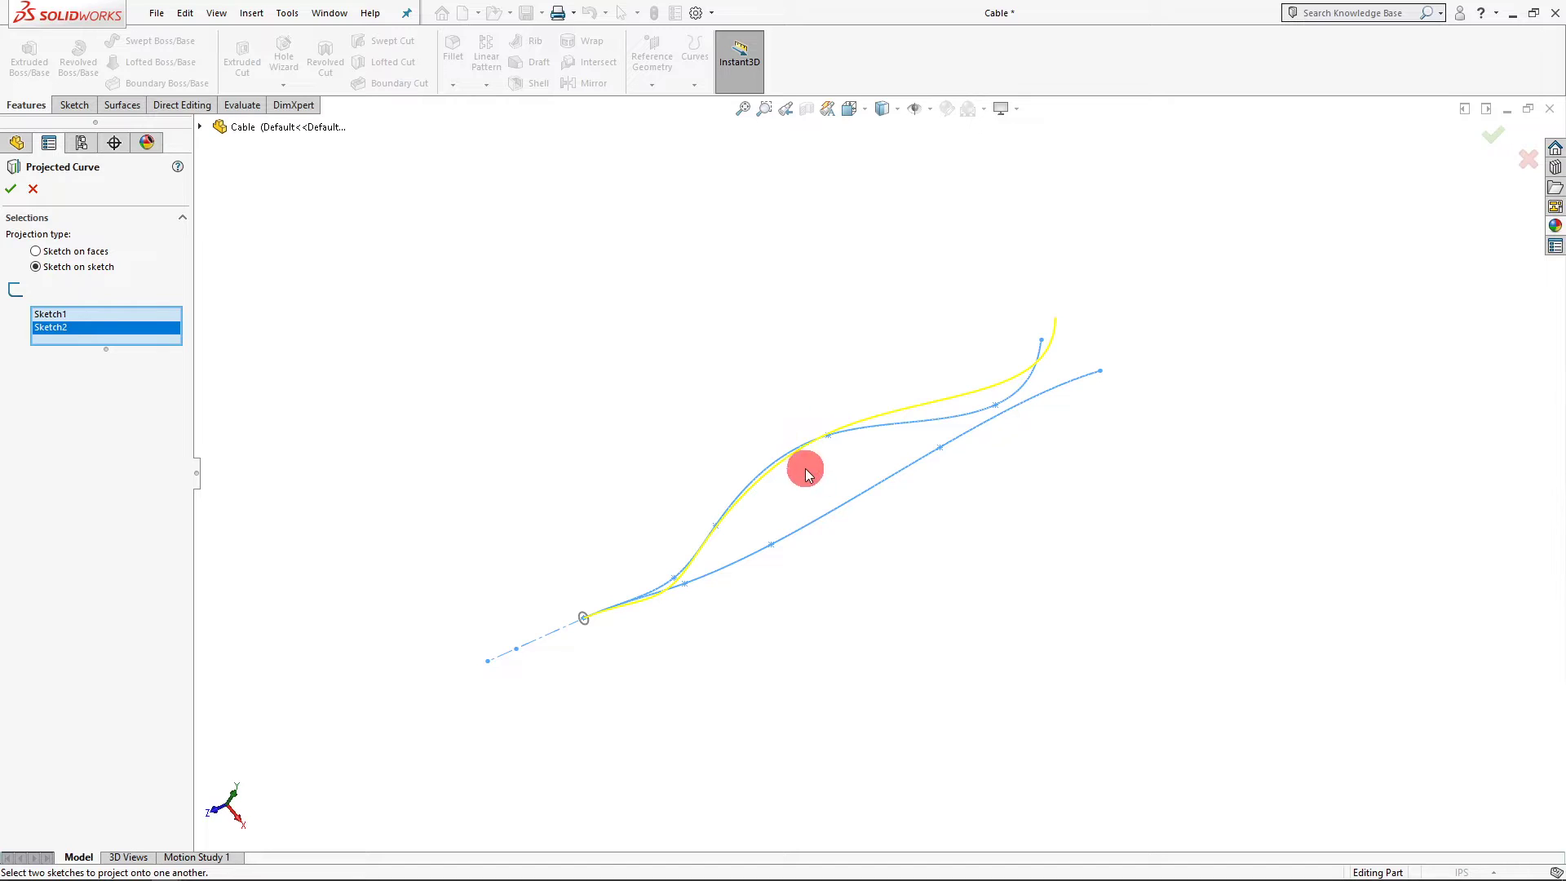
pyautogui.click(14, 194)
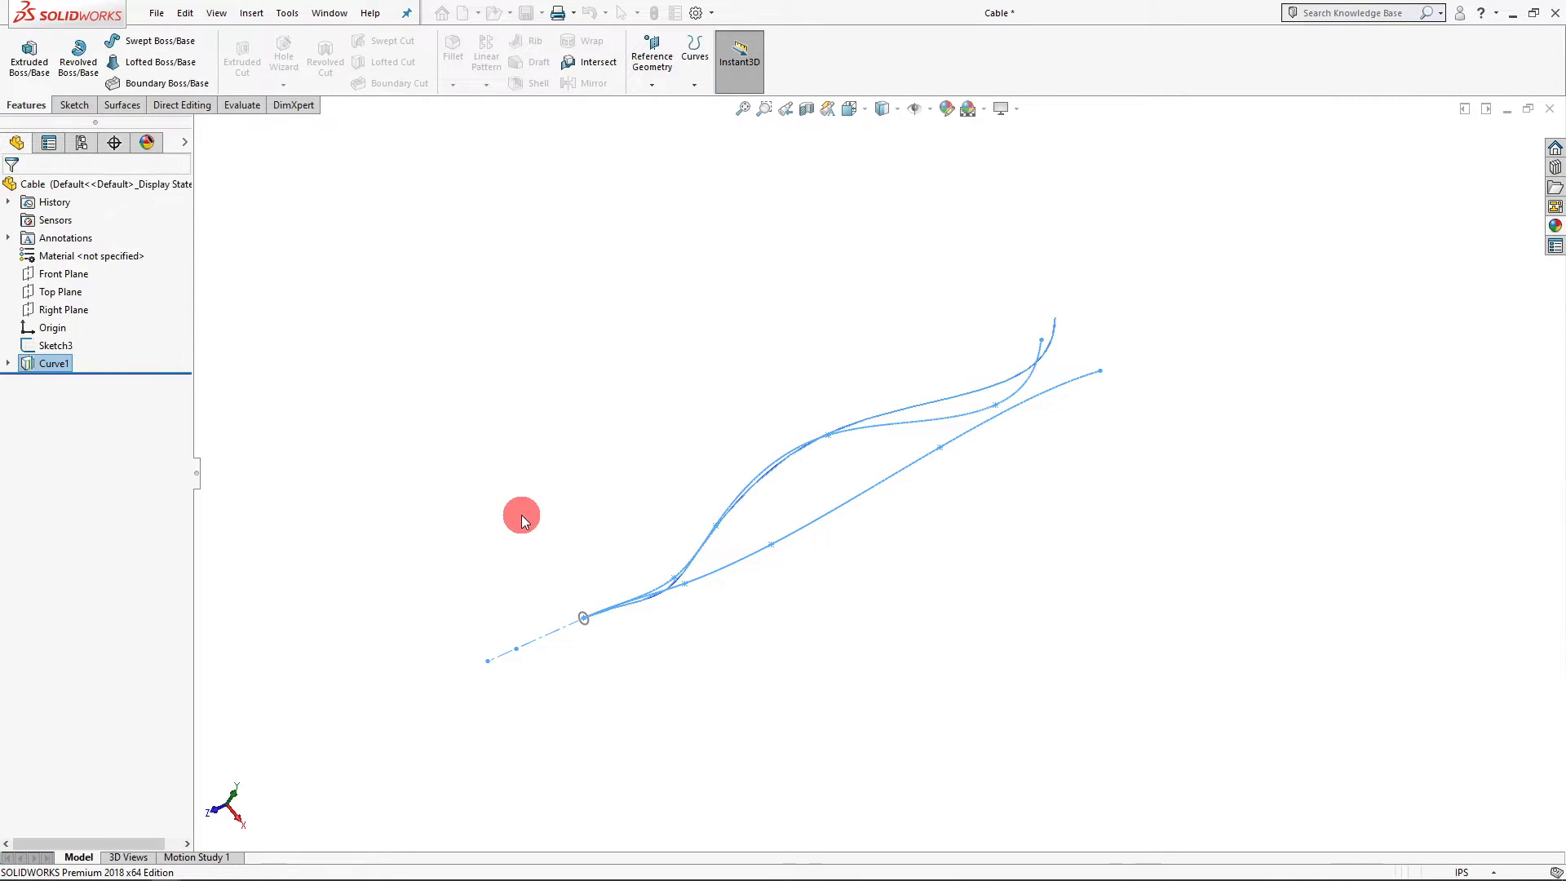
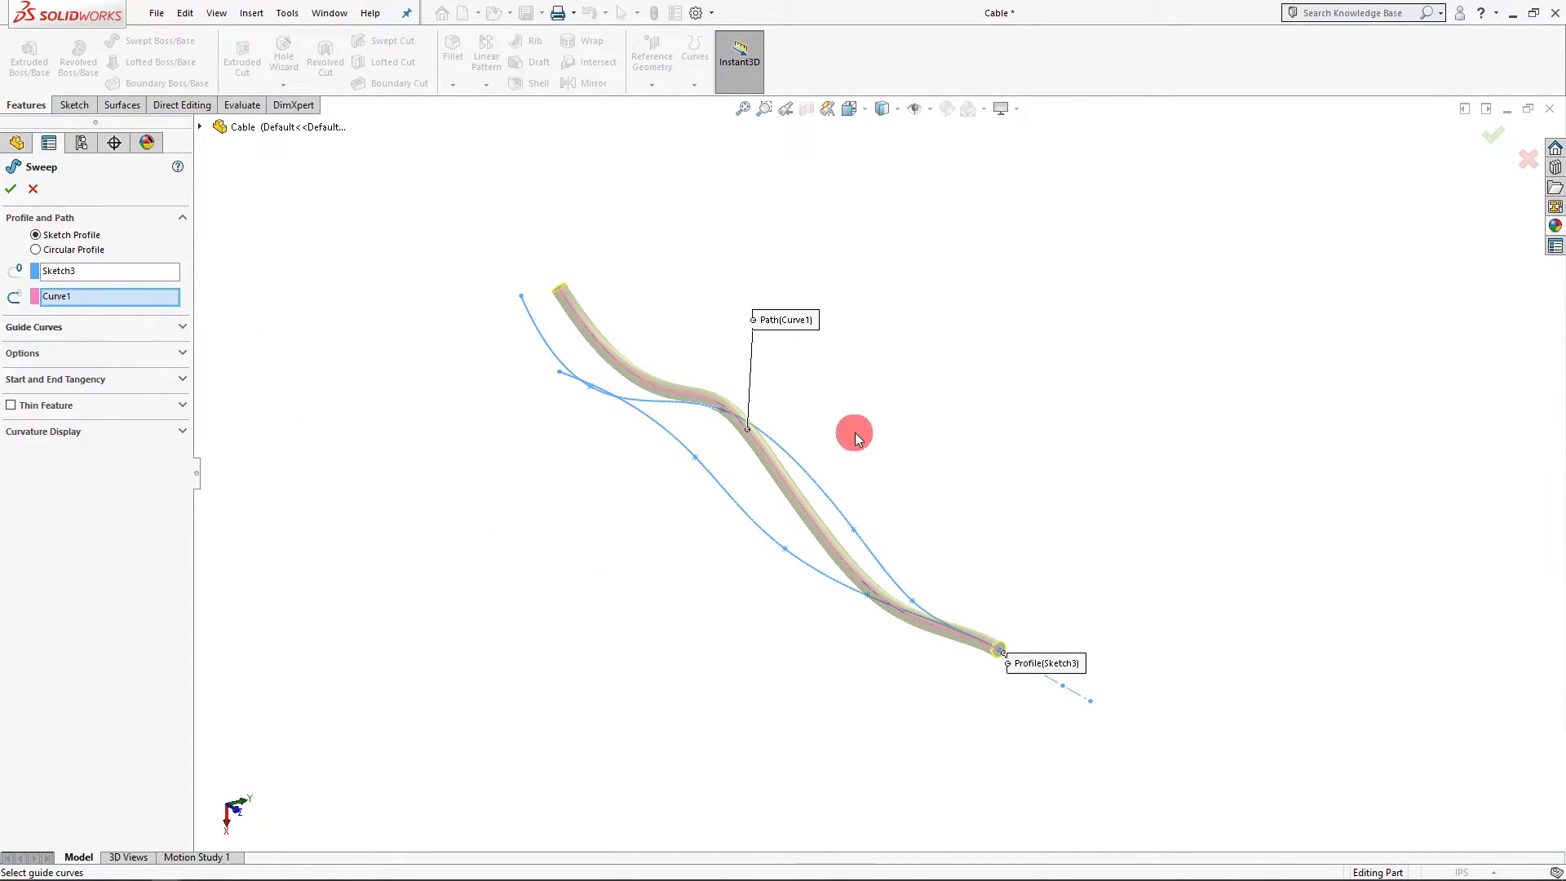
# Zoom the view to check the Sweep preview of the Sketch3 profile along Curve1
pyautogui.scroll(-2, 852, 436)
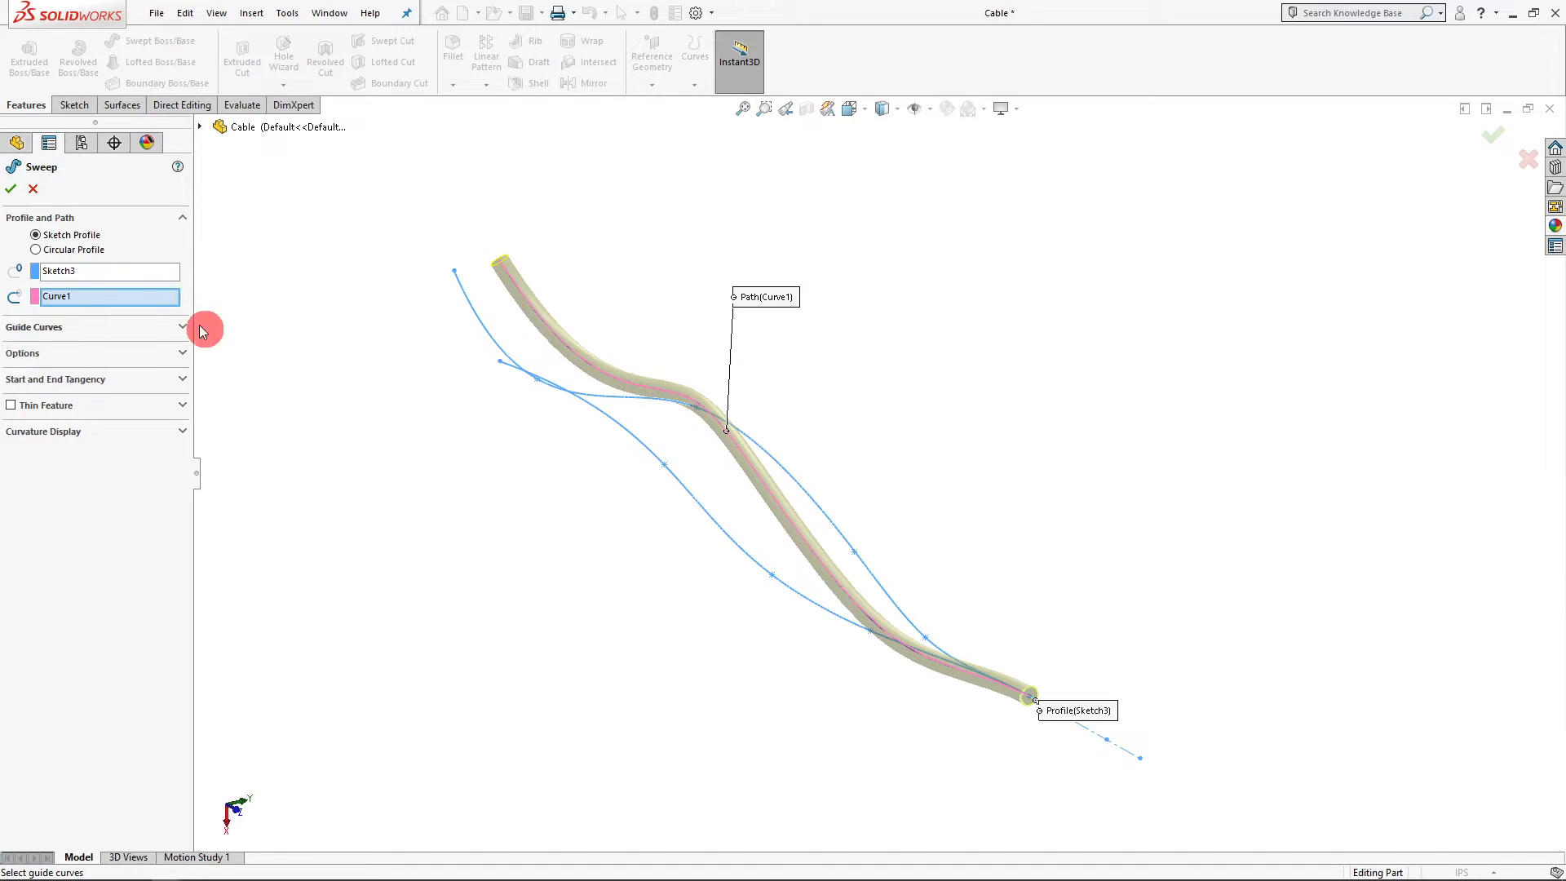
pyautogui.scroll(-3, 1031, 675)
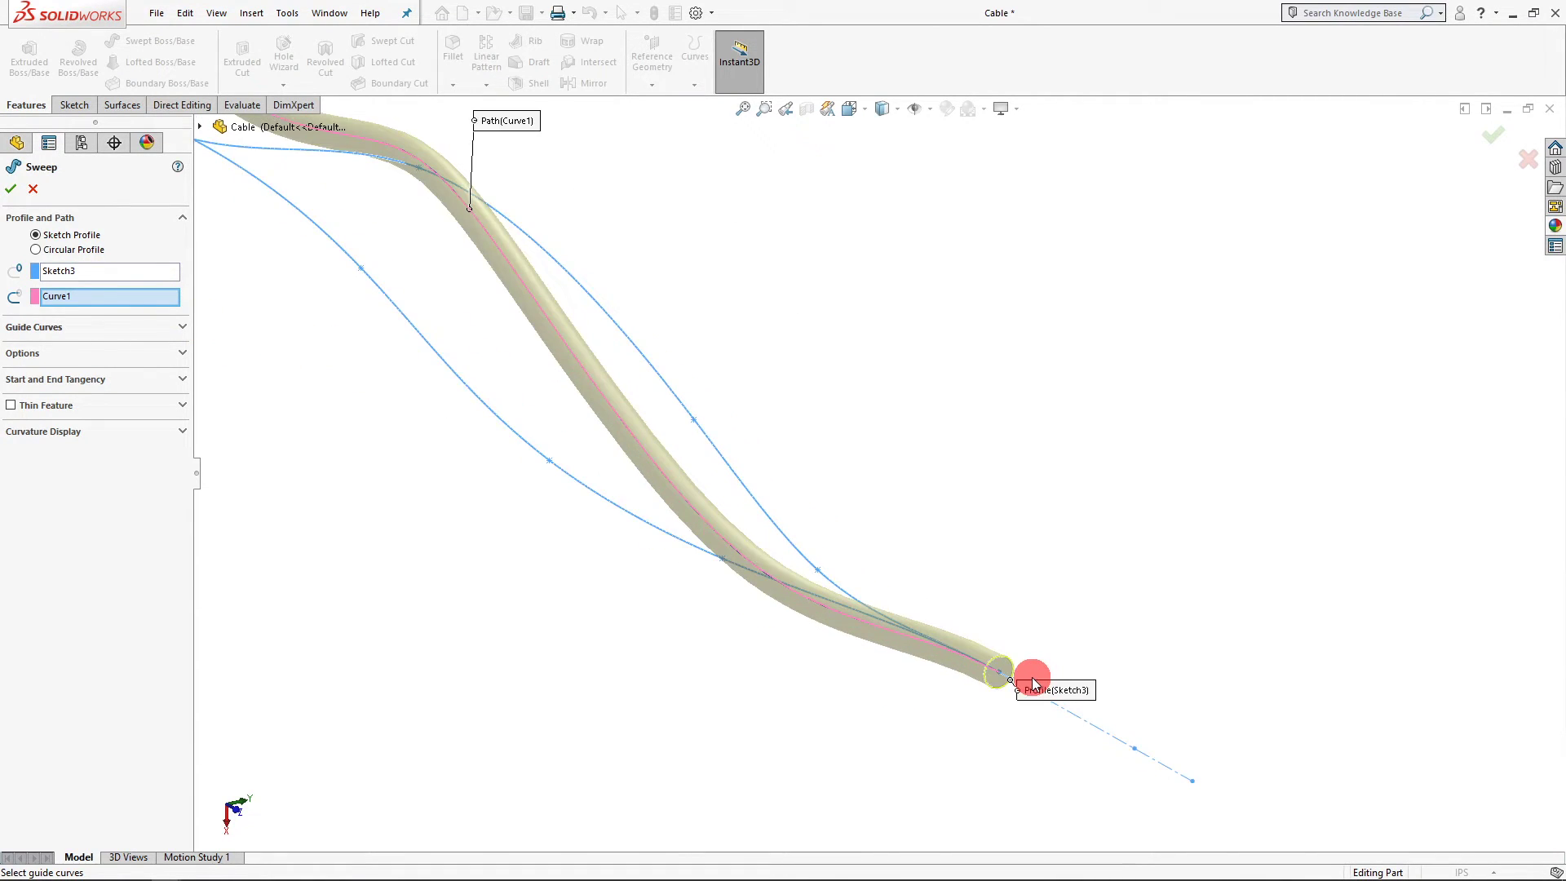
pyautogui.scroll(3, 930, 425)
pyautogui.scroll(-2, 642, 211)
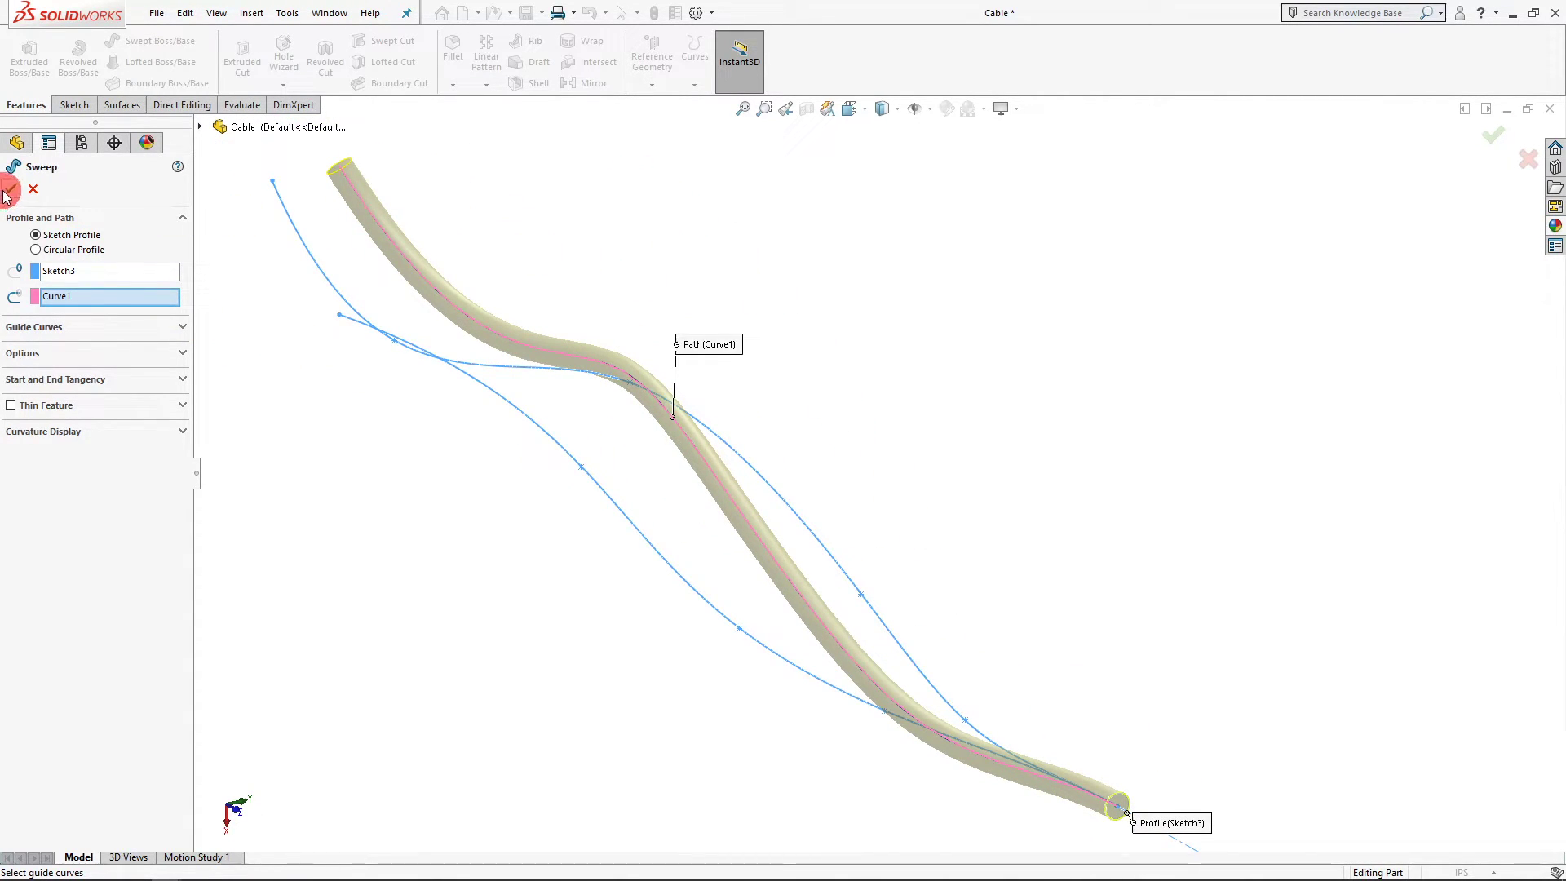
# Accept the sweep to create Sweep1 and view the cable from the right side
pyautogui.press('Return')
pyautogui.scroll(3, 581, 487)
pyautogui.moveTo(580, 486); pyautogui.dragTo(548, 435, button='middle')
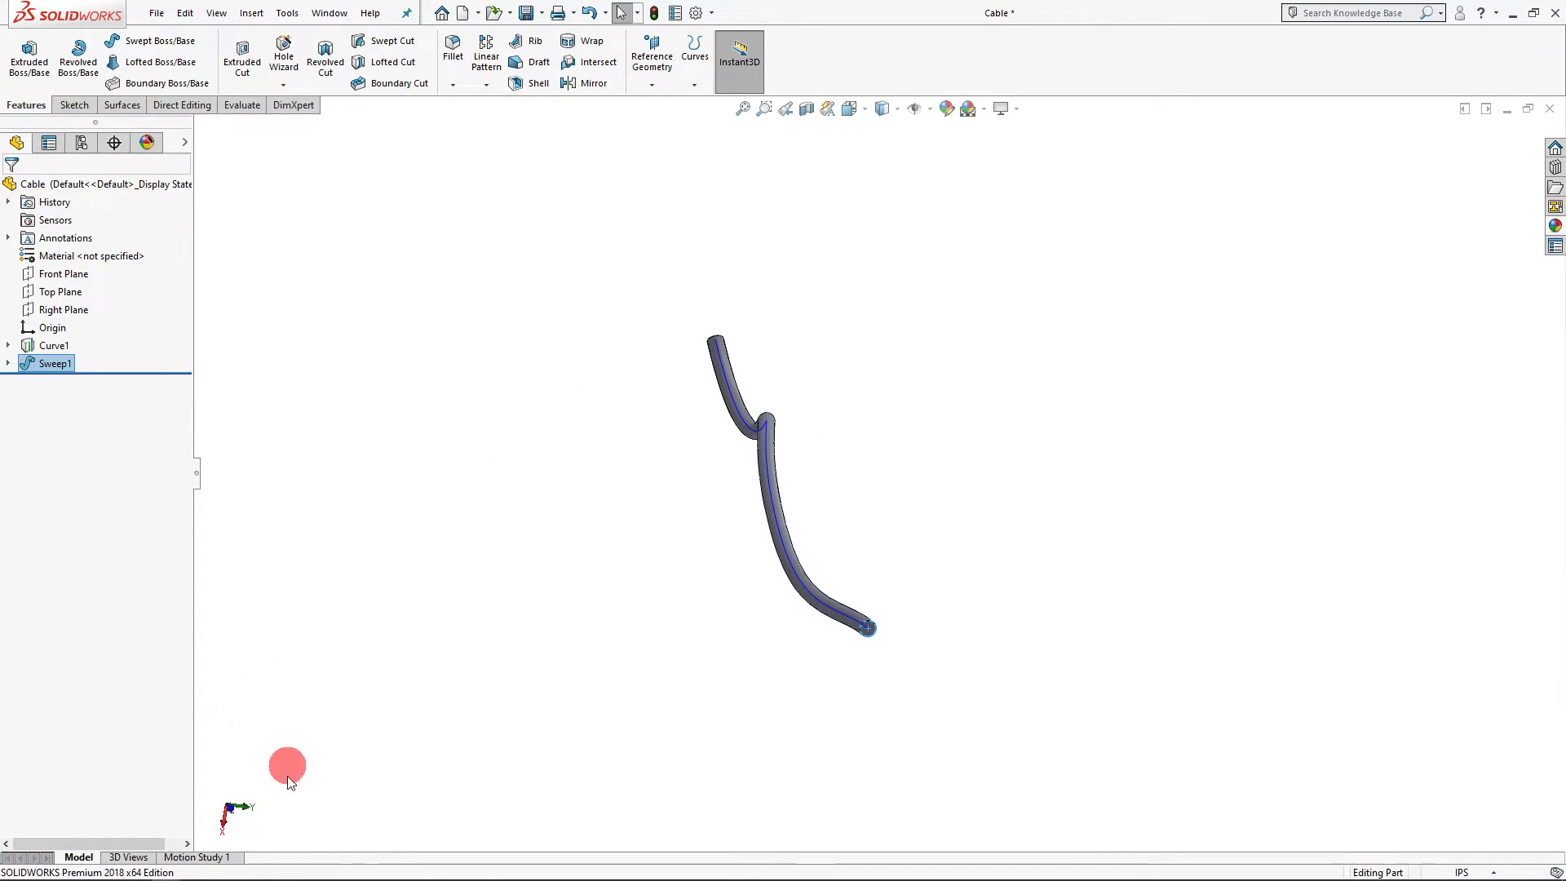
pyautogui.click(226, 823)
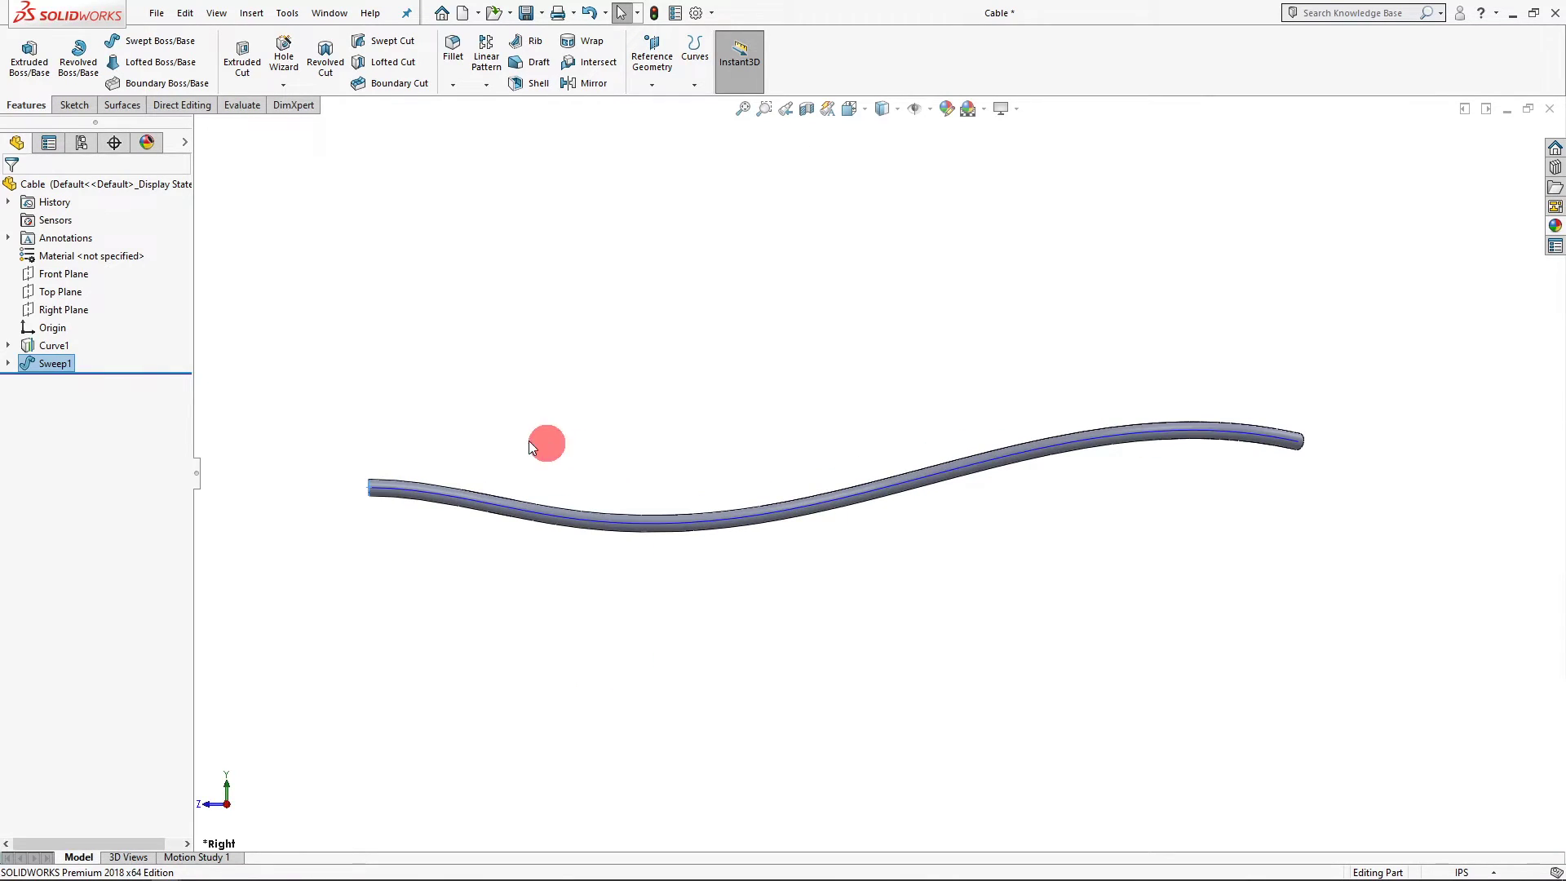
# Inspect profile Sketch3 (.43) and path sketches Sketch2 and Sketch1 (24.00 each)
pyautogui.click(8, 364)
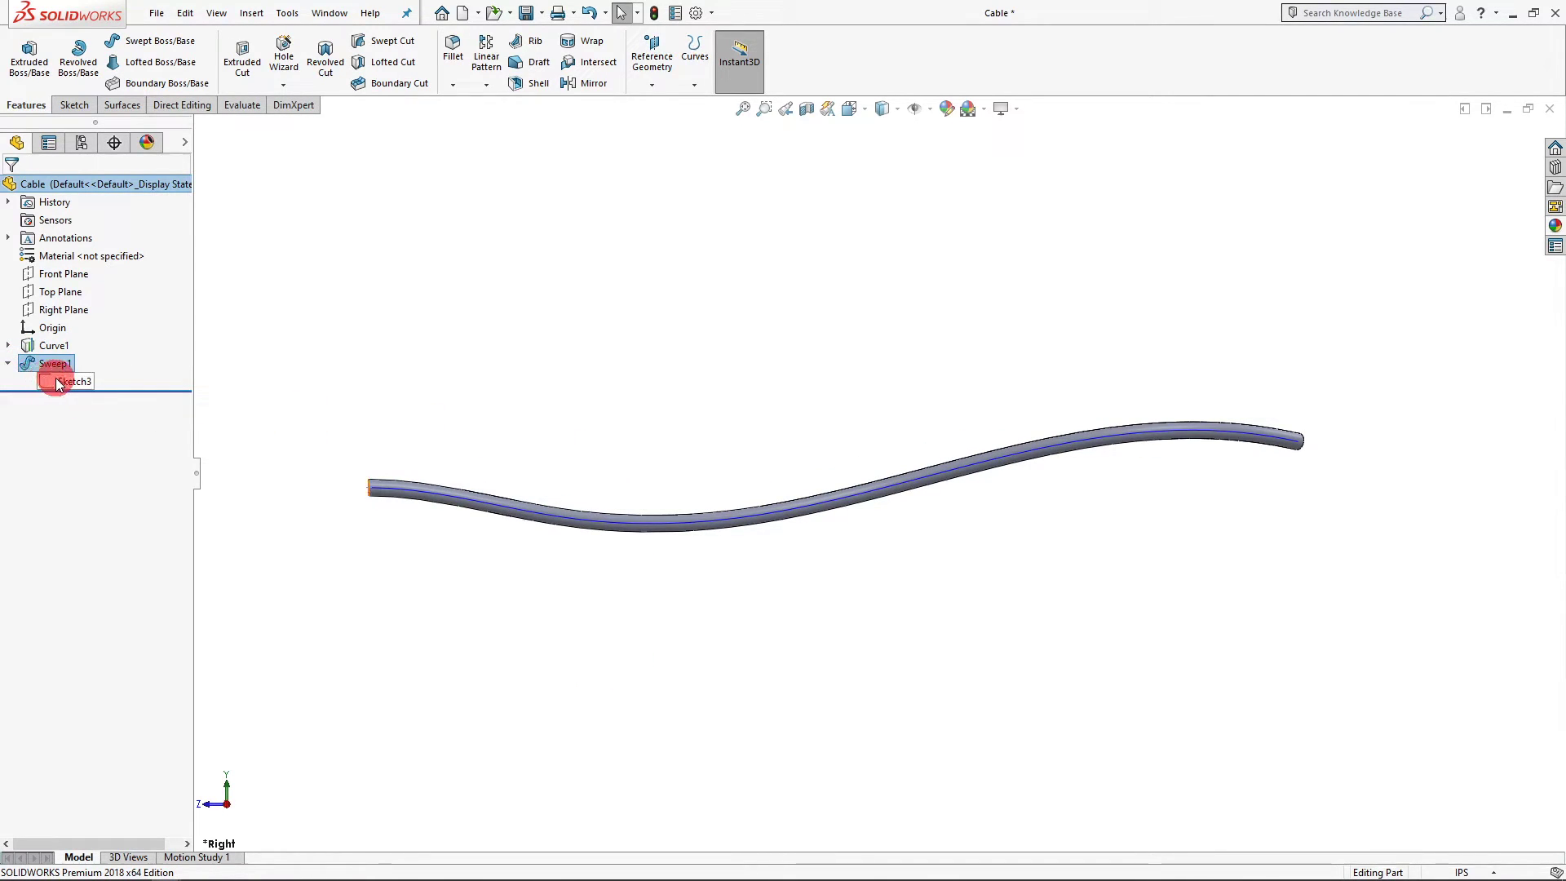
pyautogui.click(57, 384)
pyautogui.click(8, 346)
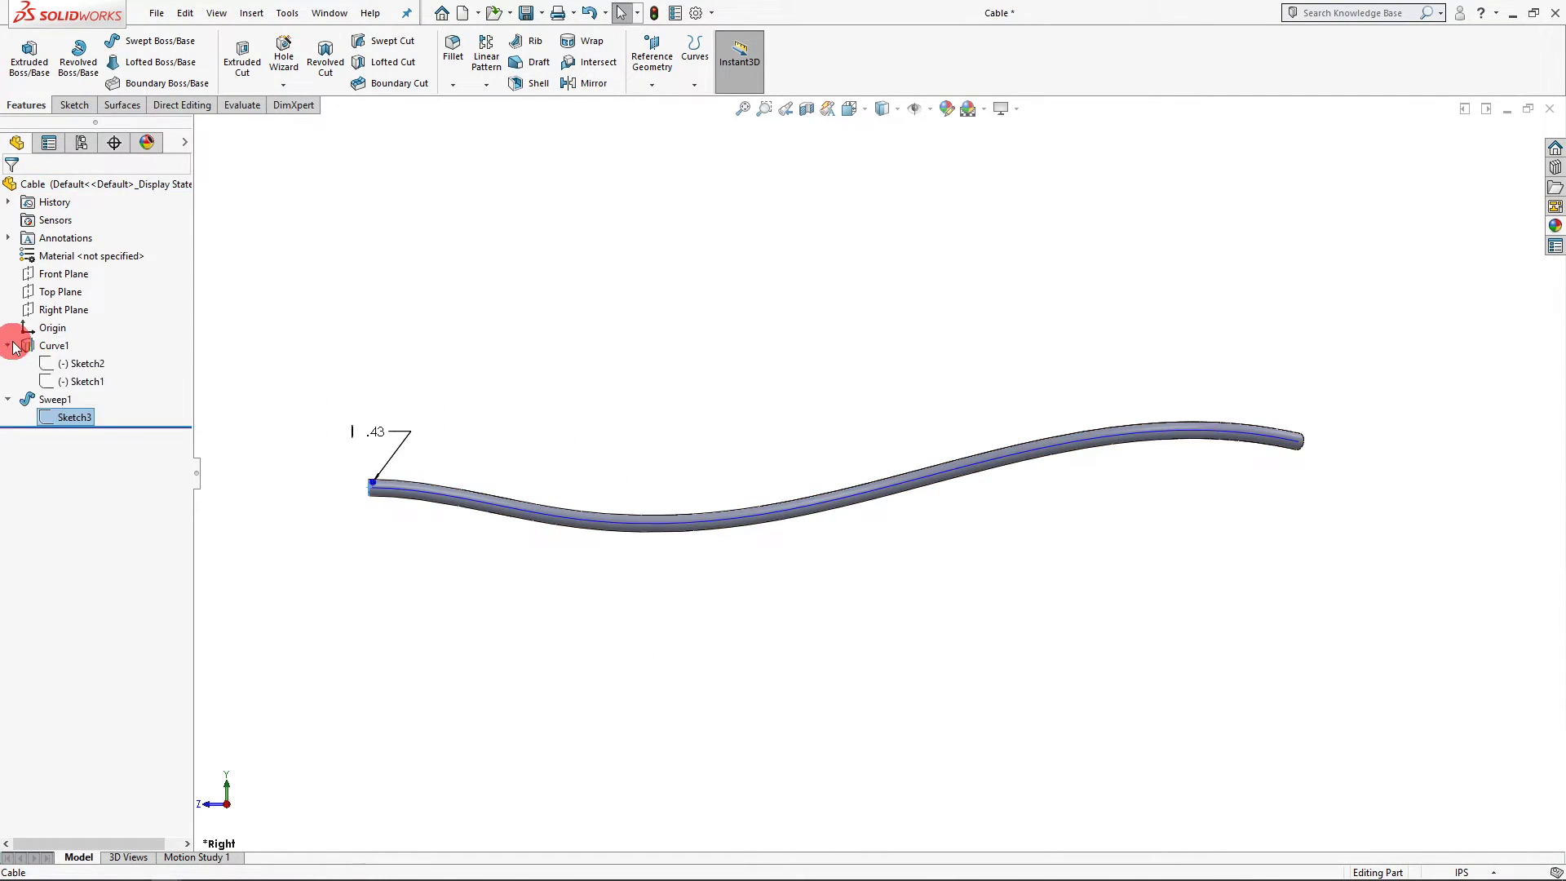
pyautogui.click(65, 363)
pyautogui.scroll(1, 854, 629)
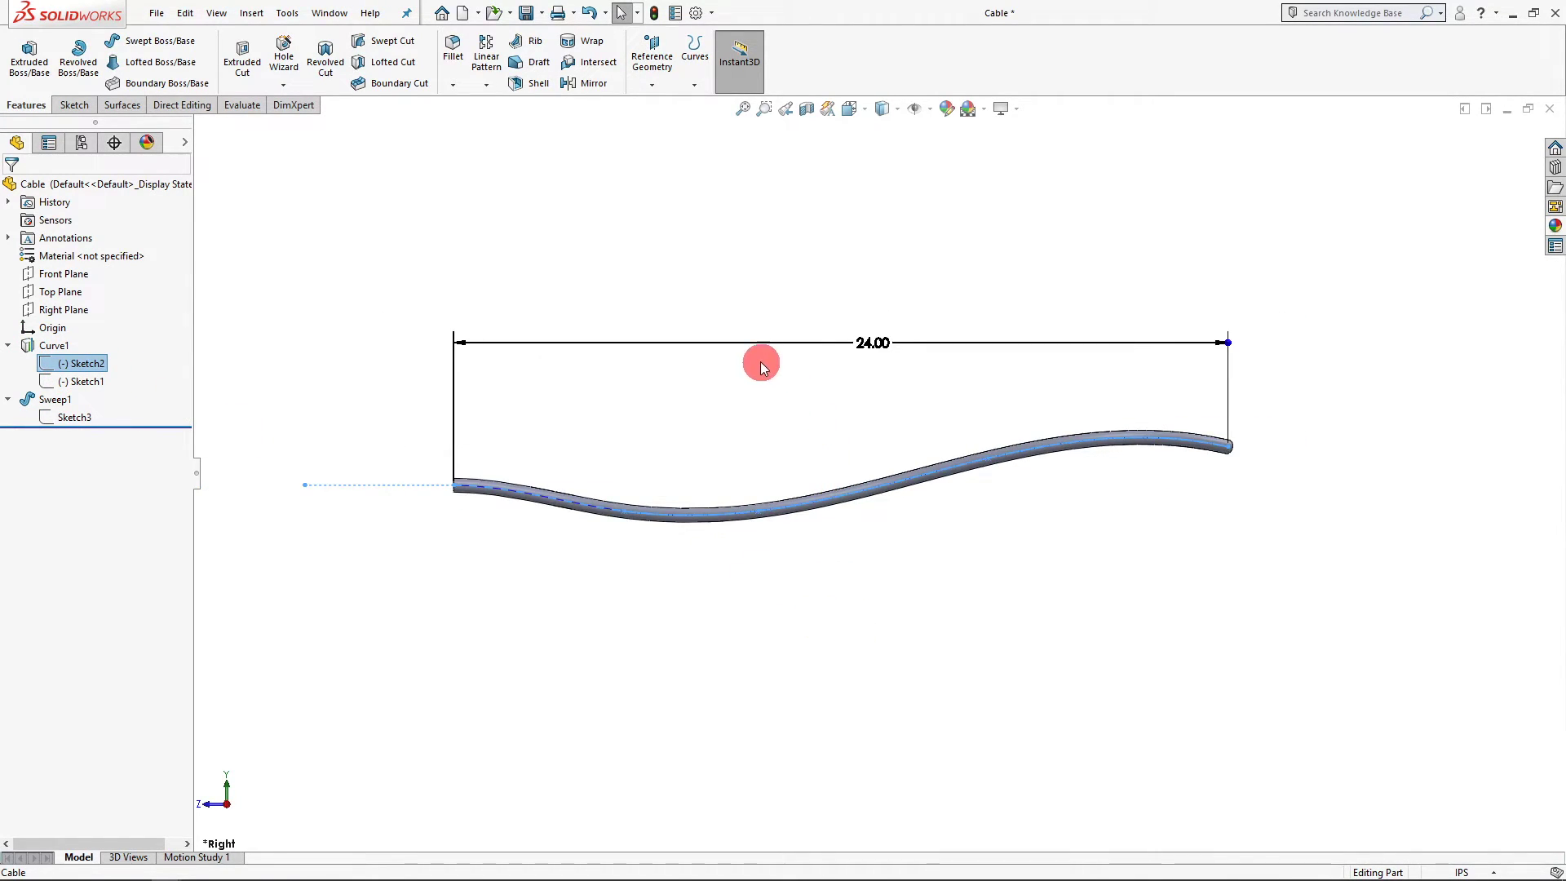
pyautogui.scroll(-2, 761, 364)
pyautogui.click(471, 529)
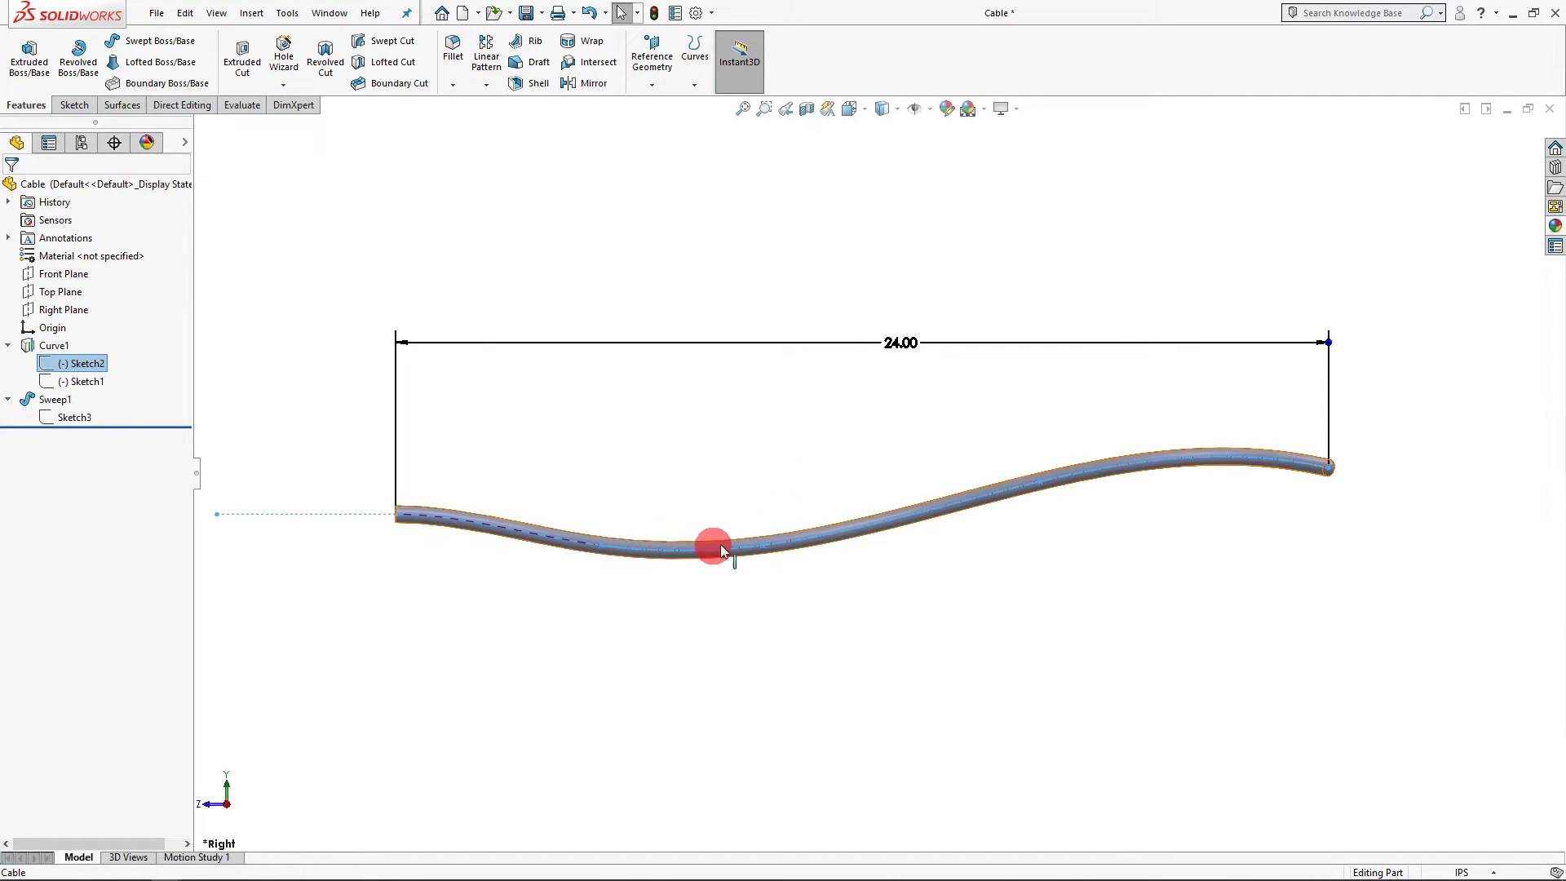
pyautogui.click(228, 784)
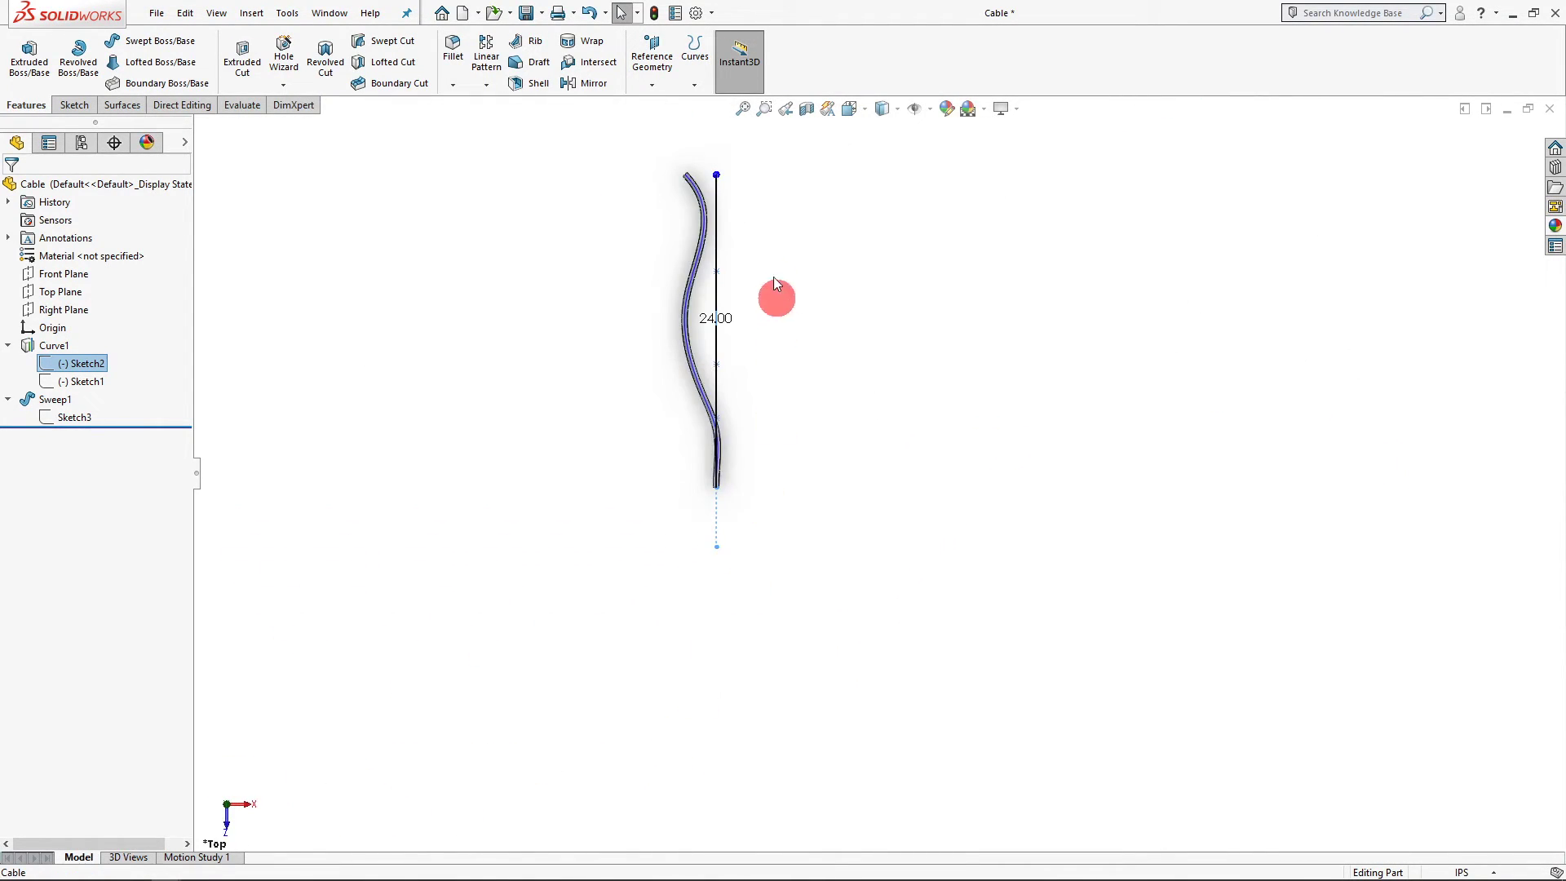
pyautogui.click(90, 384)
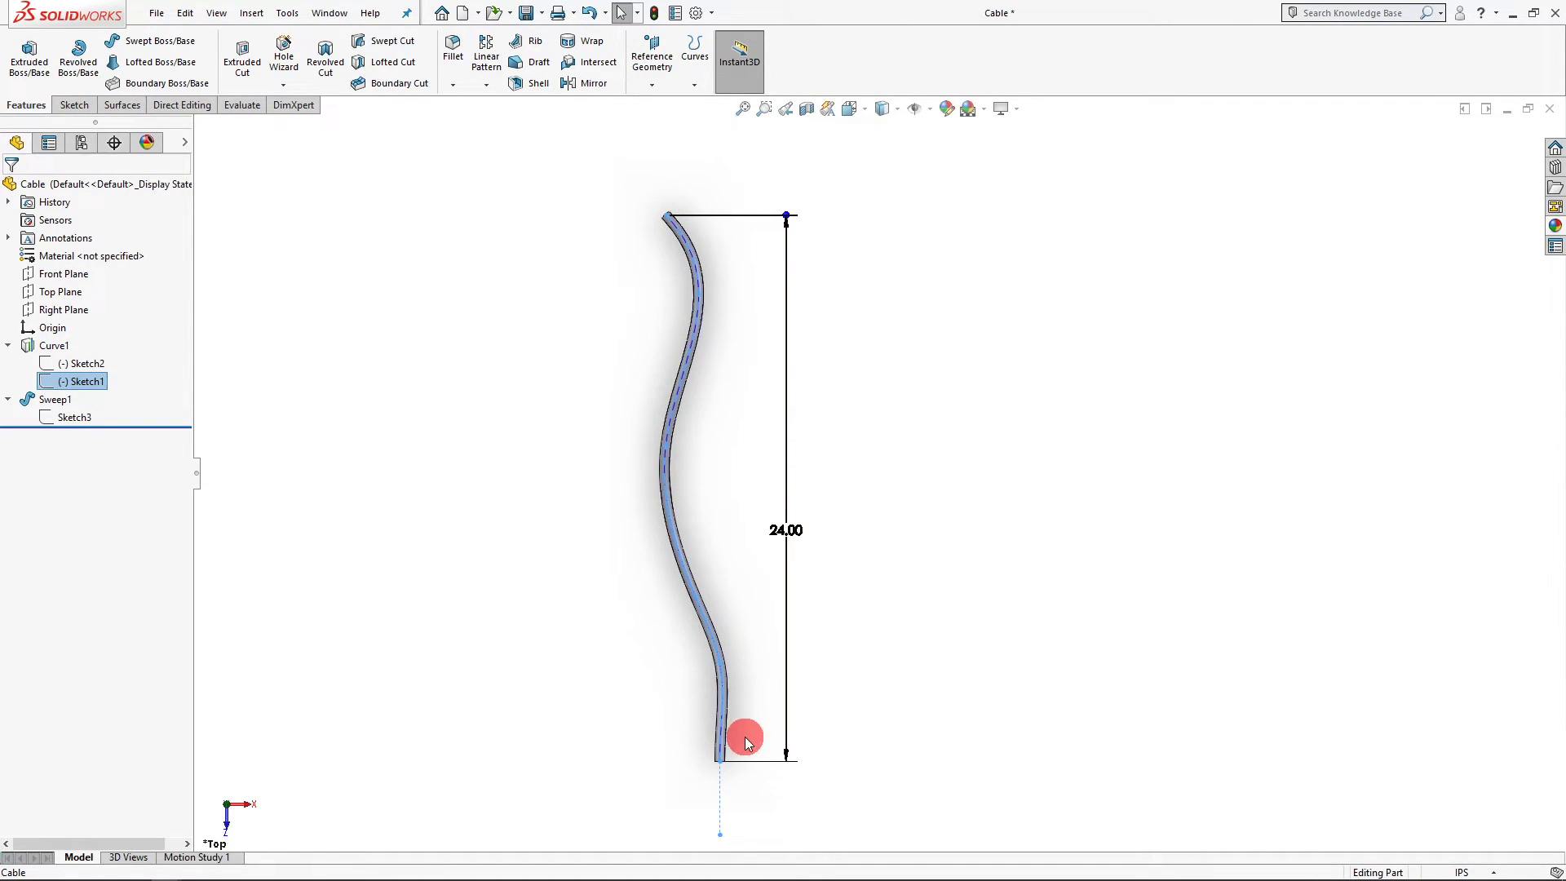
# Orbit the cable into a tilted perspective, then return to selection mode
pyautogui.moveTo(934, 652); pyautogui.dragTo(851, 487, button='middle')
pyautogui.moveTo(851, 488)
pyautogui.mouseDown()
pyautogui.moveTo(875, 489)
pyautogui.moveTo(762, 556)
pyautogui.moveTo(783, 532)
pyautogui.moveTo(683, 518)
pyautogui.moveTo(734, 517)
pyautogui.moveTo(710, 500)
pyautogui.moveTo(751, 535)
pyautogui.moveTo(869, 552)
pyautogui.moveTo(702, 542)
pyautogui.moveTo(644, 559)
pyautogui.moveTo(691, 583)
pyautogui.moveTo(709, 629)
pyautogui.moveTo(685, 588)
pyautogui.moveTo(804, 598)
pyautogui.mouseUp()
pyautogui.rightClick(876, 489)
pyautogui.click(849, 530)
pyautogui.press('Escape')
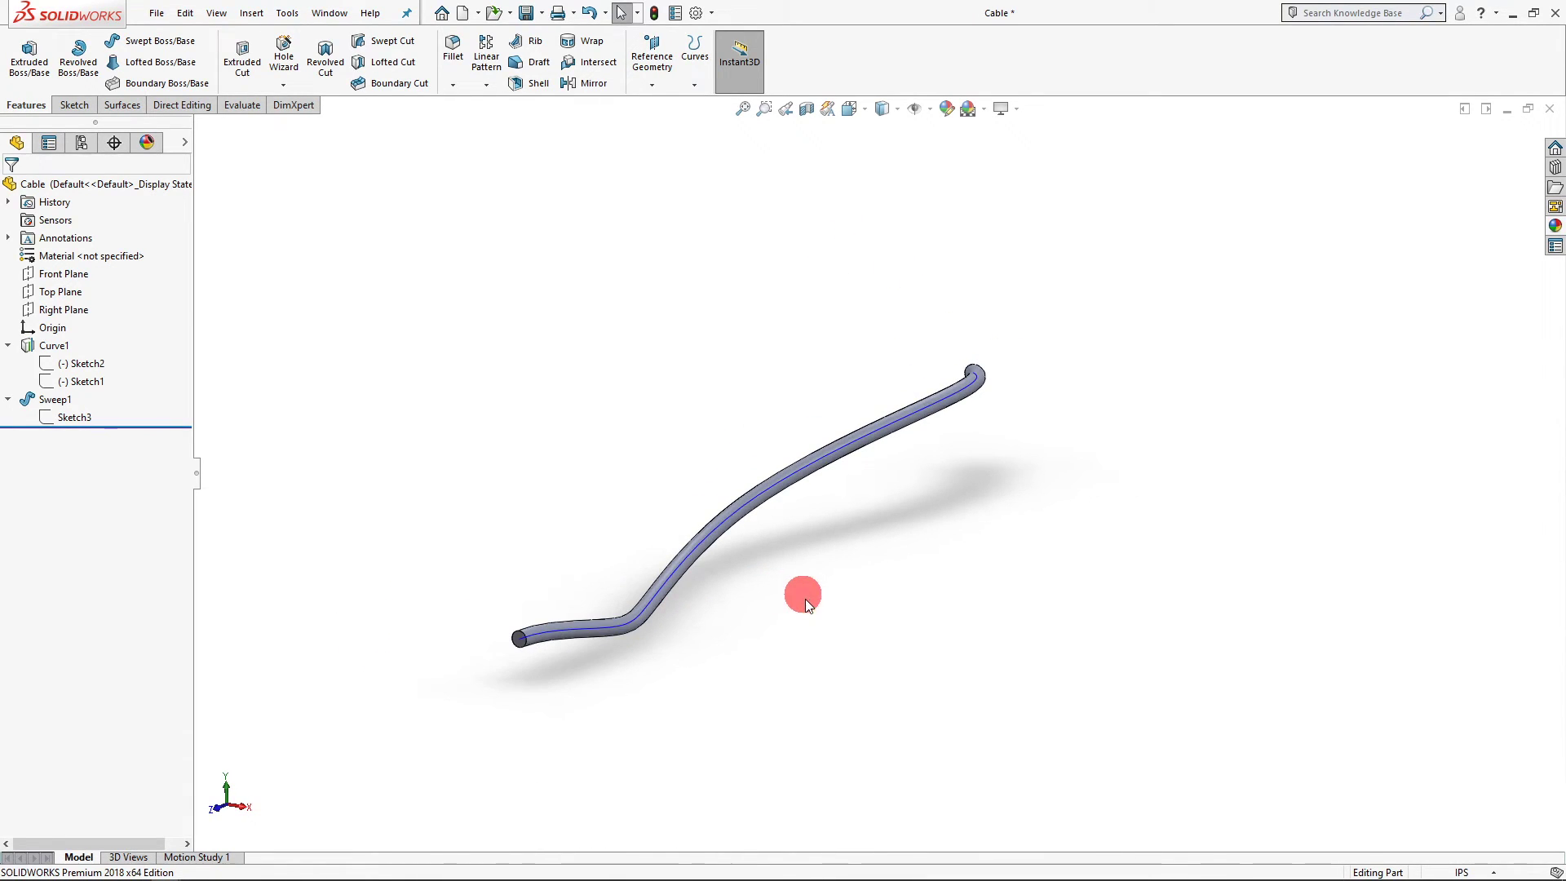
# Save the Cable part and create a new Assembly document
pyautogui.click(525, 14)
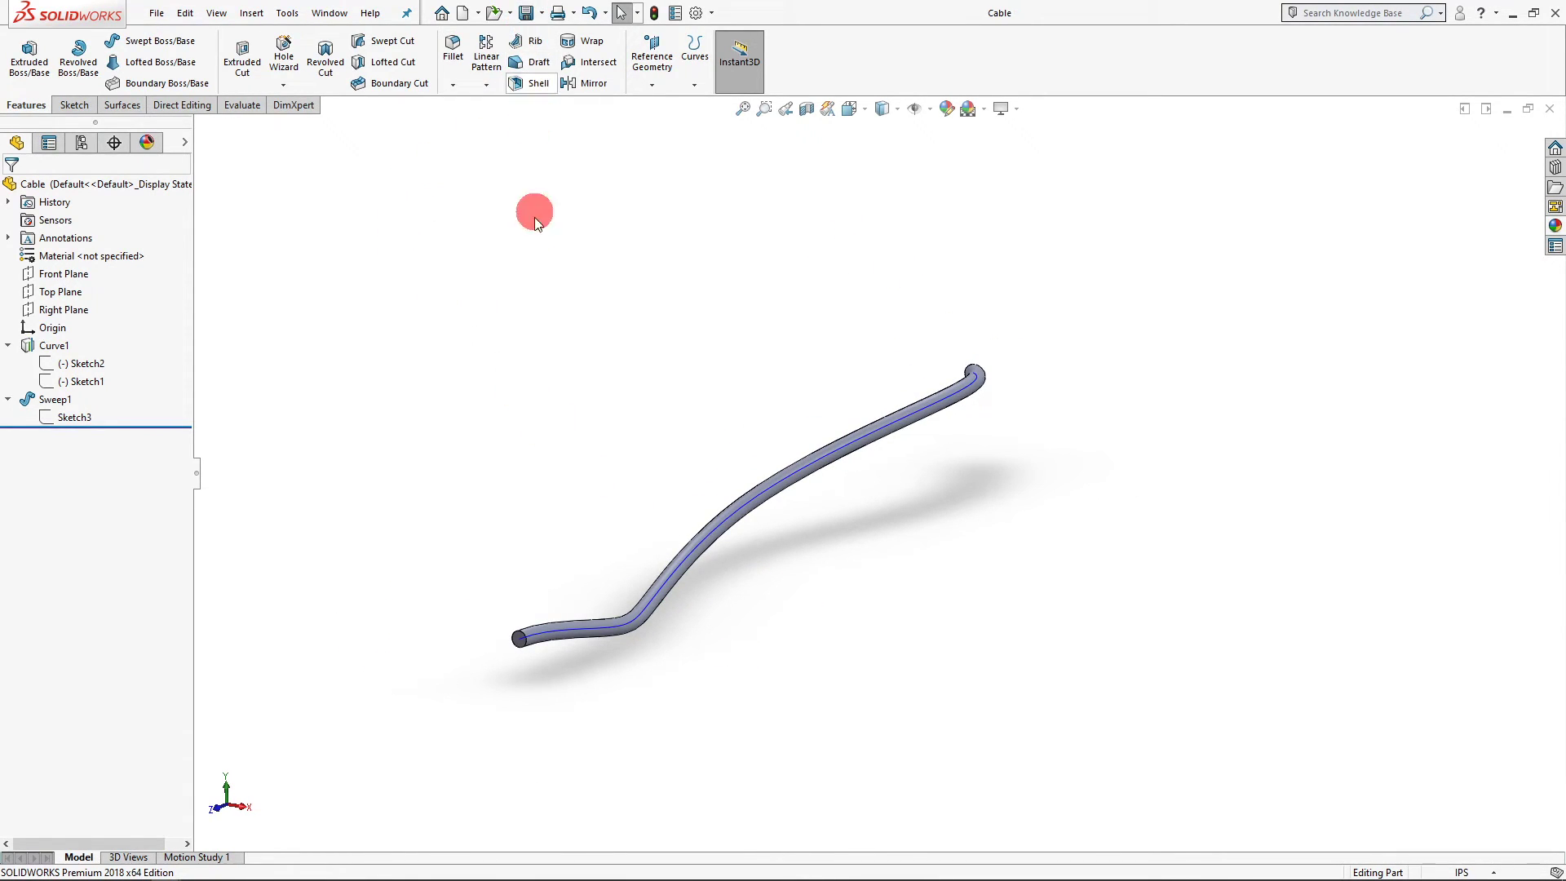
pyautogui.moveTo(528, 276); pyautogui.dragTo(638, 315, button='middle')
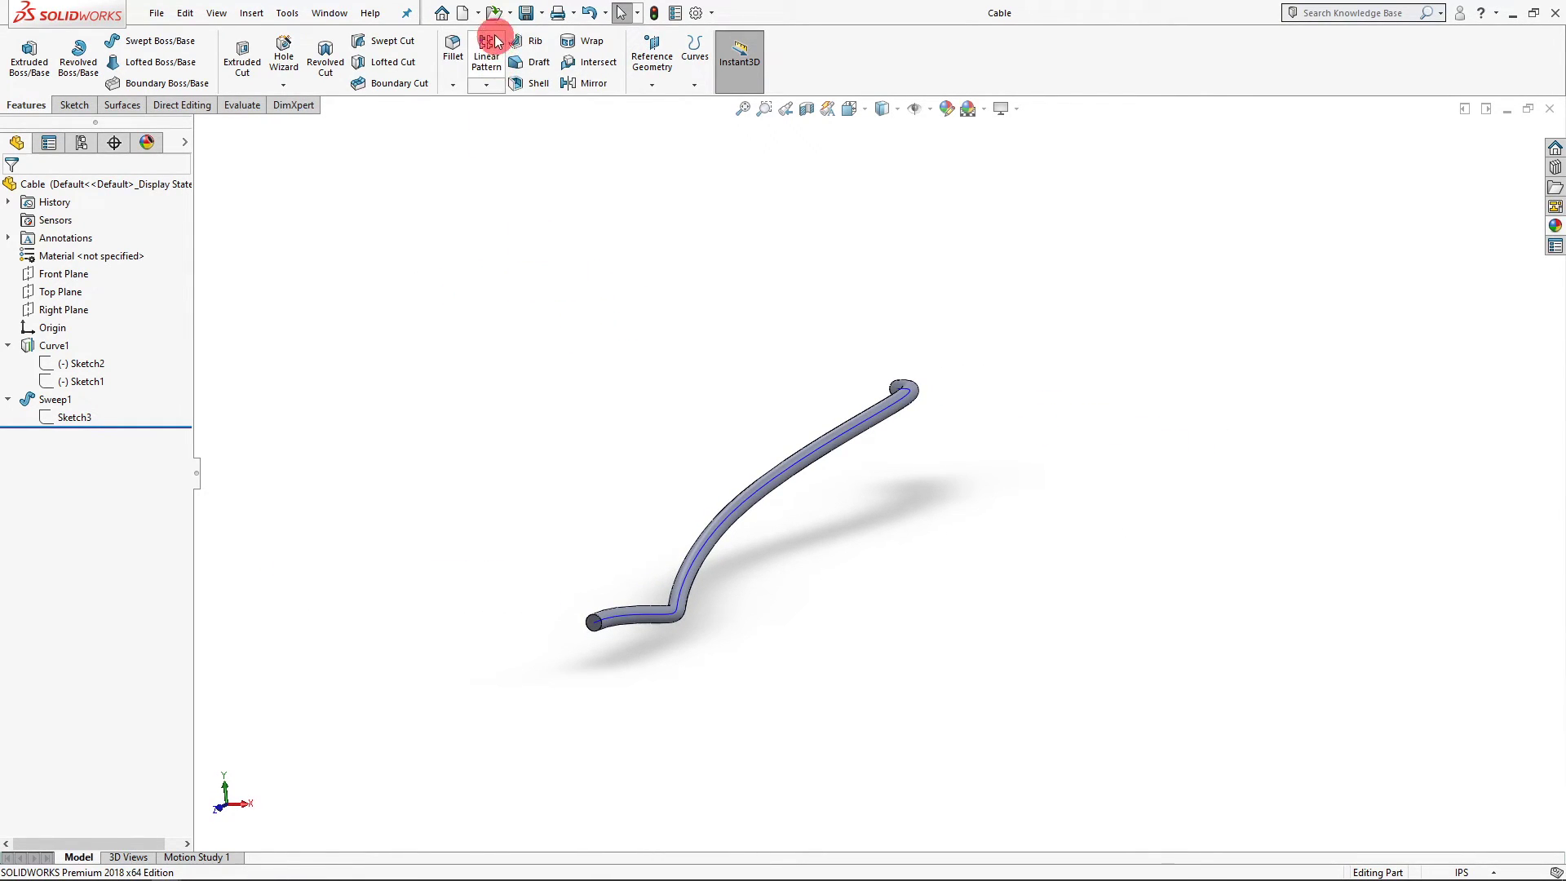
pyautogui.click(464, 14)
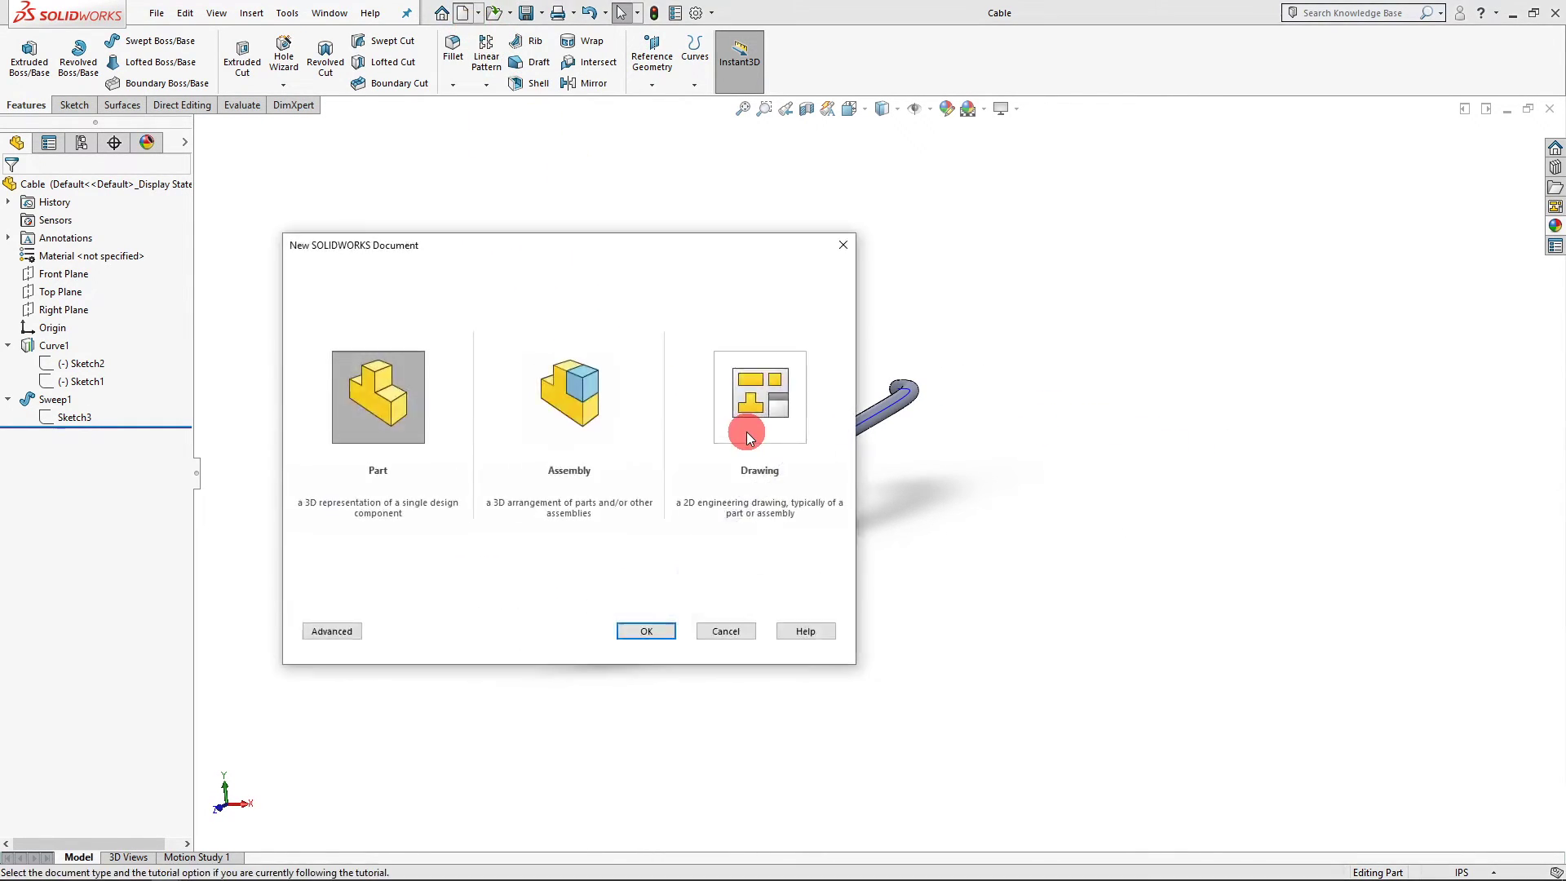
pyautogui.click(603, 426)
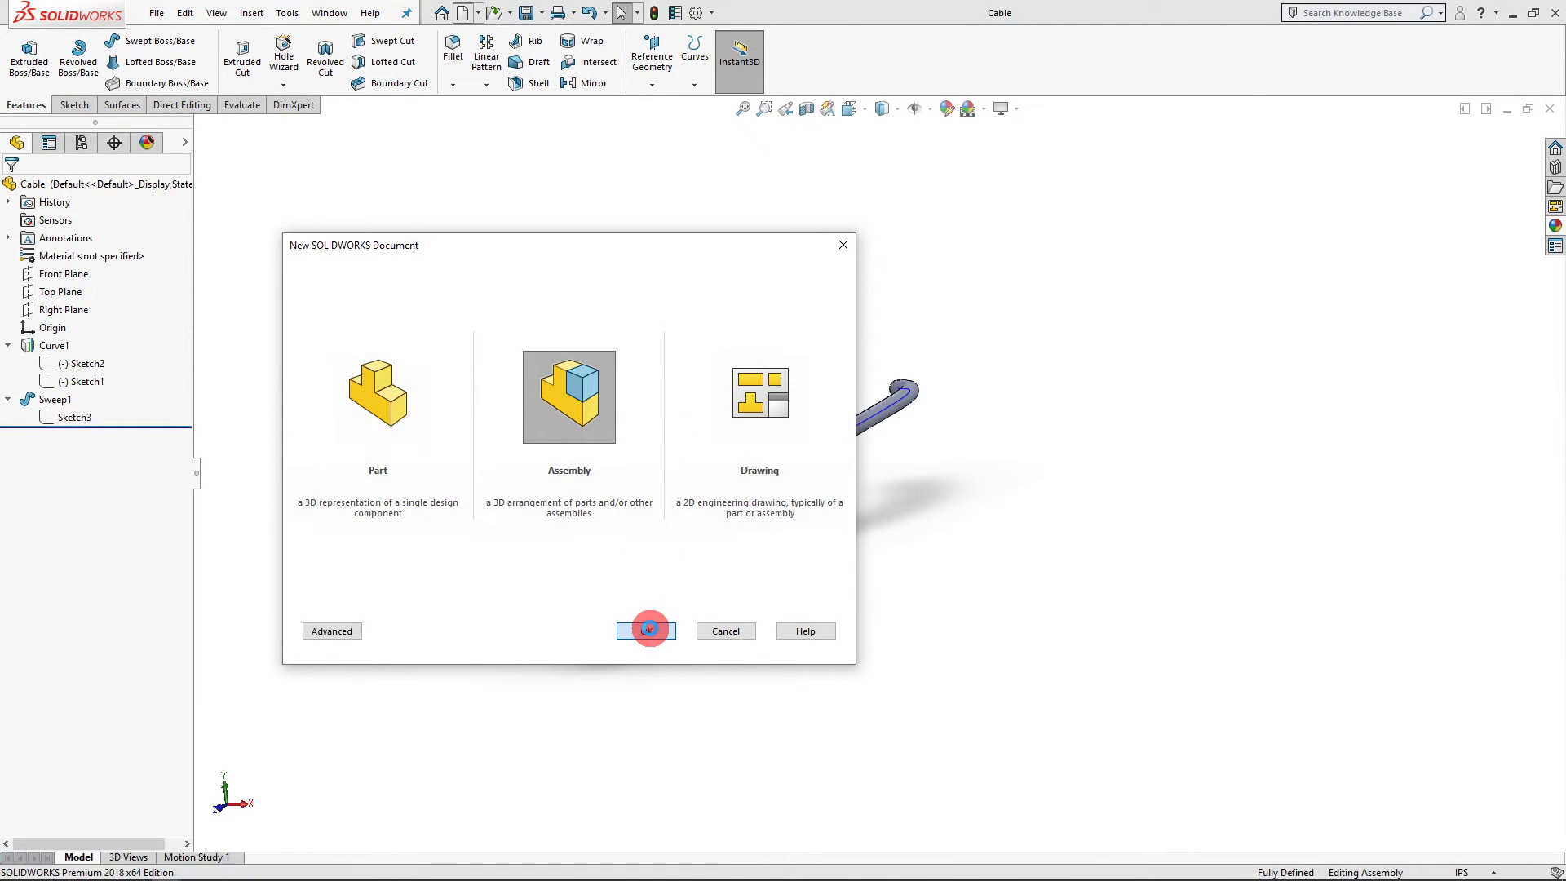
pyautogui.click(650, 628)
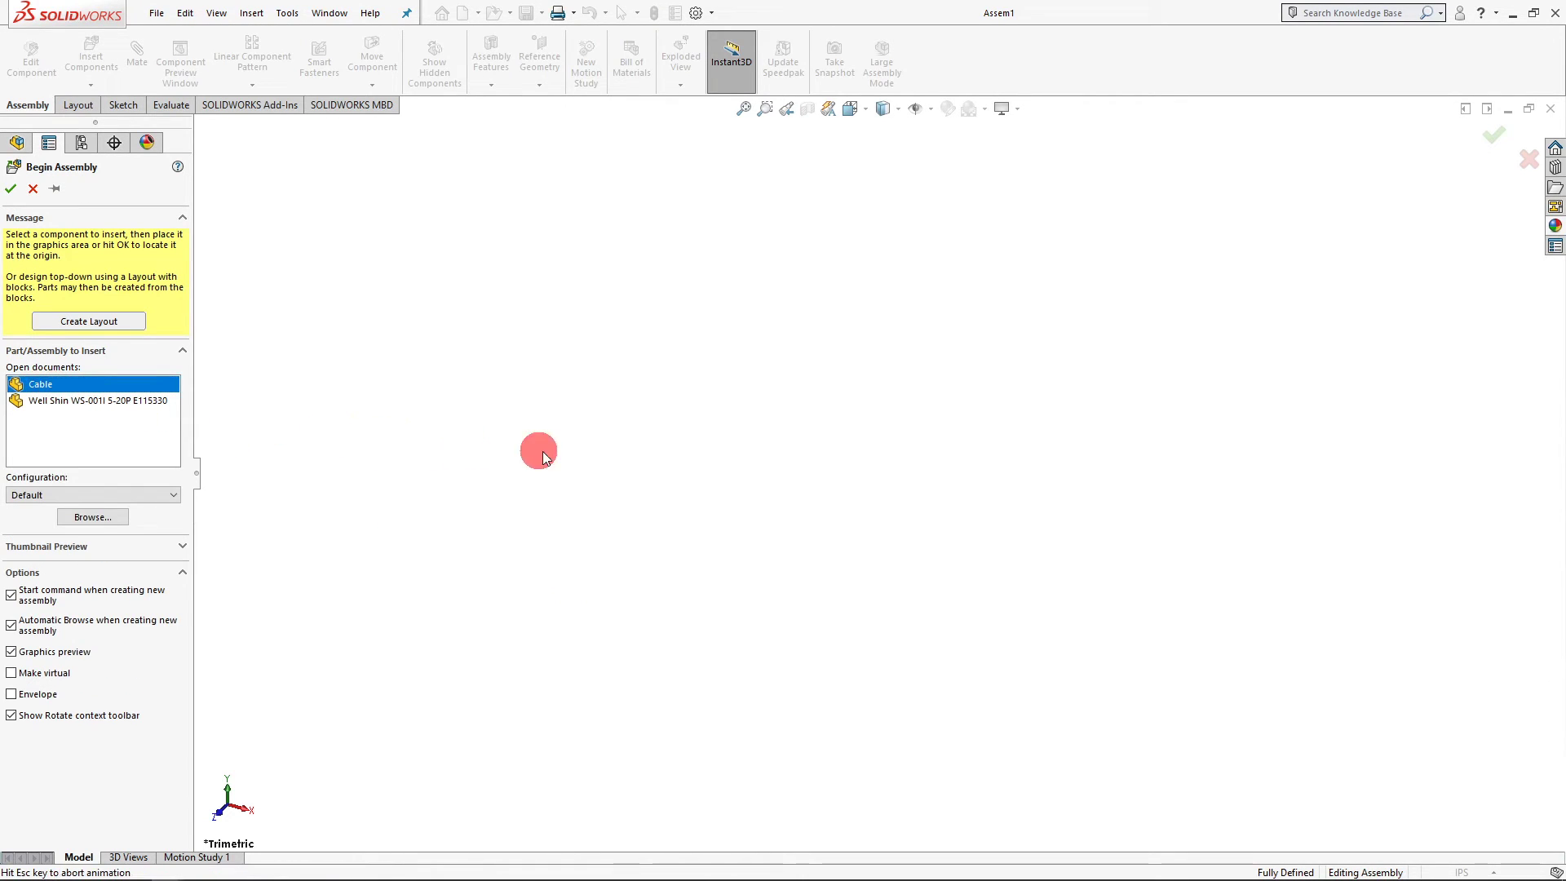
# Fix Cable at the assembly origin and place the Well Shin 5-20P plug beside its end
pyautogui.click(844, 470)
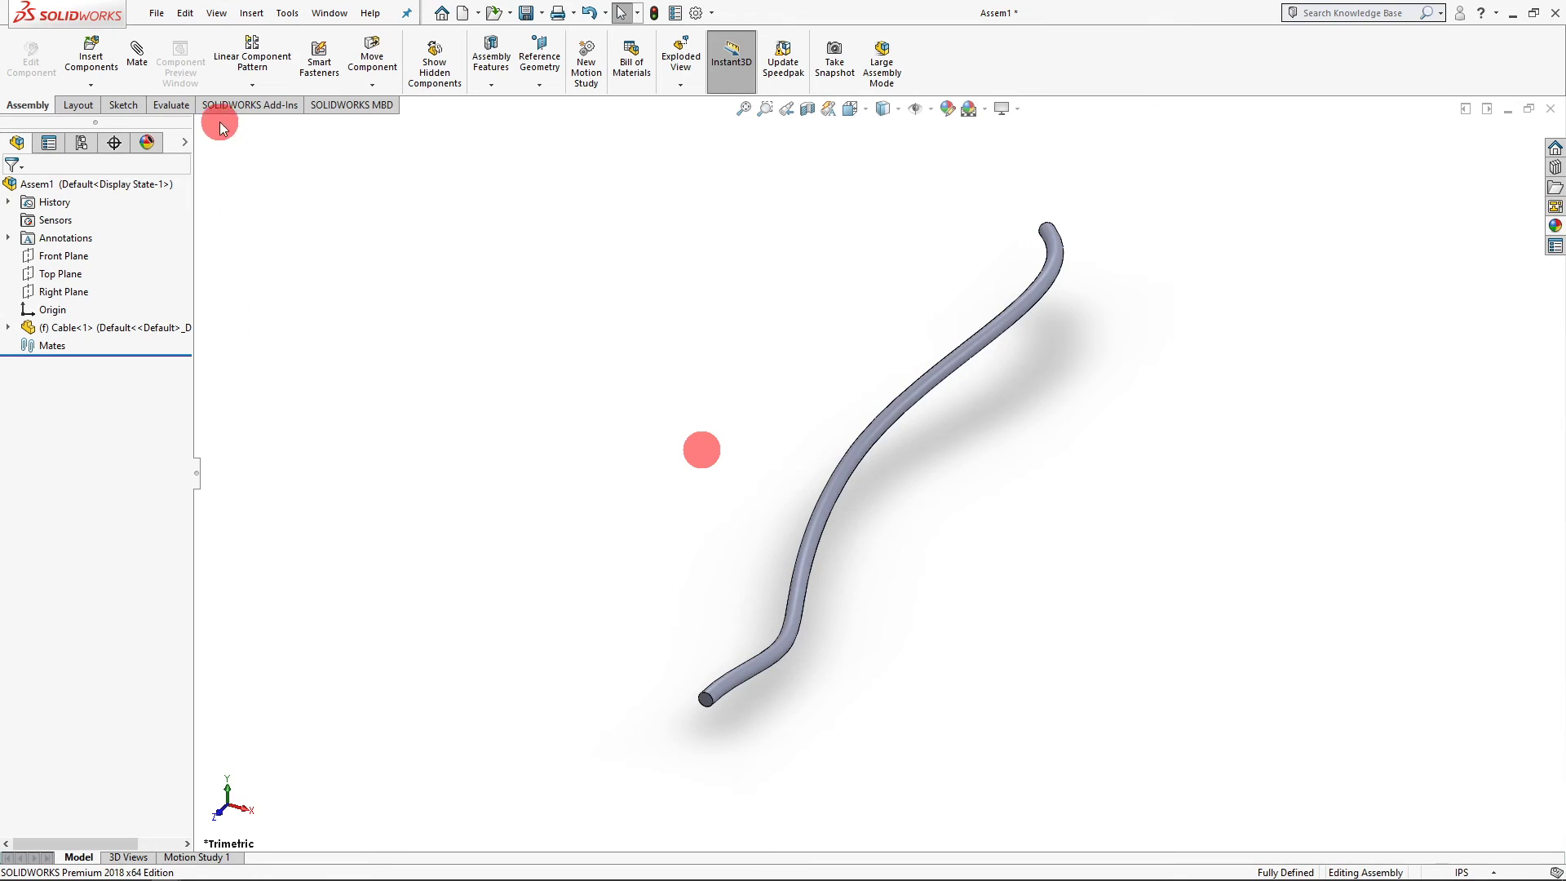
pyautogui.click(94, 58)
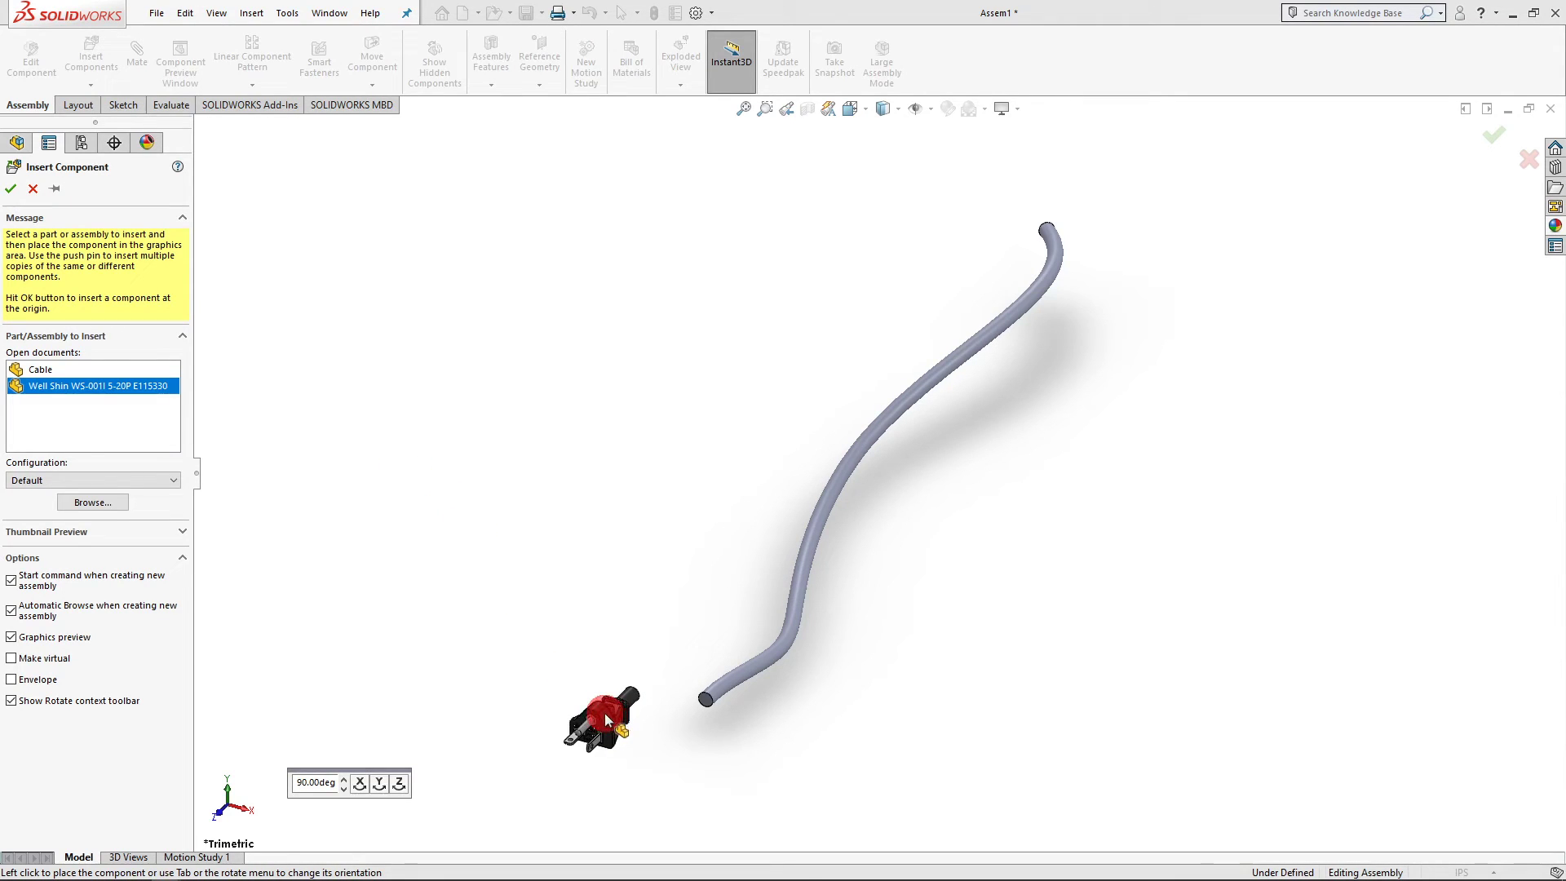
pyautogui.scroll(-3, 618, 707)
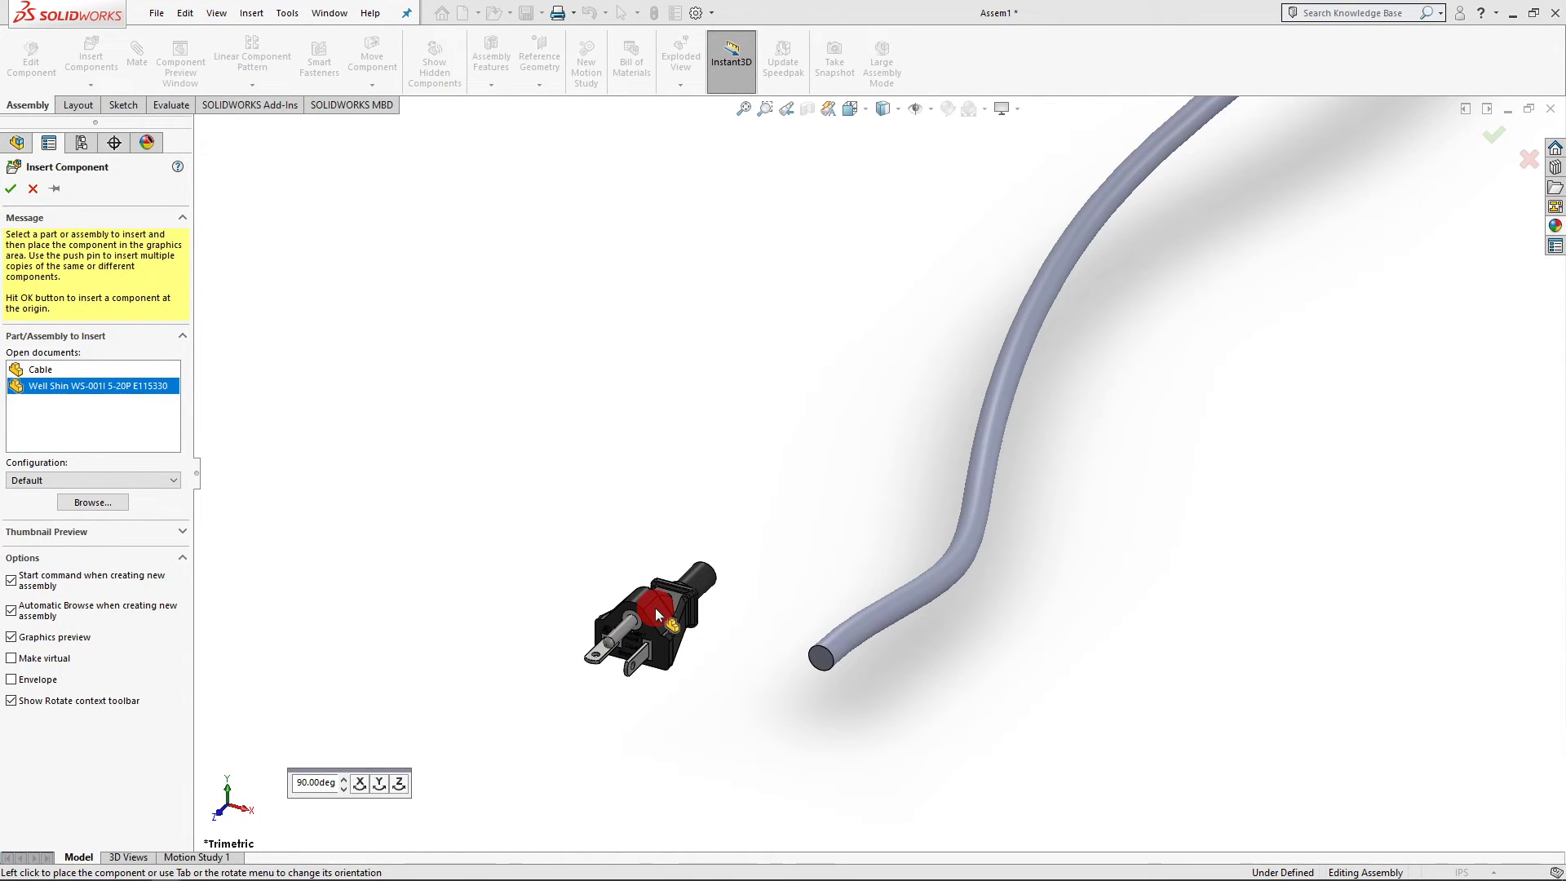
pyautogui.click(709, 694)
pyautogui.moveTo(740, 653); pyautogui.dragTo(767, 576, button='middle')
pyautogui.scroll(-2, 767, 576)
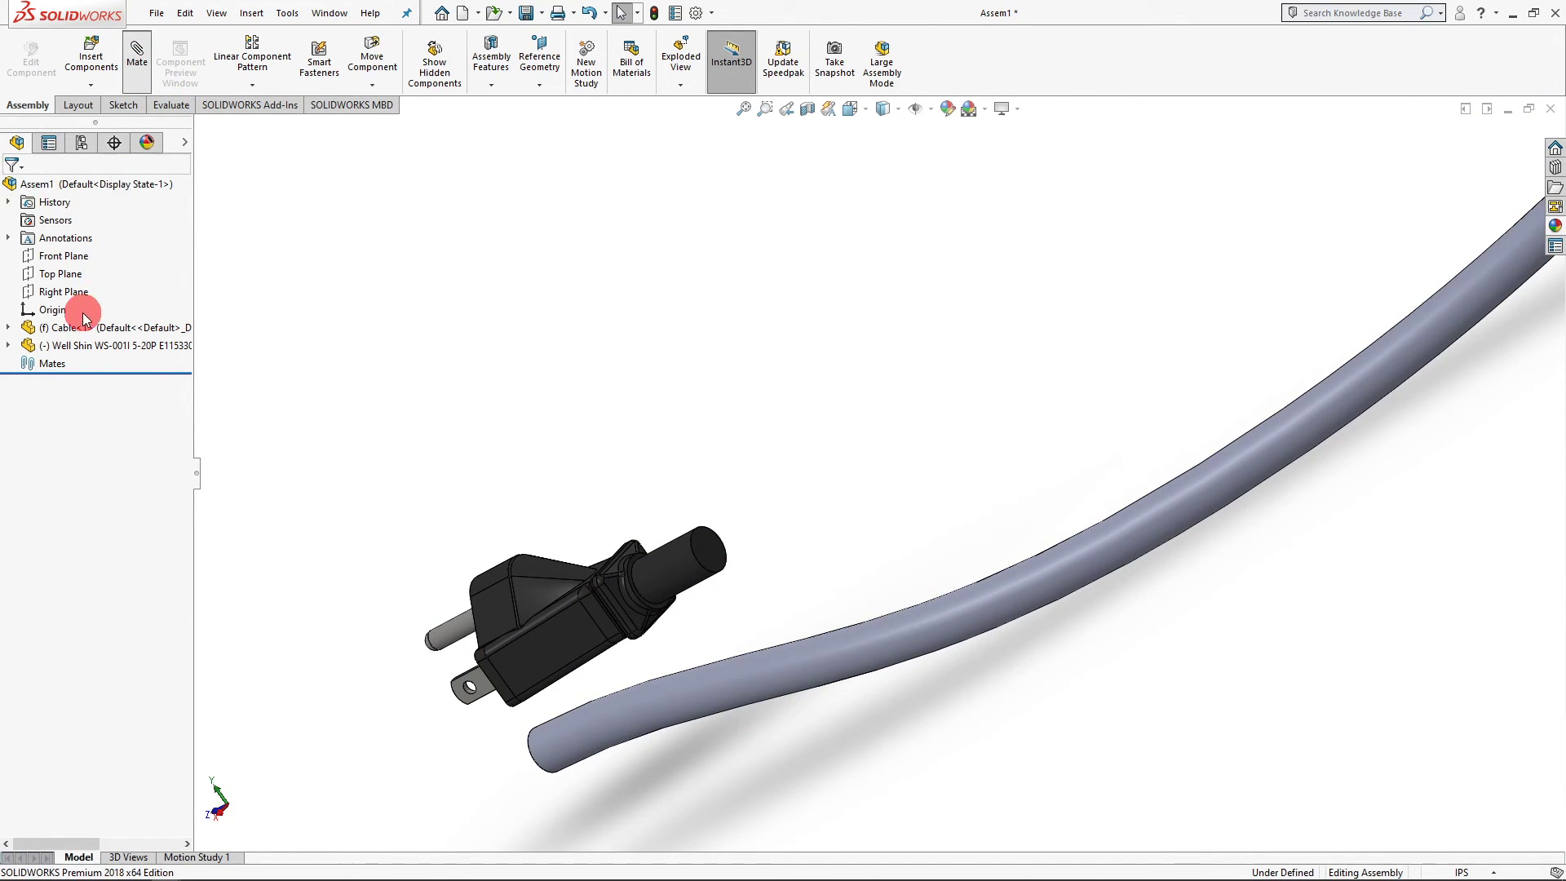
# Zoom in and select the plug's round end edge for the mate
pyautogui.scroll(6, 387, 484)
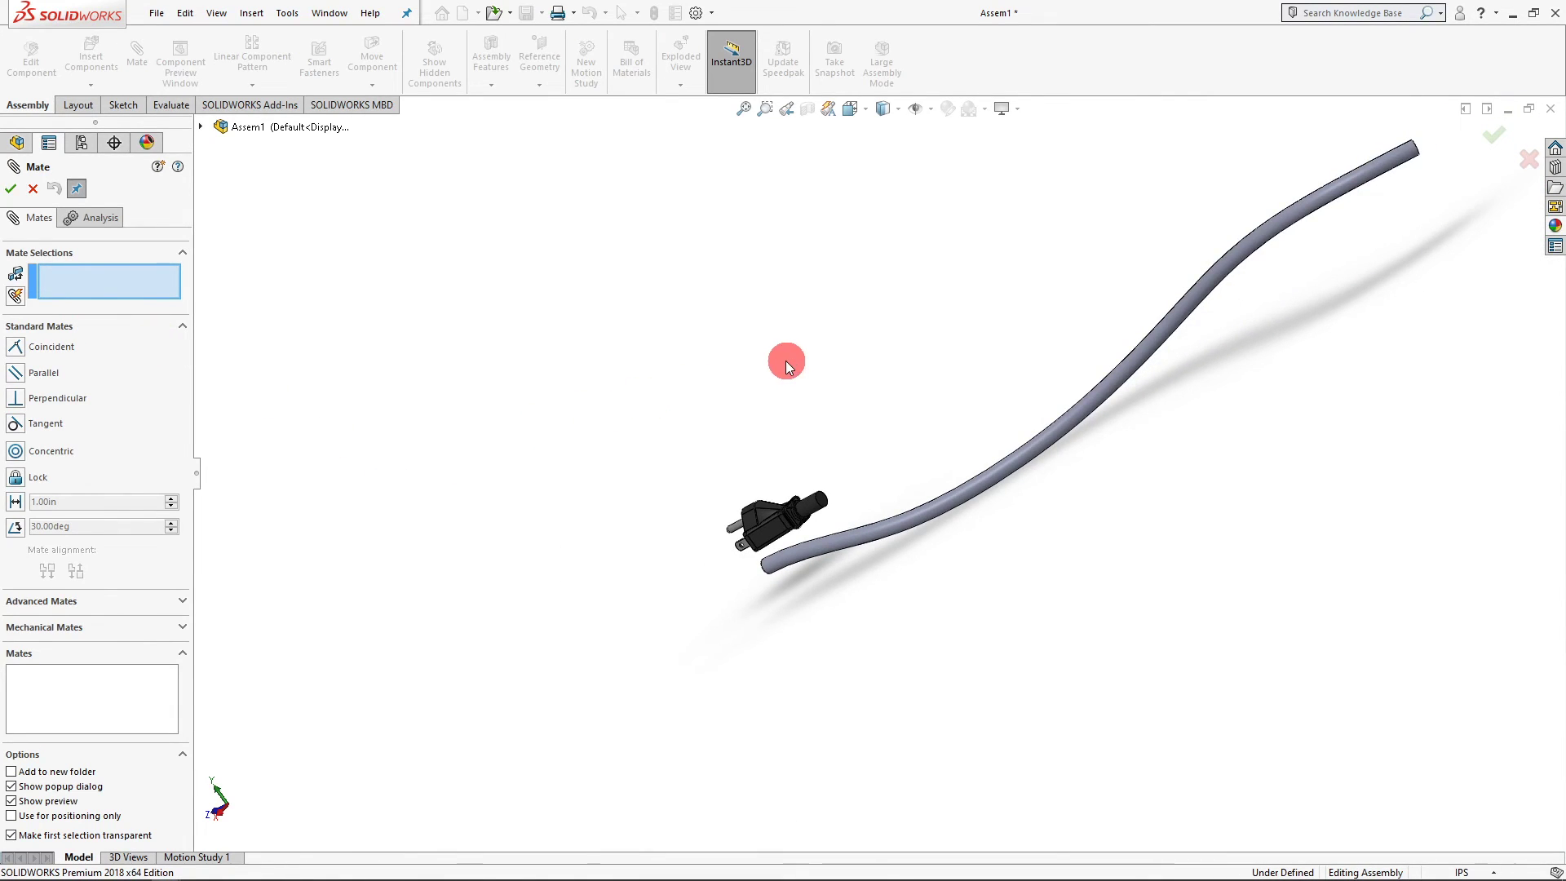
pyautogui.scroll(-1, 787, 360)
pyautogui.scroll(1, 713, 462)
pyautogui.scroll(-2, 1355, 201)
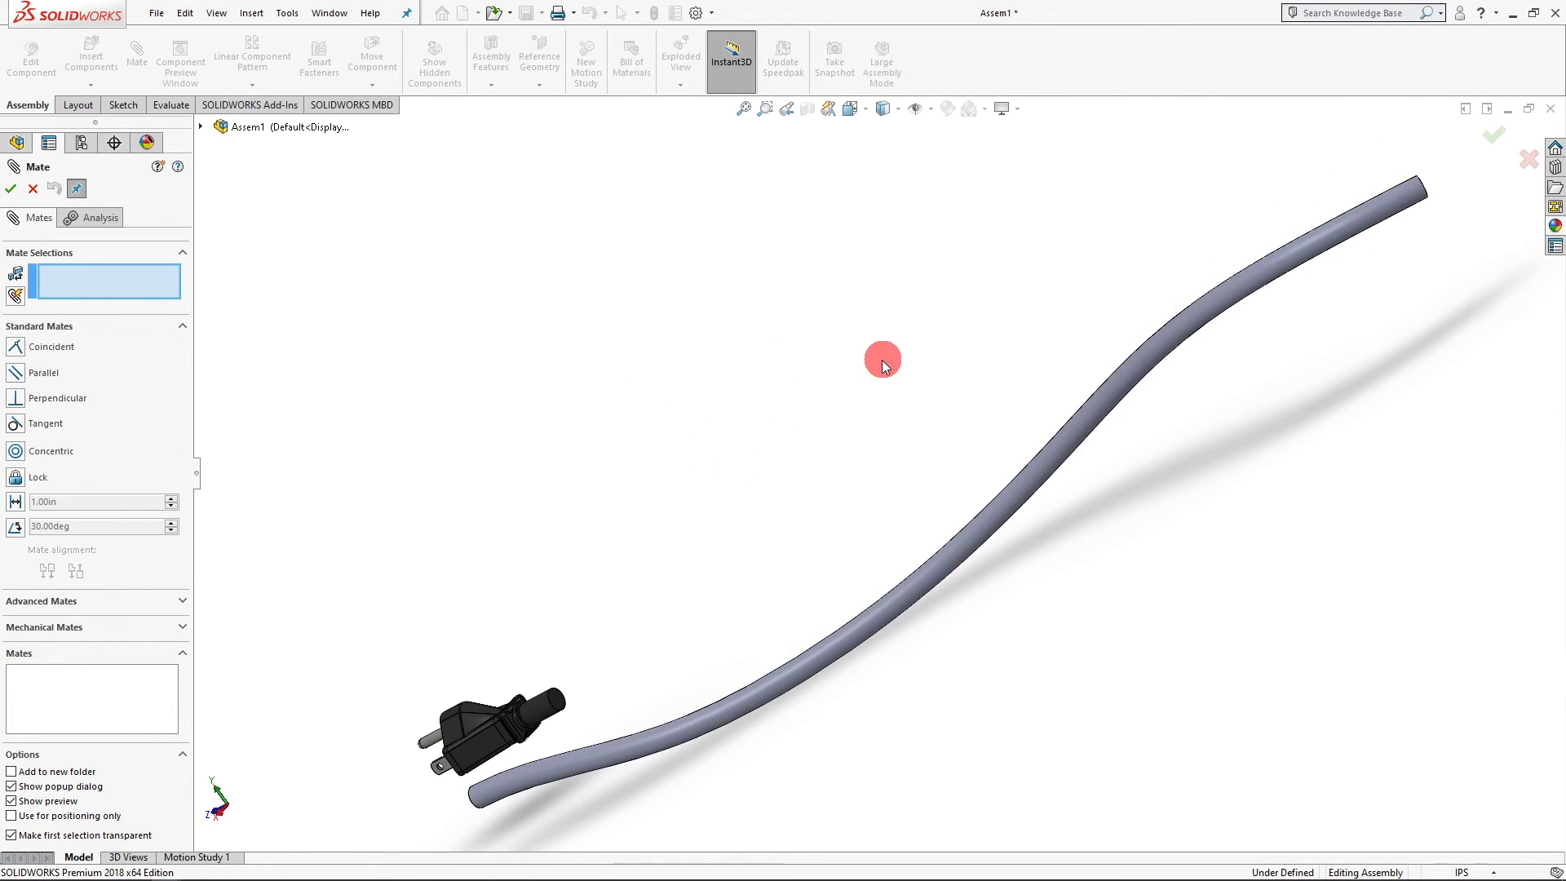
pyautogui.scroll(1, 878, 365)
pyautogui.scroll(-2, 530, 658)
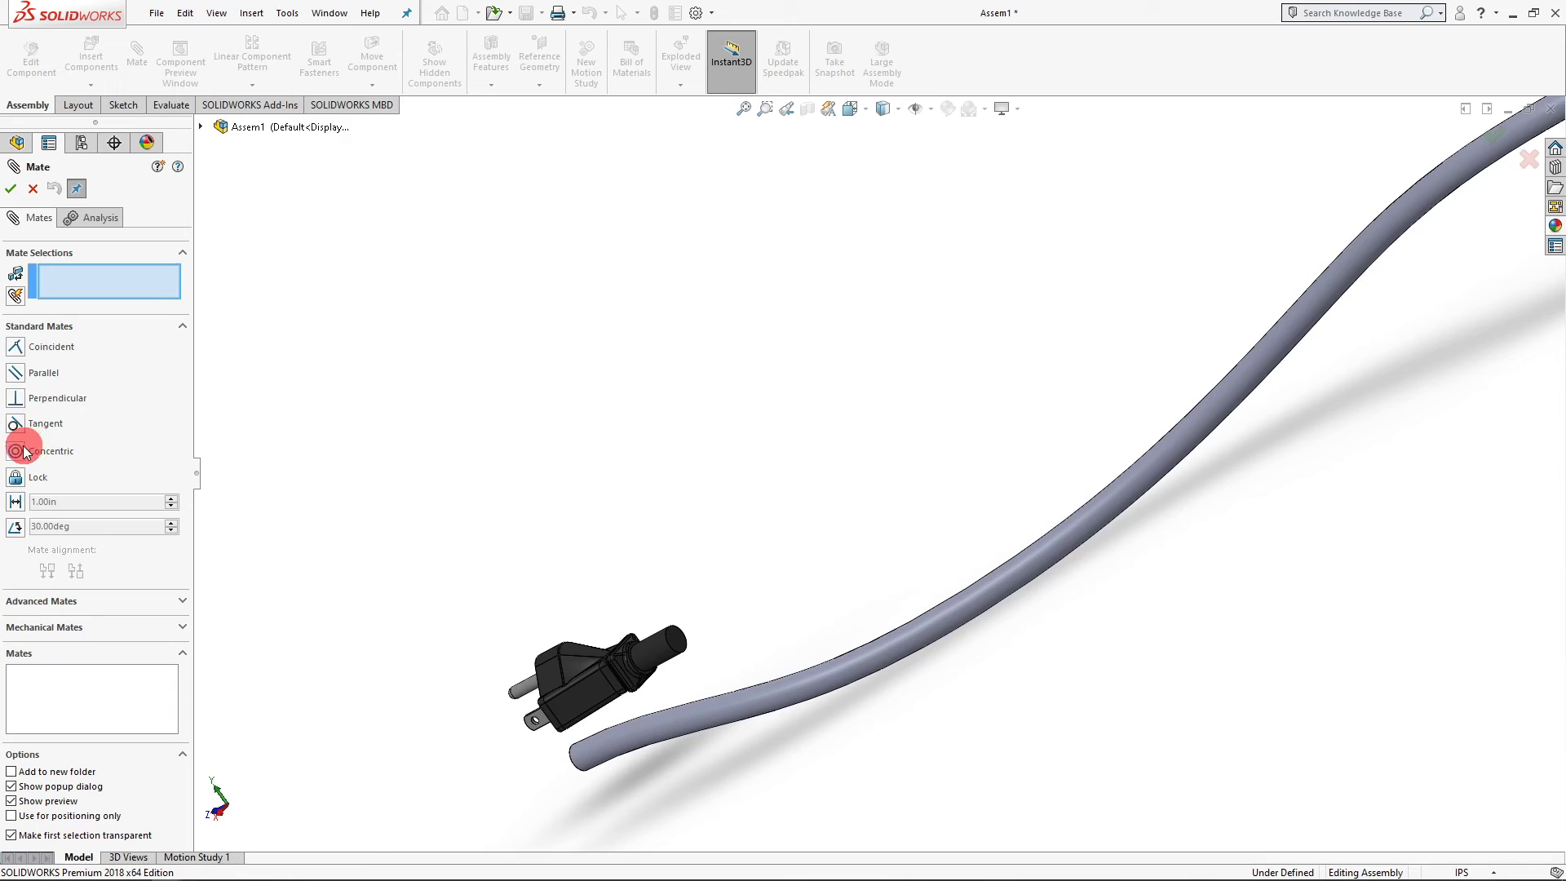
pyautogui.scroll(-2, 689, 638)
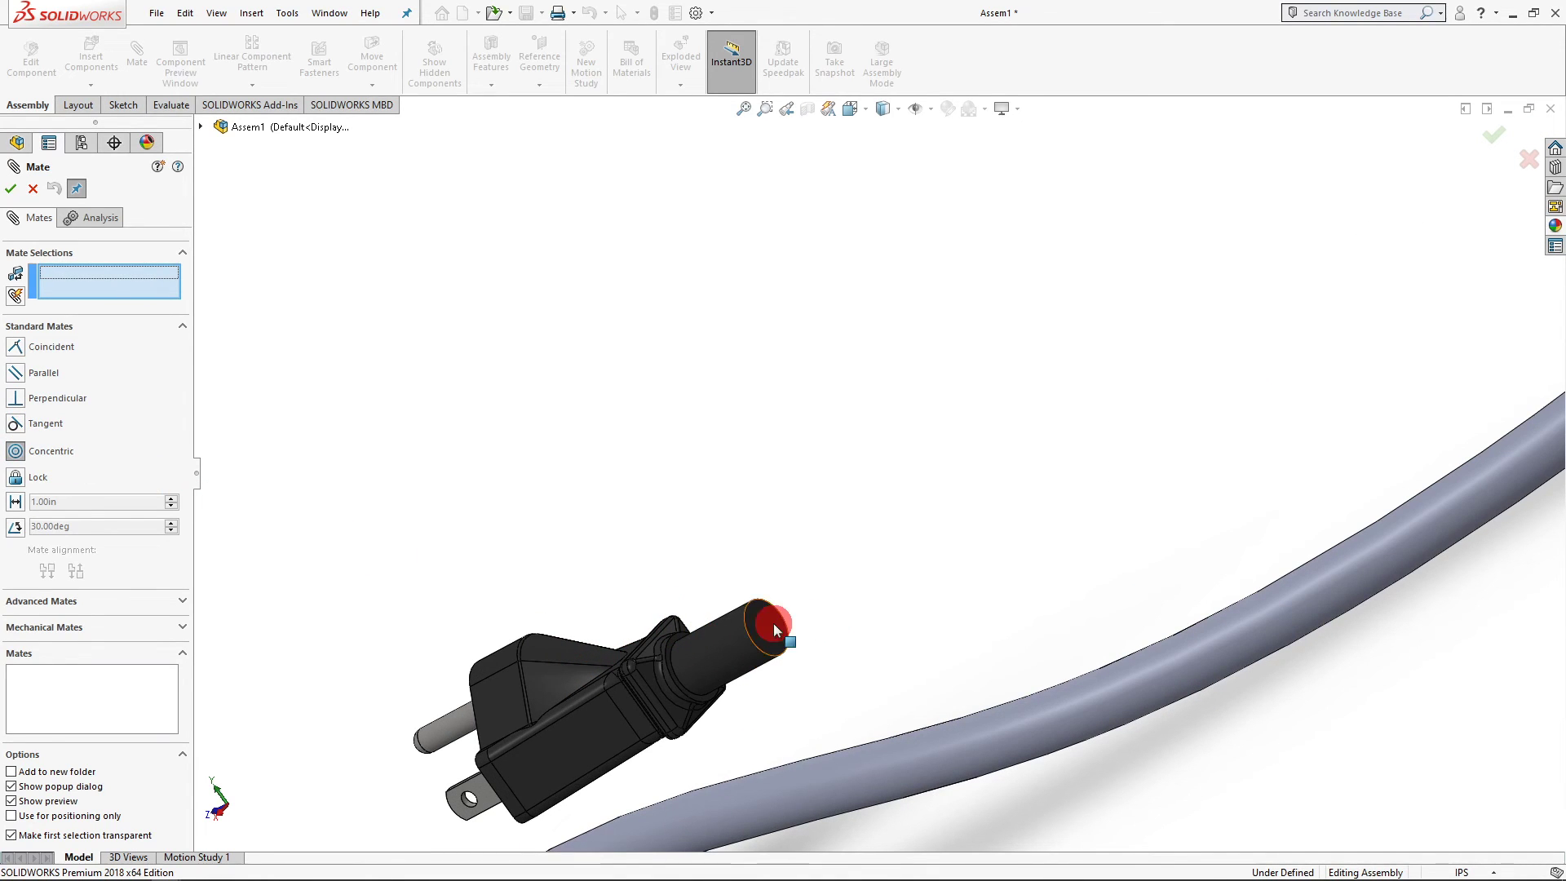
pyautogui.scroll(2, 751, 447)
pyautogui.scroll(-3, 850, 549)
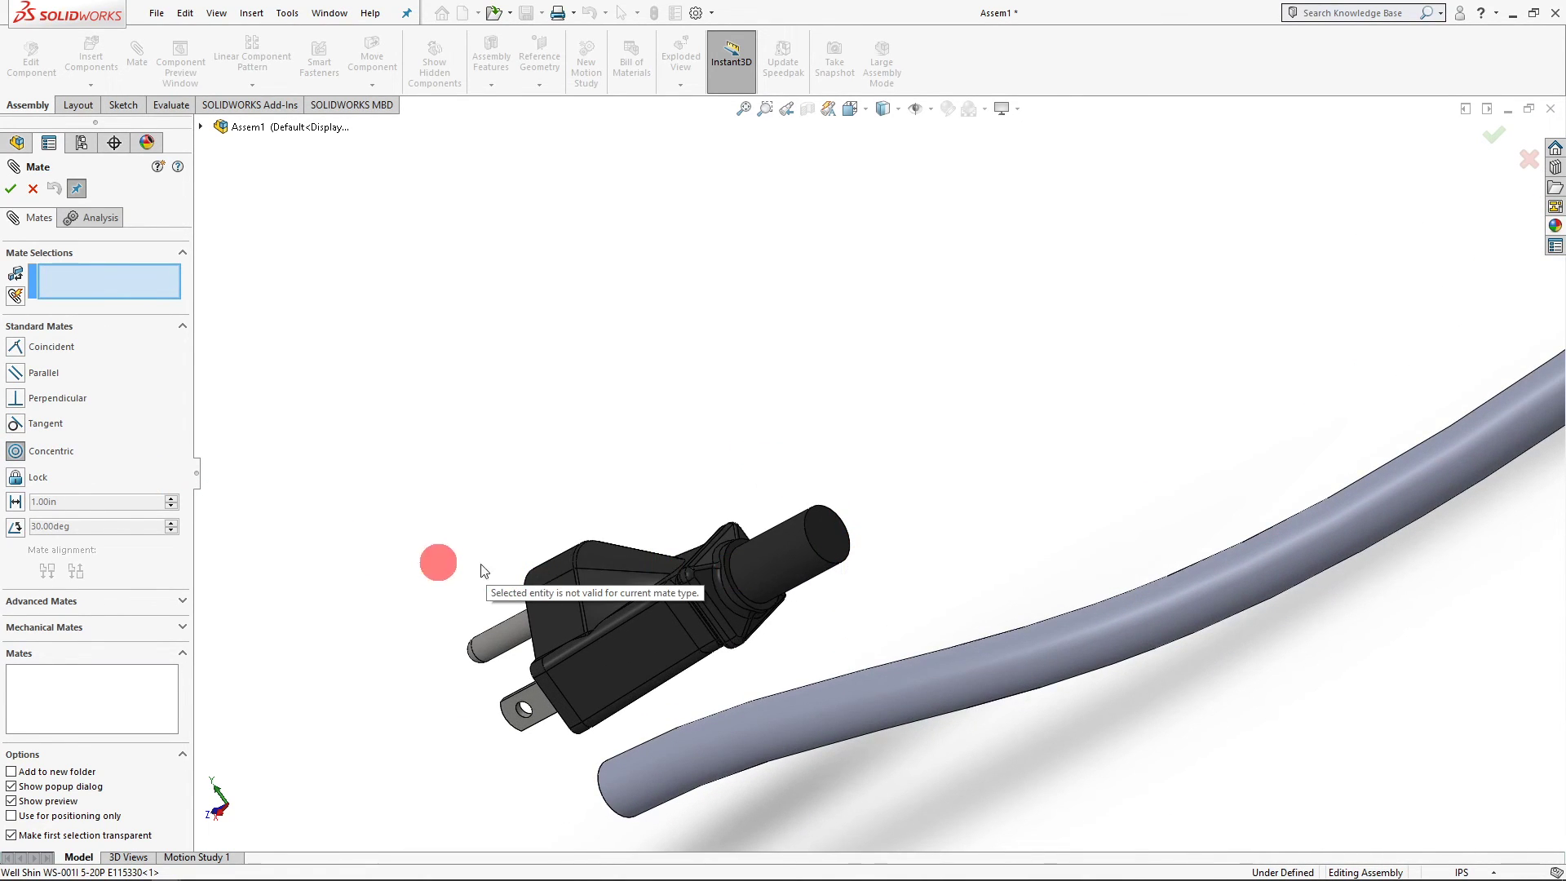
pyautogui.click(832, 560)
# Mate the plug concentrically to the cable's end edge and orbit to inspect the assembly
pyautogui.moveTo(832, 560); pyautogui.dragTo(963, 690, button='middle')
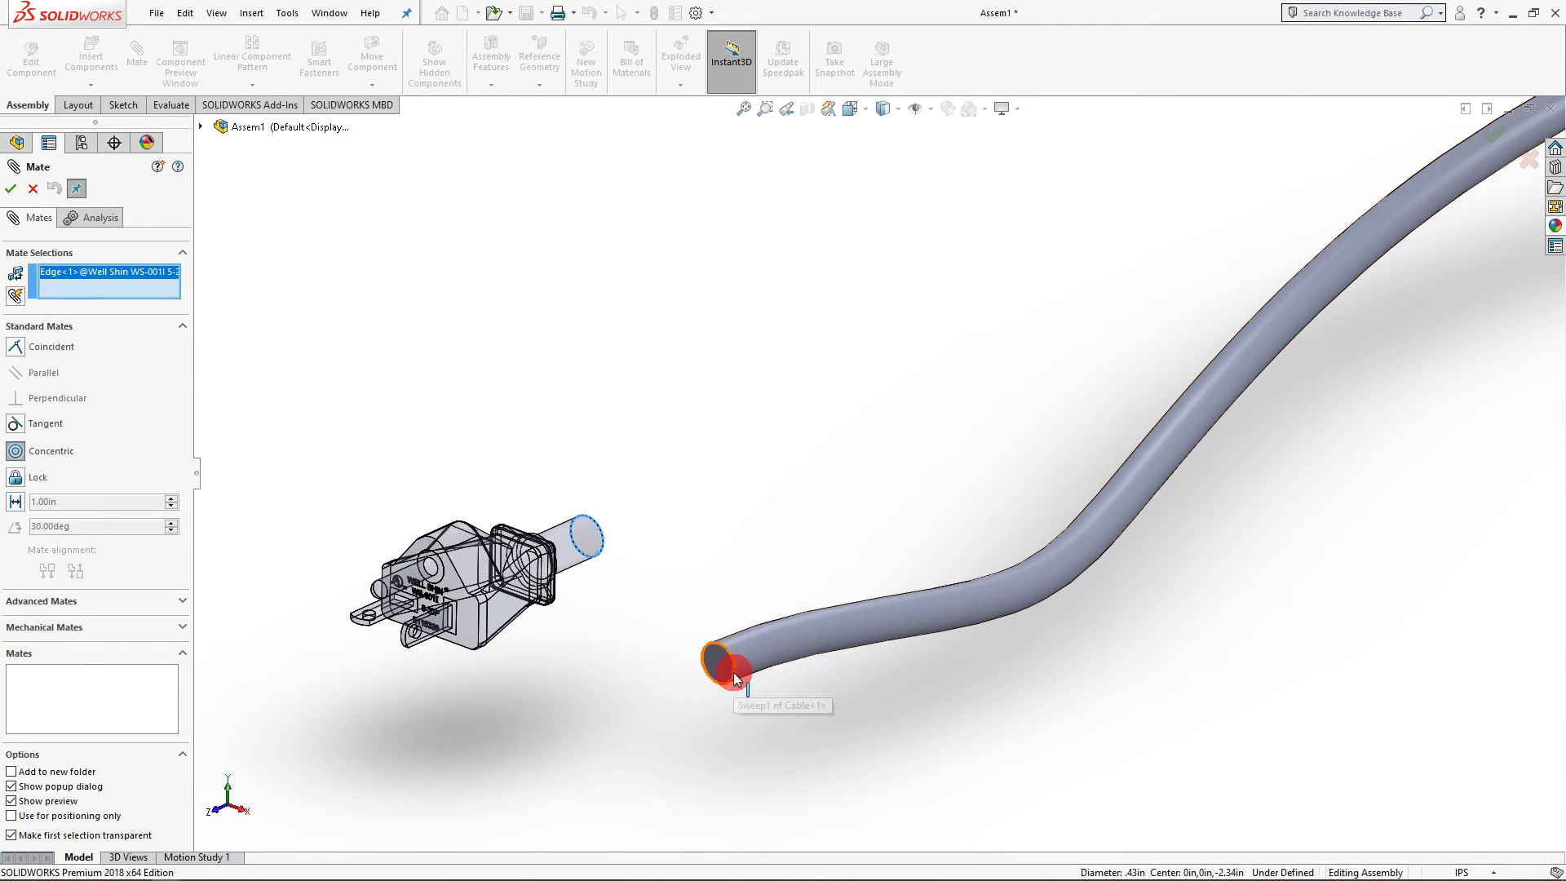
pyautogui.scroll(4, 730, 687)
pyautogui.scroll(2, 731, 688)
pyautogui.scroll(-5, 846, 545)
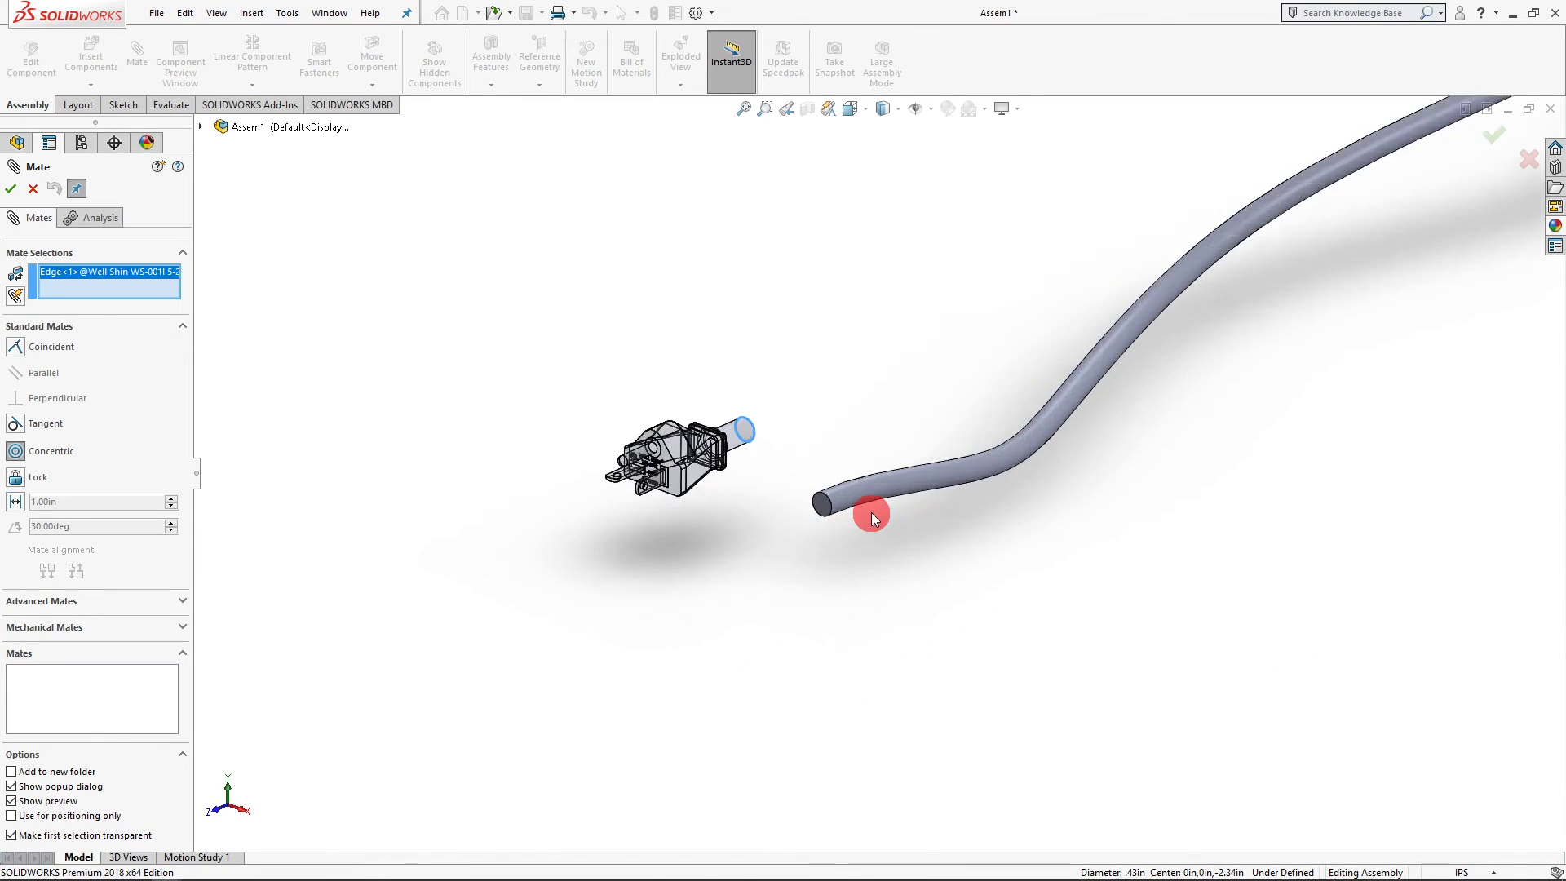
pyautogui.click(802, 513)
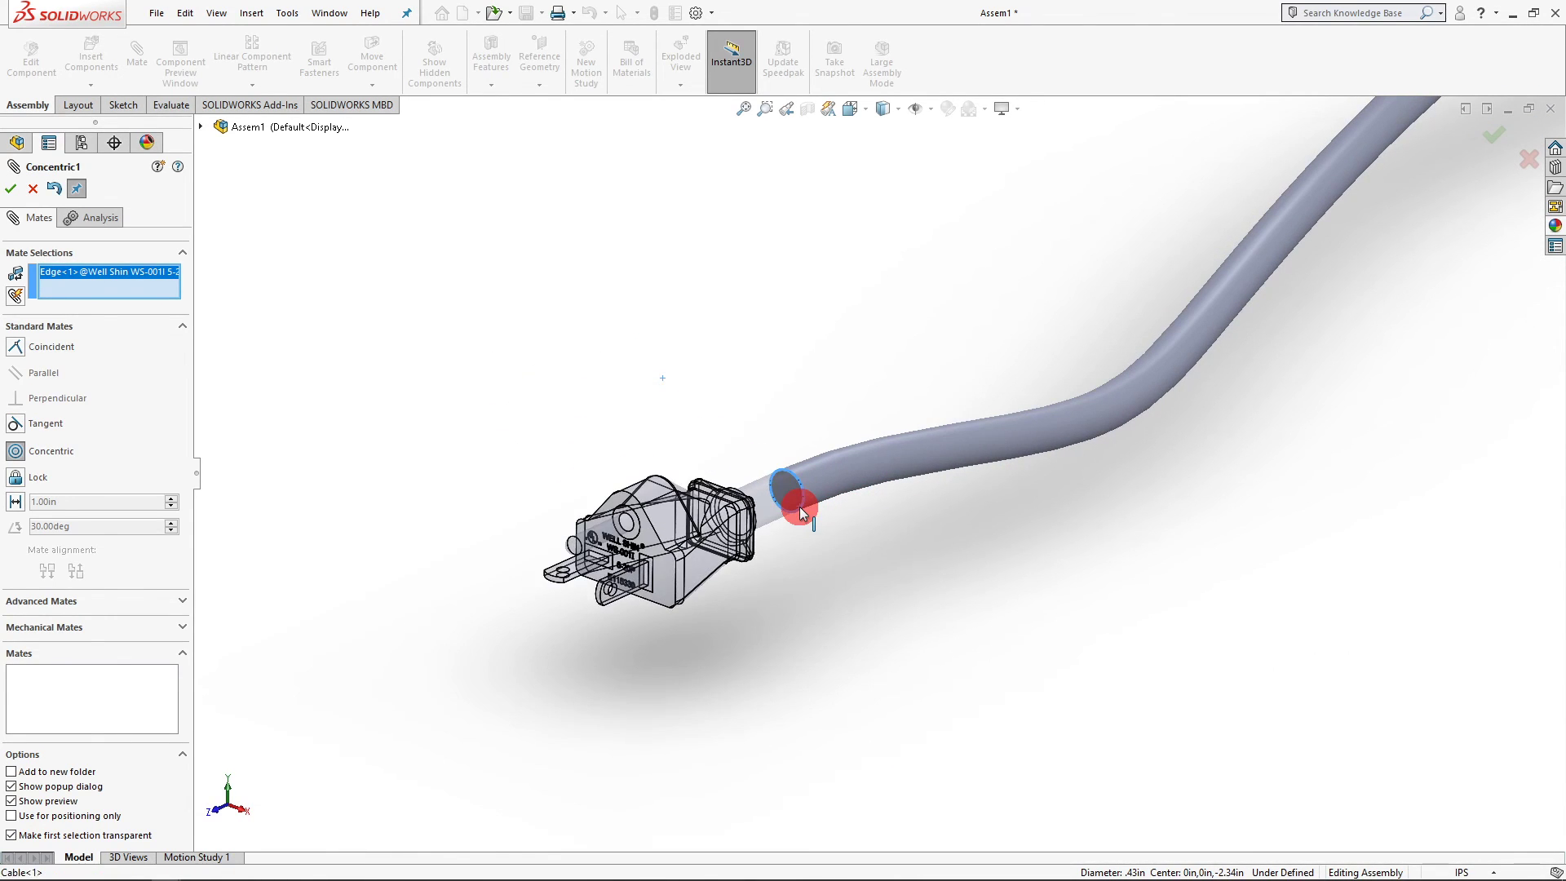
pyautogui.scroll(-1, 848, 508)
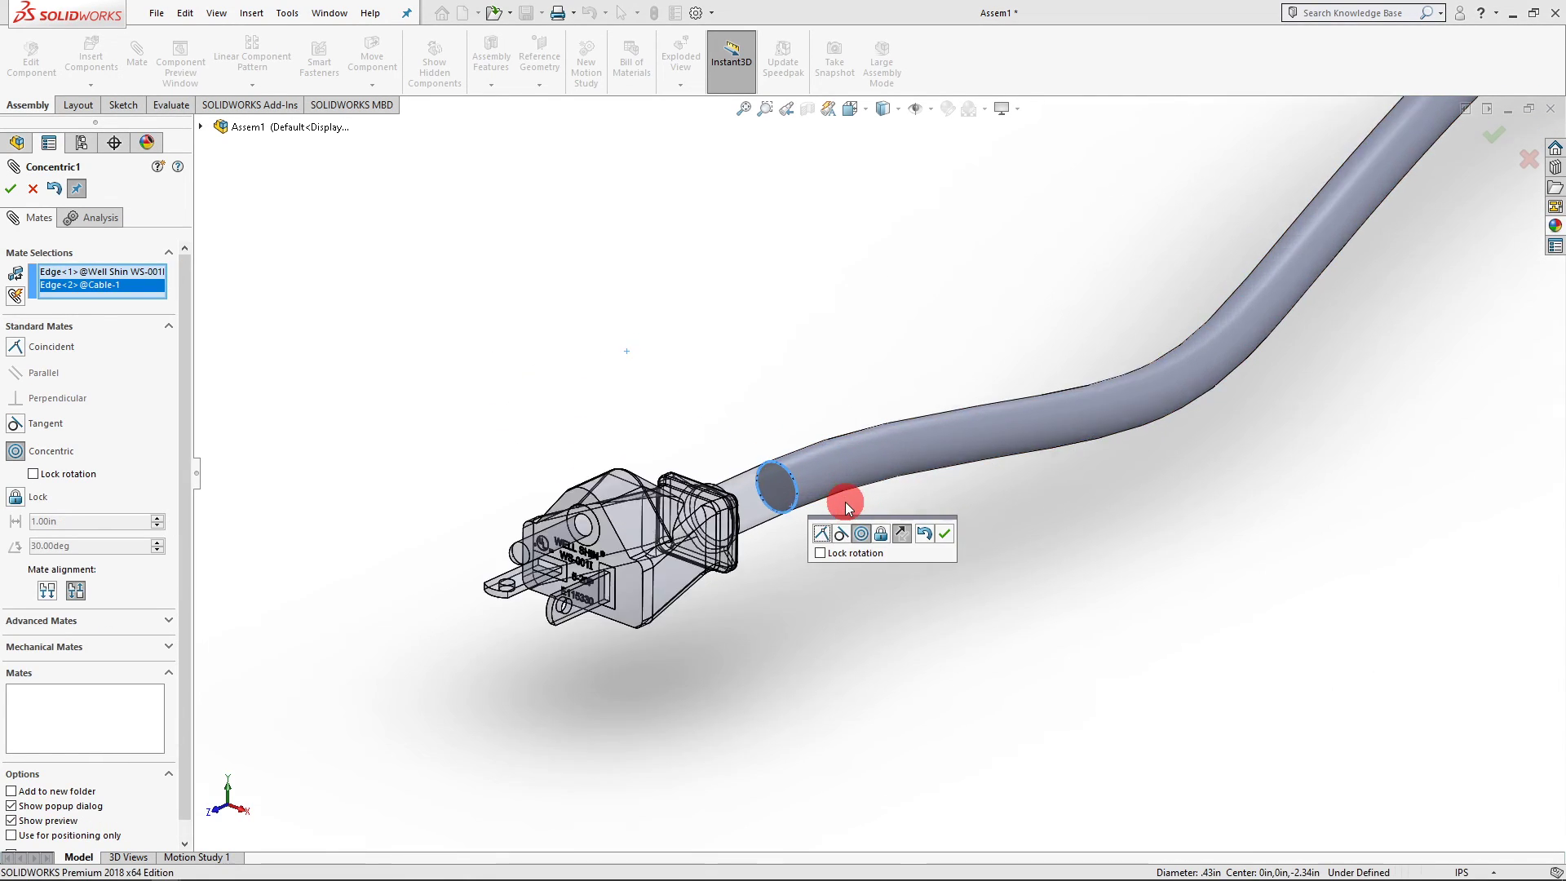
pyautogui.click(12, 190)
pyautogui.click(13, 195)
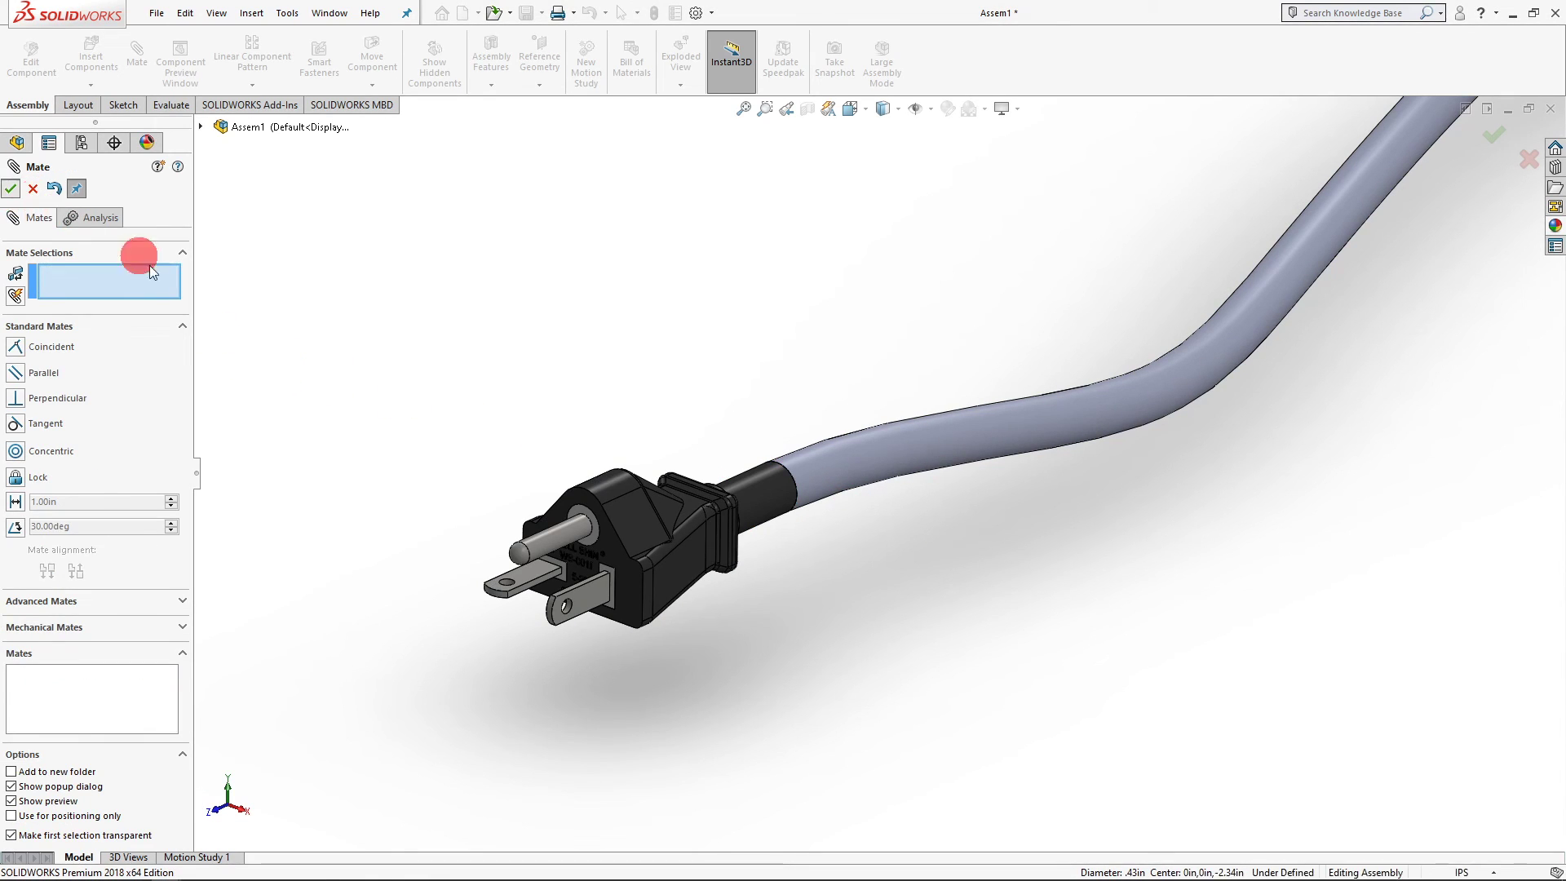
pyautogui.scroll(5, 460, 571)
pyautogui.scroll(-2, 978, 504)
pyautogui.moveTo(980, 508); pyautogui.dragTo(571, 445, button='middle')
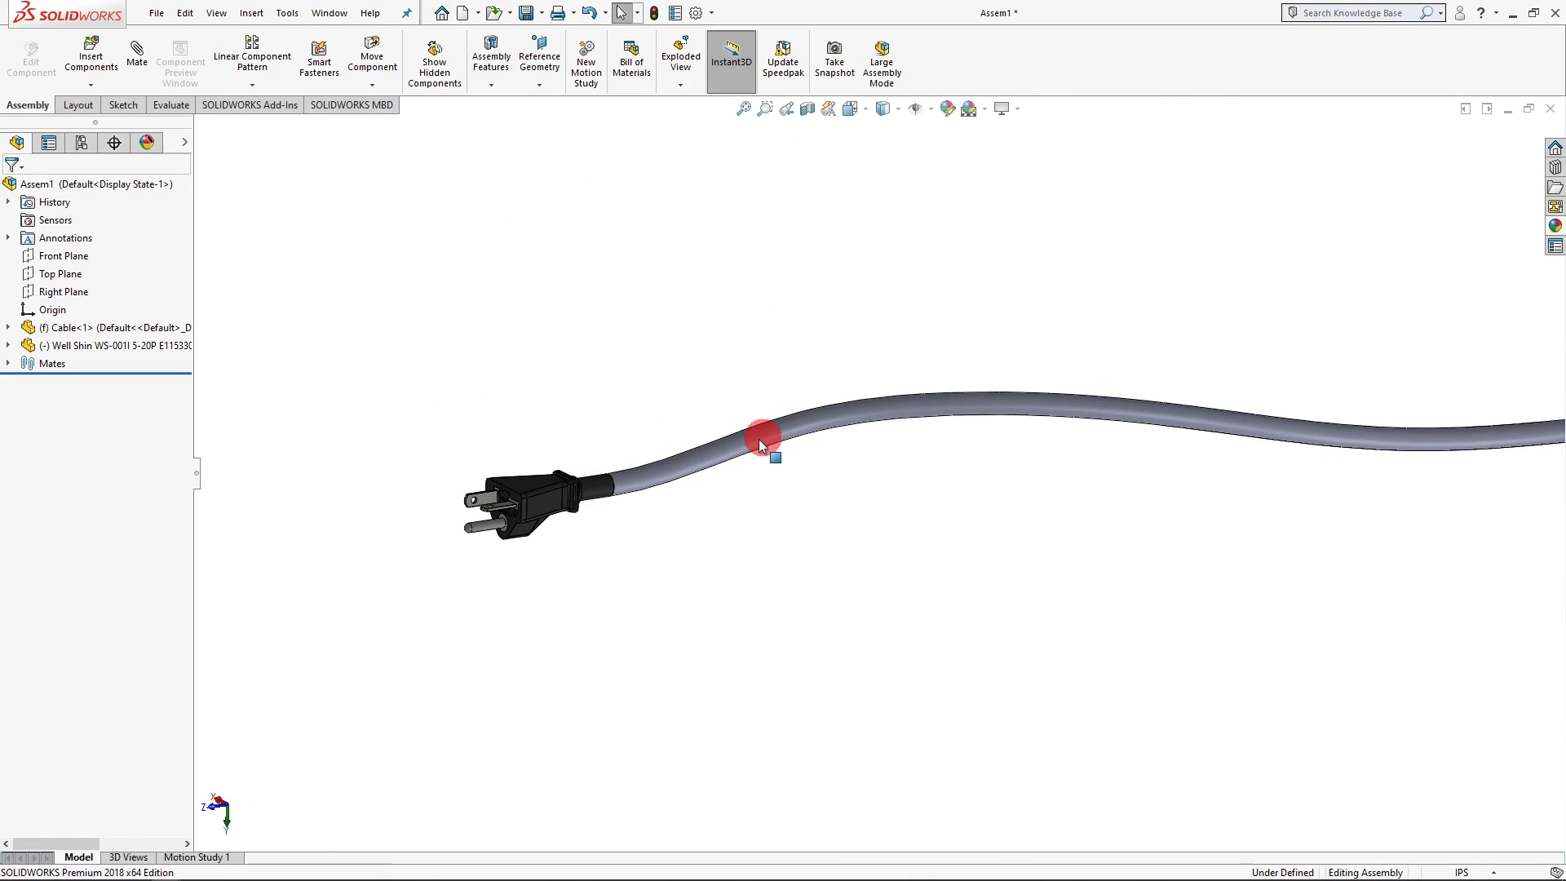